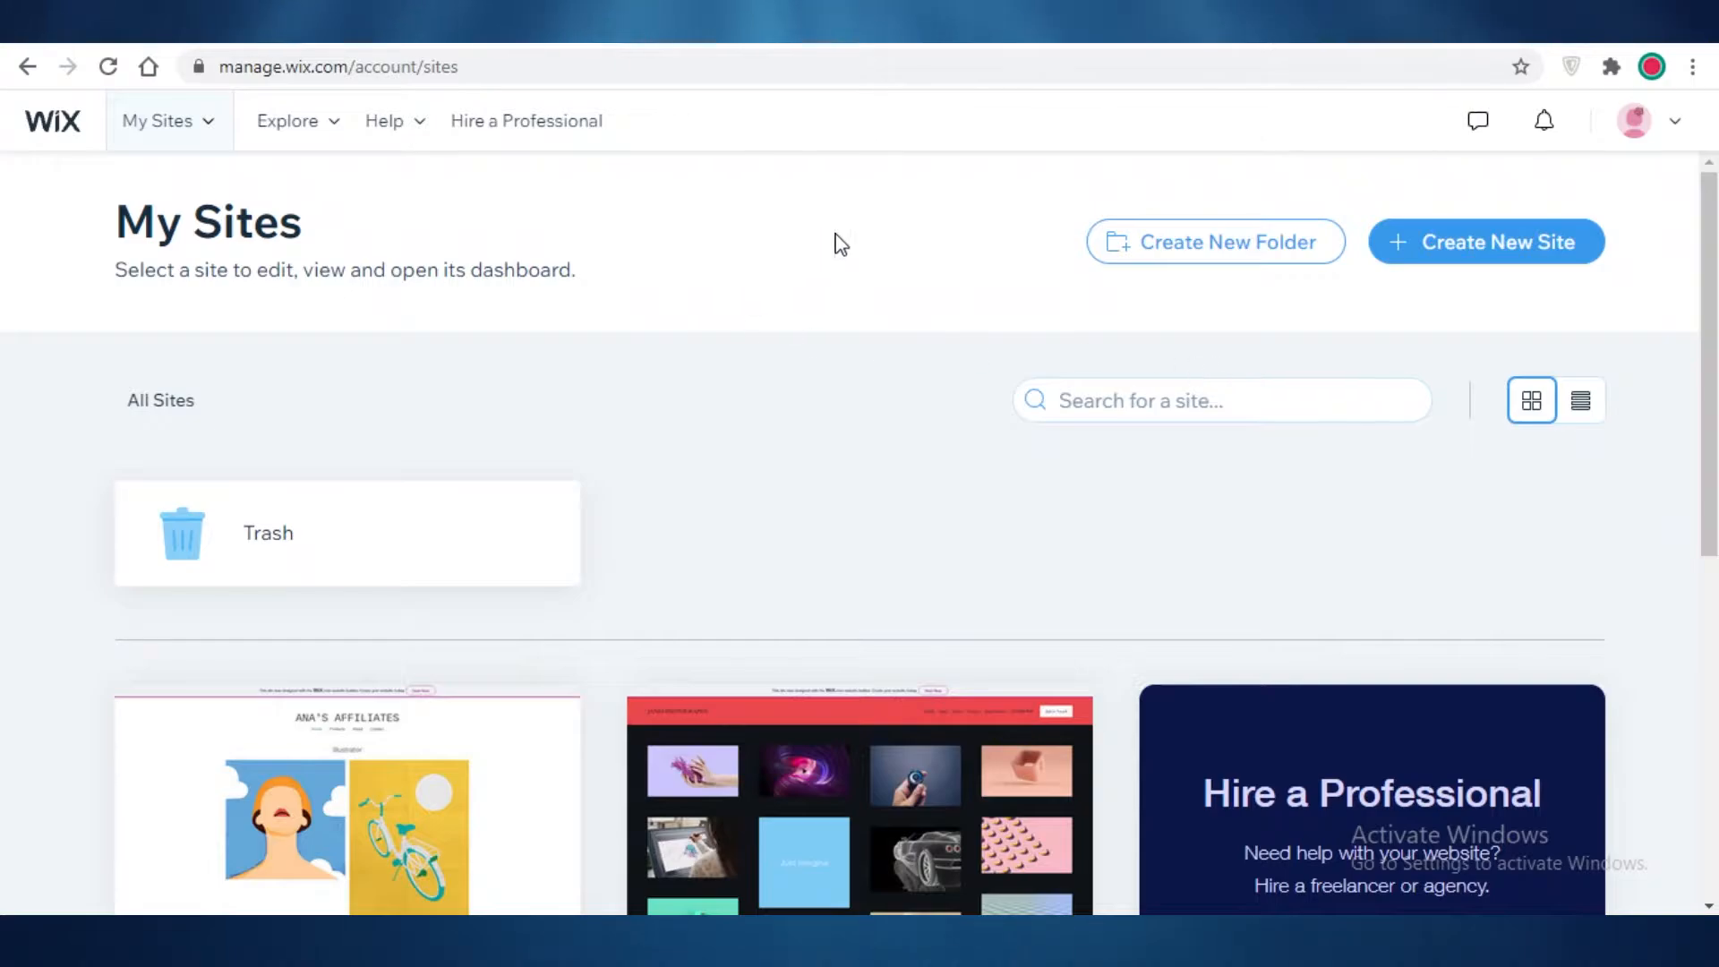
Step: Look over the sites listed in My Sites and the options in the account menu
scroll(905, 280, "down", 5)
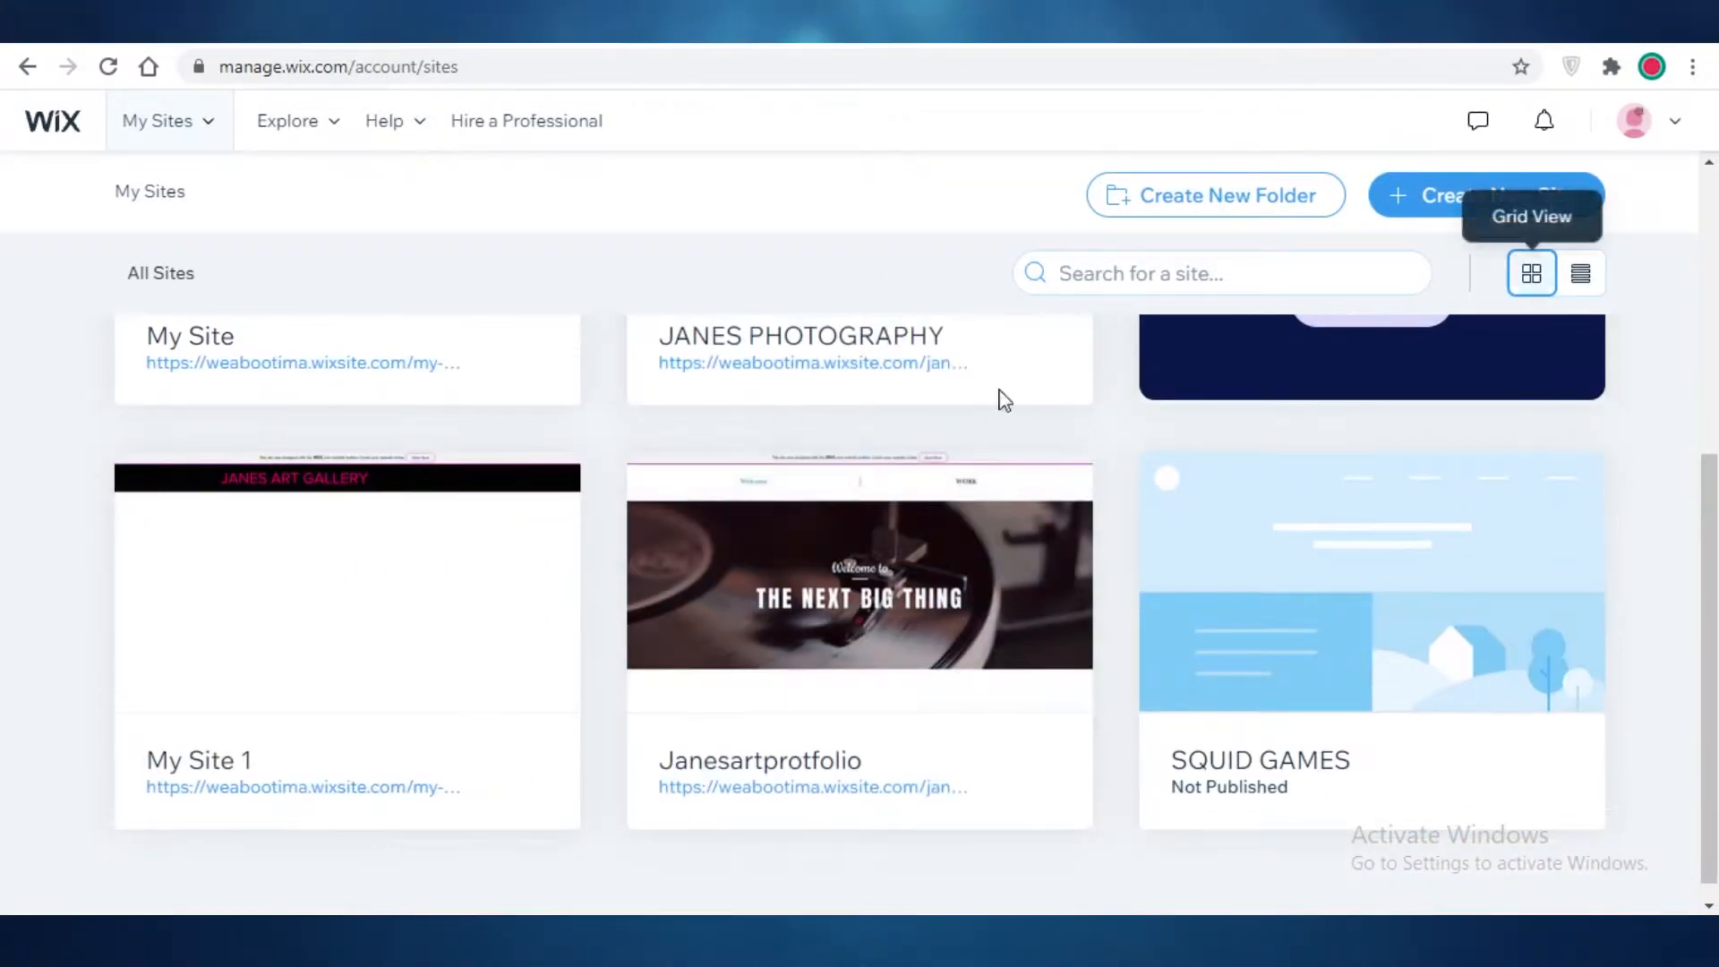
scroll(388, 345, "up", 6)
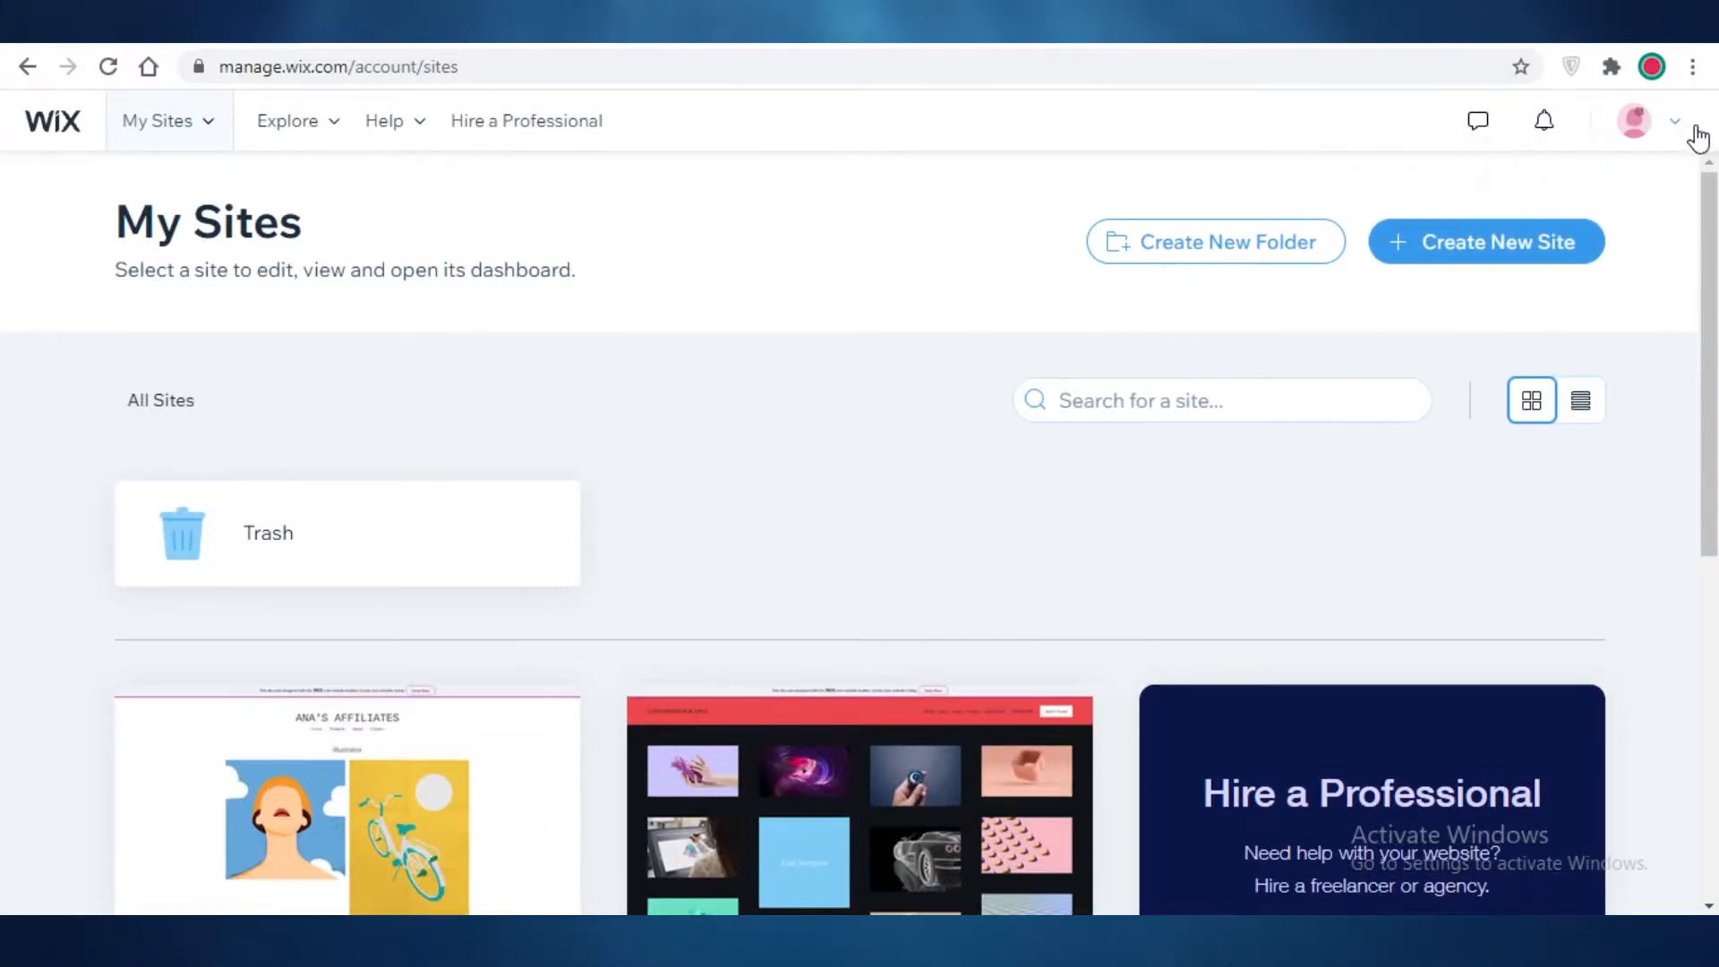
left_click(1661, 130)
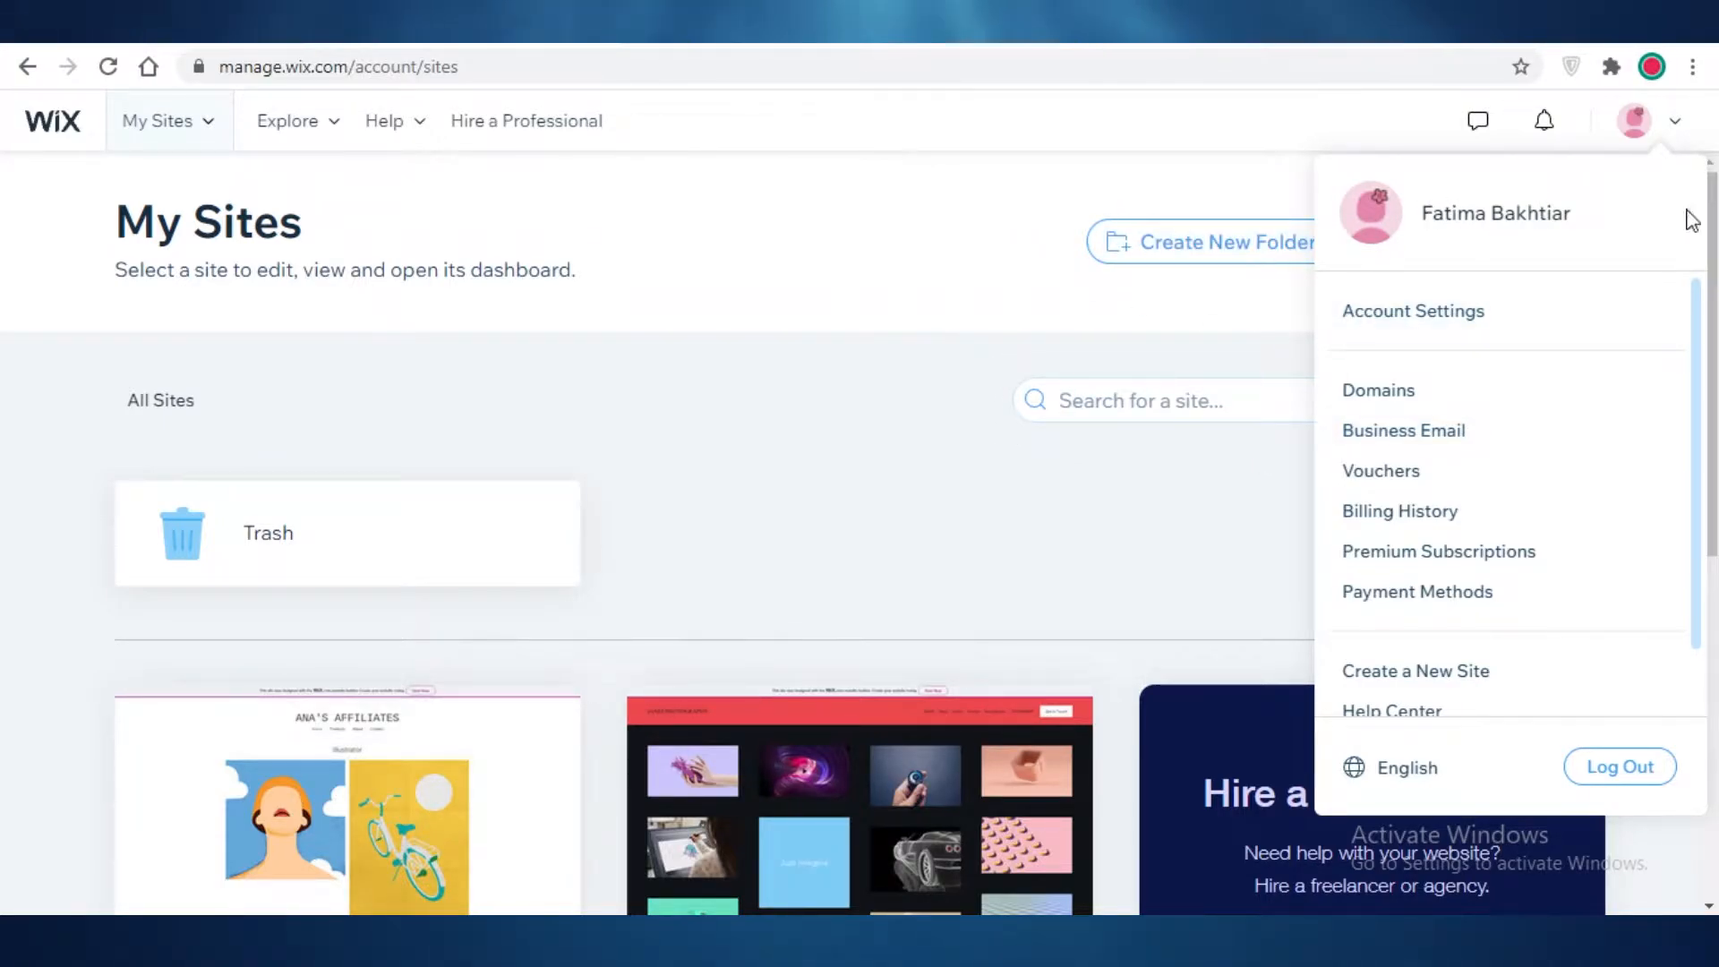
scroll(1561, 394, "down", 3)
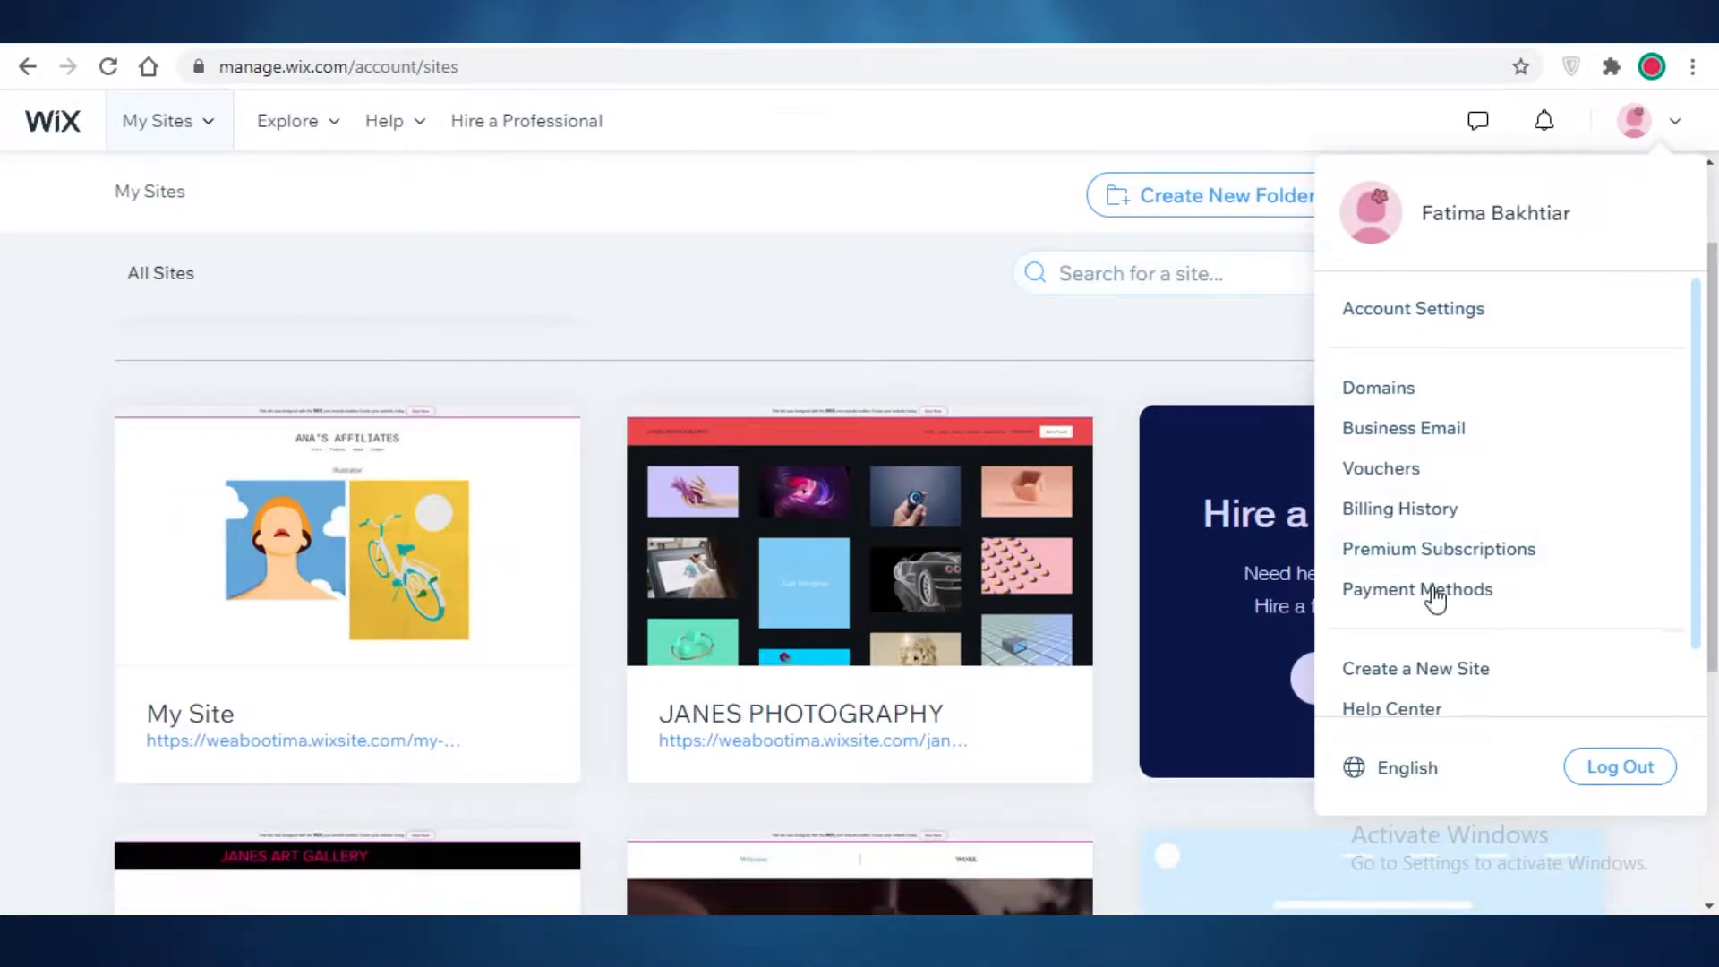
scroll(1435, 598, "down", 1)
left_click(882, 265)
scroll(1303, 256, "up", 3)
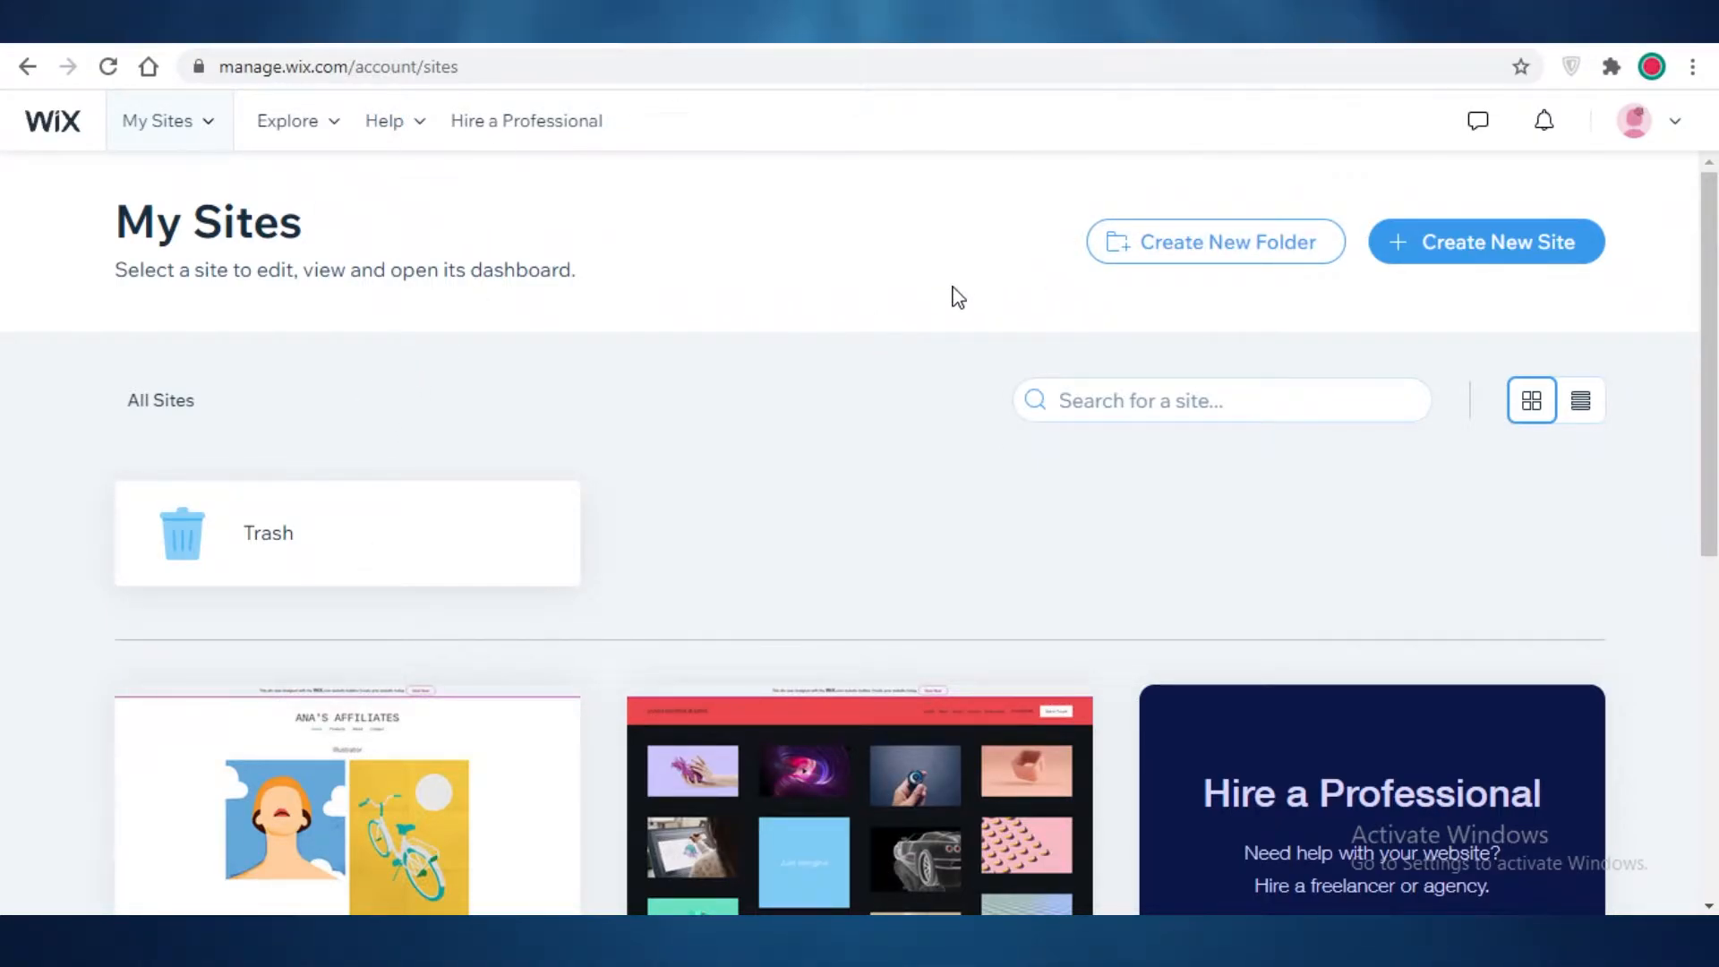
scroll(955, 295, "down", 4)
scroll(1458, 491, "down", 3)
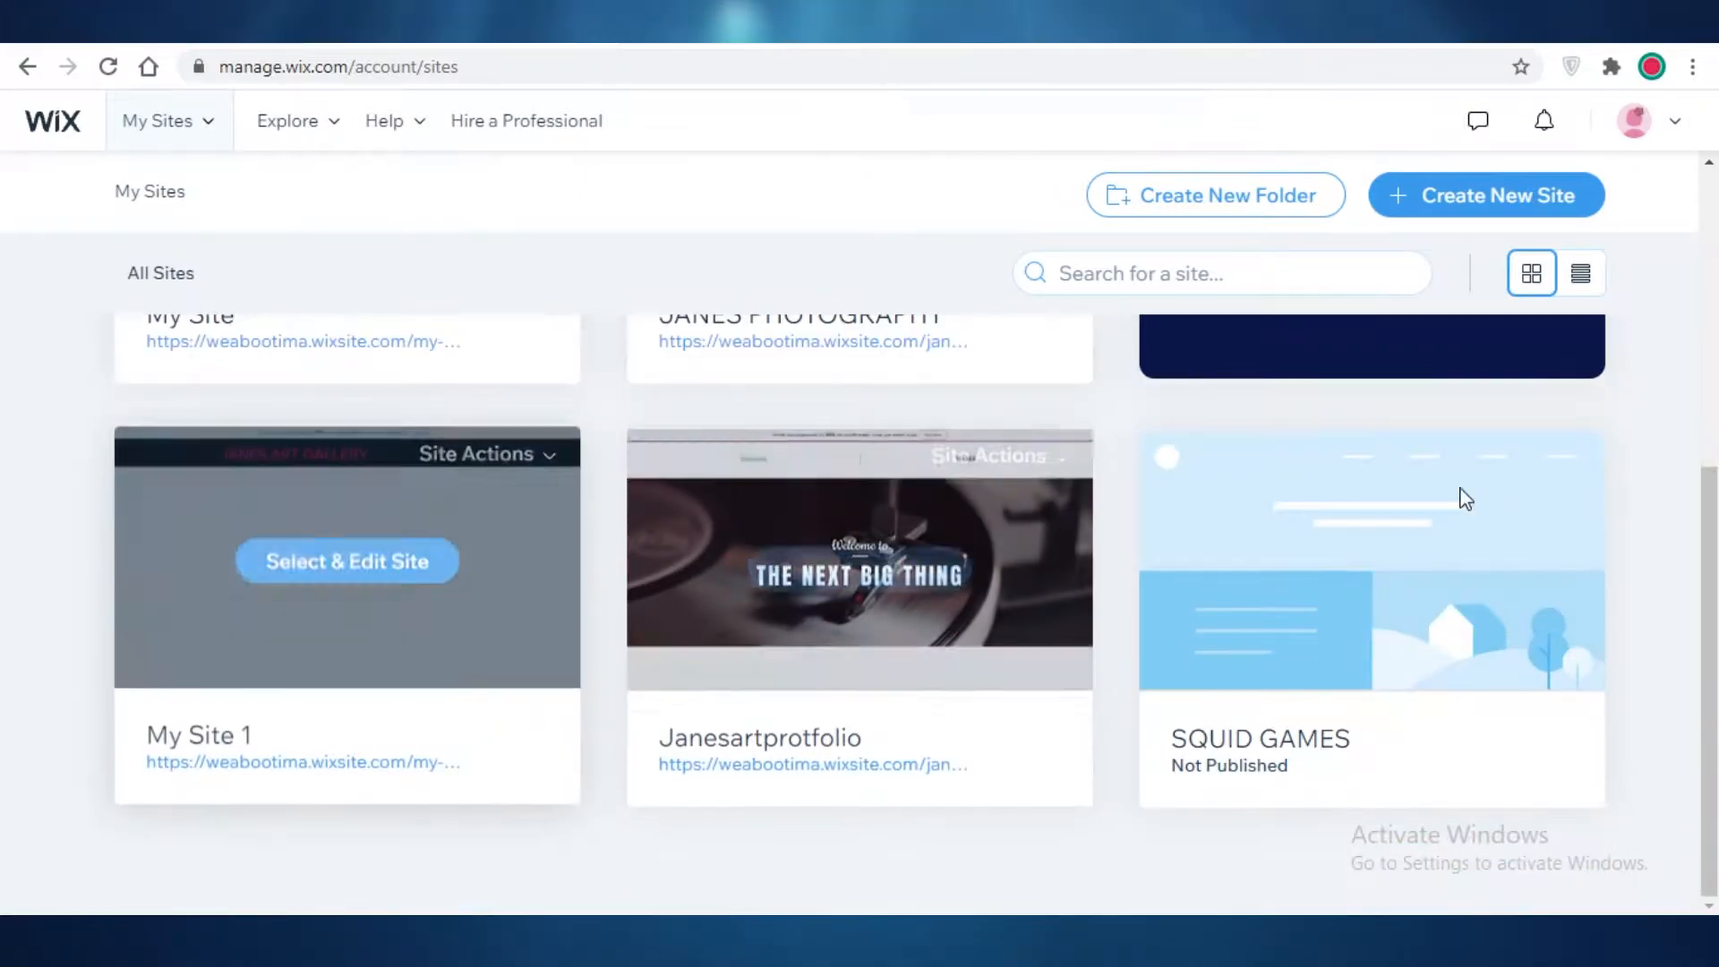
scroll(125, 761, "up", 3)
scroll(125, 761, "up", 4)
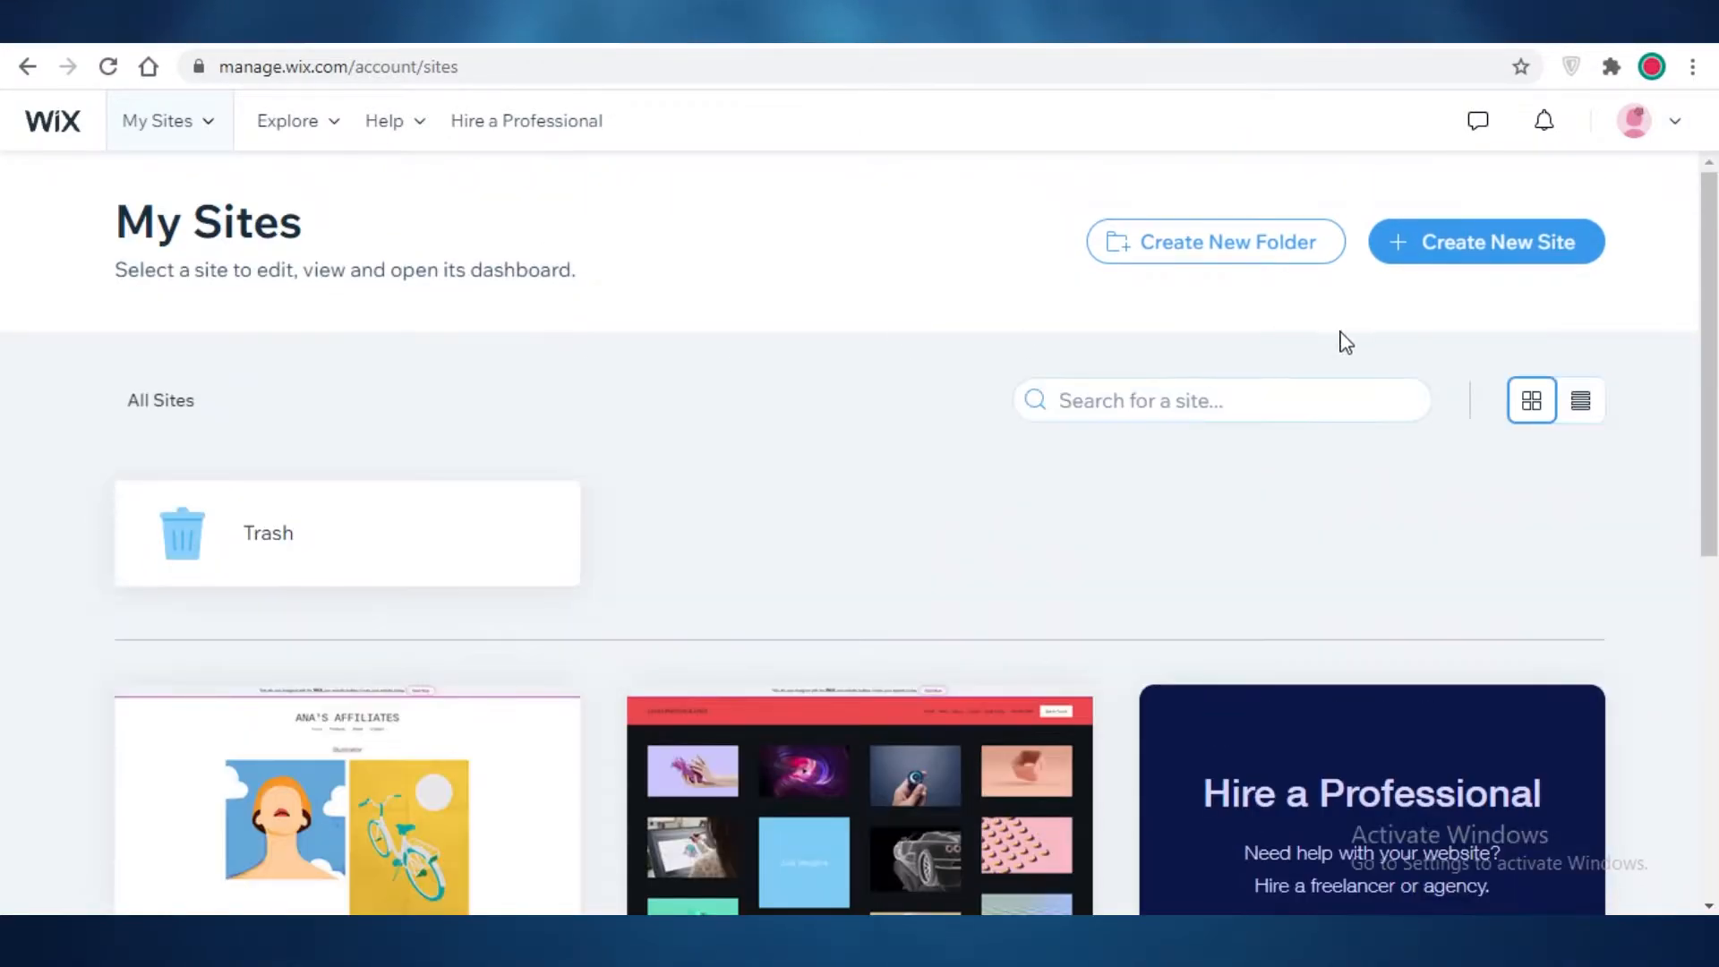
Step: Open the site named My Site for editing
scroll(372, 568, "down", 5)
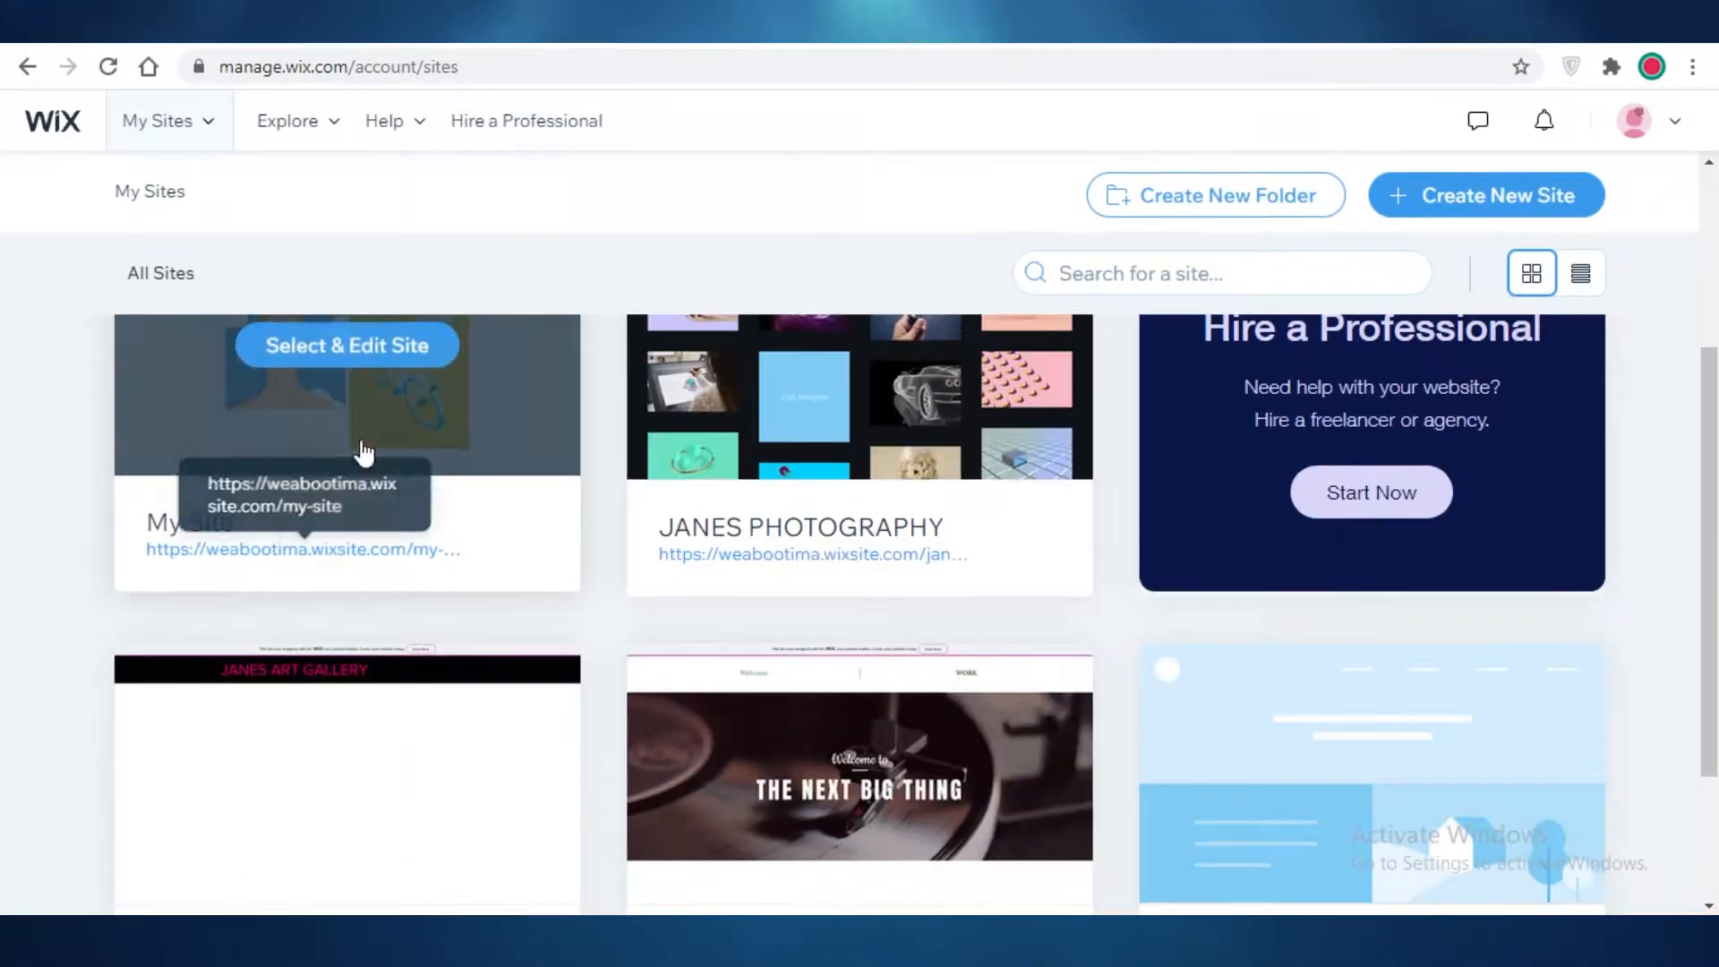
scroll(238, 458, "up", 1)
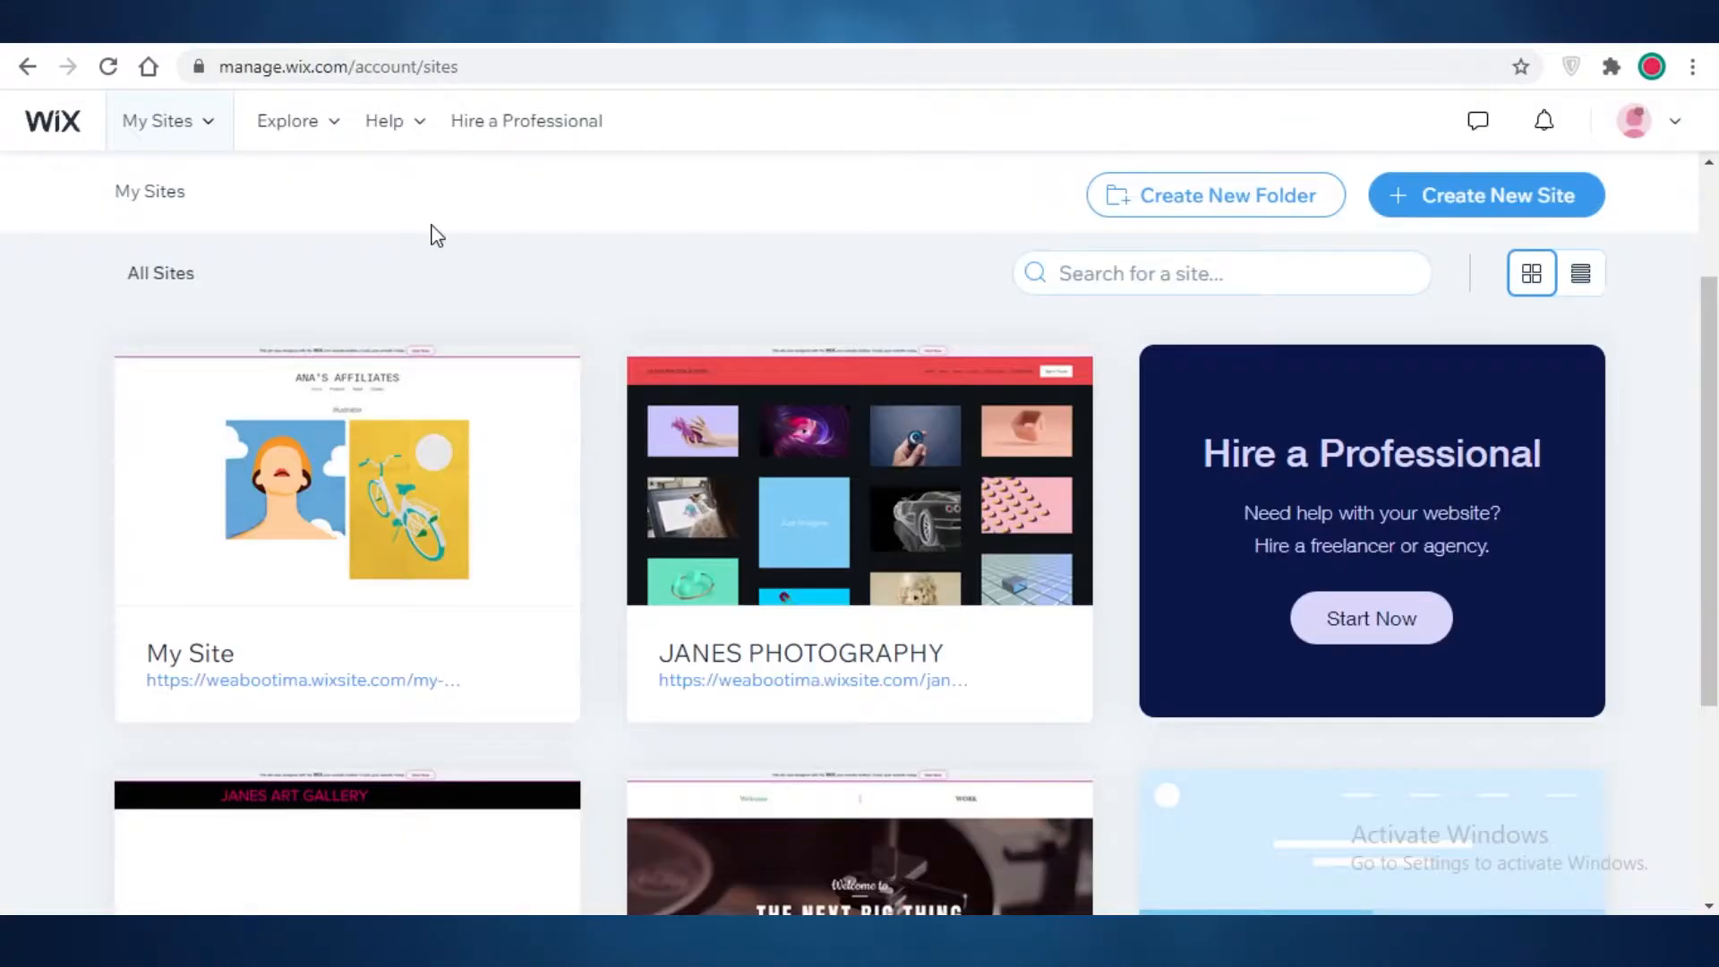
mouse_move(409, 453)
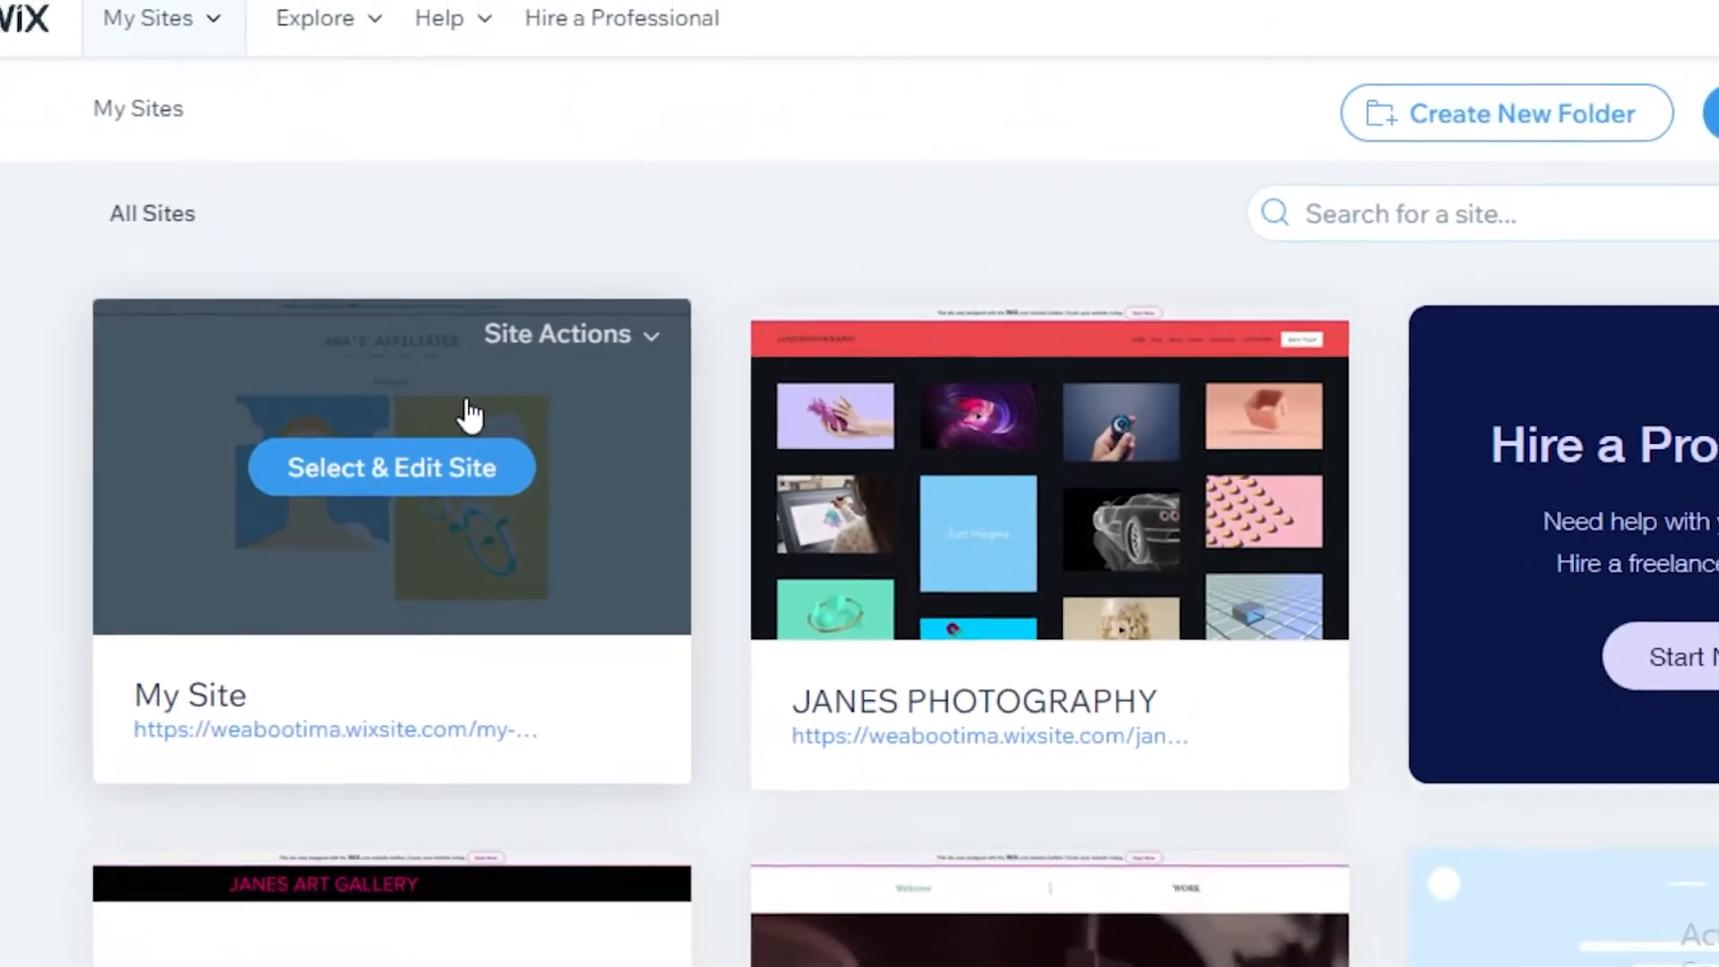
left_click(426, 464)
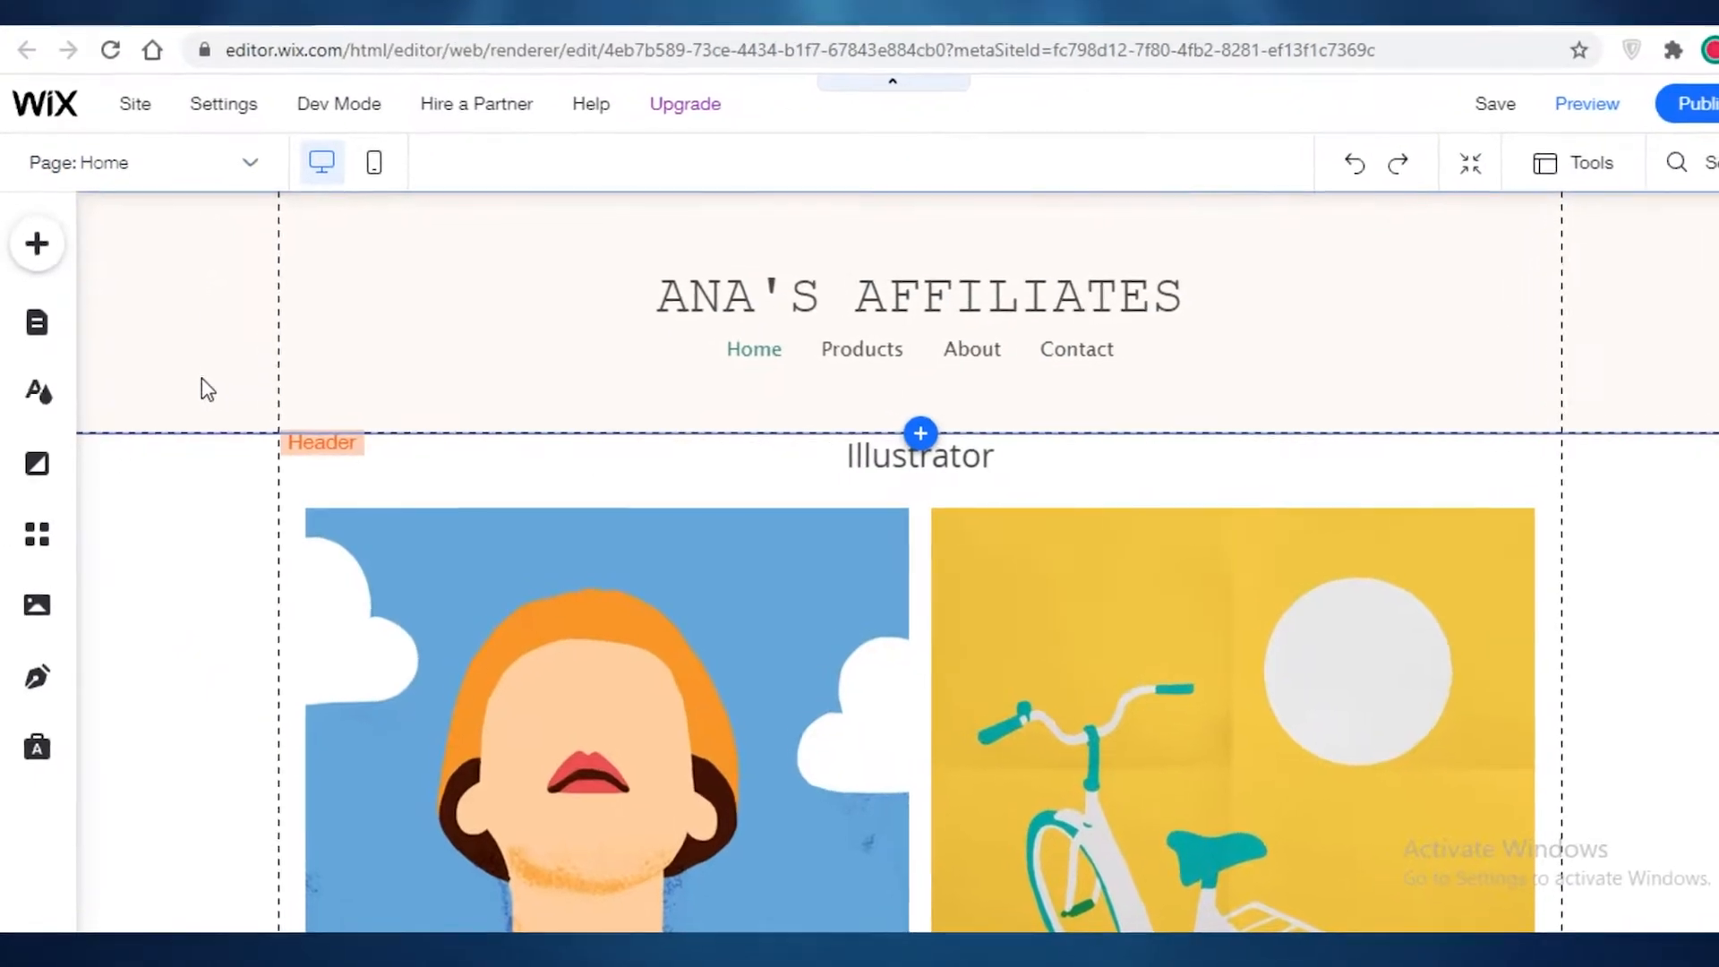
Step: In the site's Multilingual settings, choose Japanese as the language to translate the site into
left_click(223, 103)
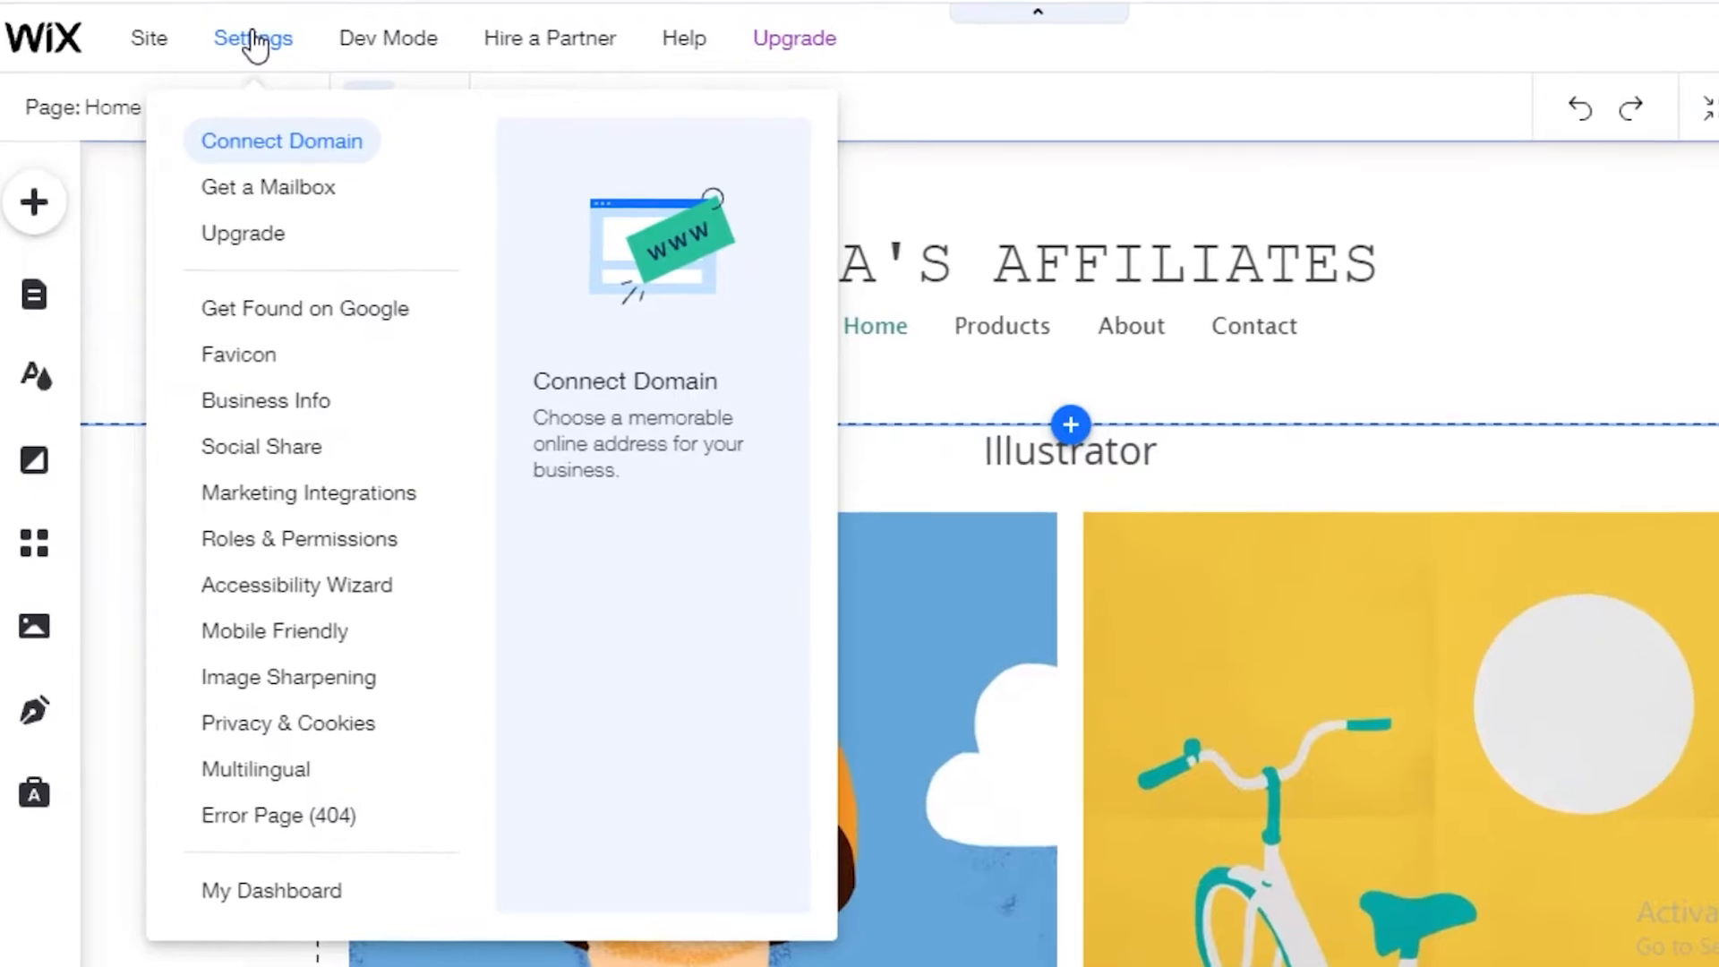
left_click(242, 771)
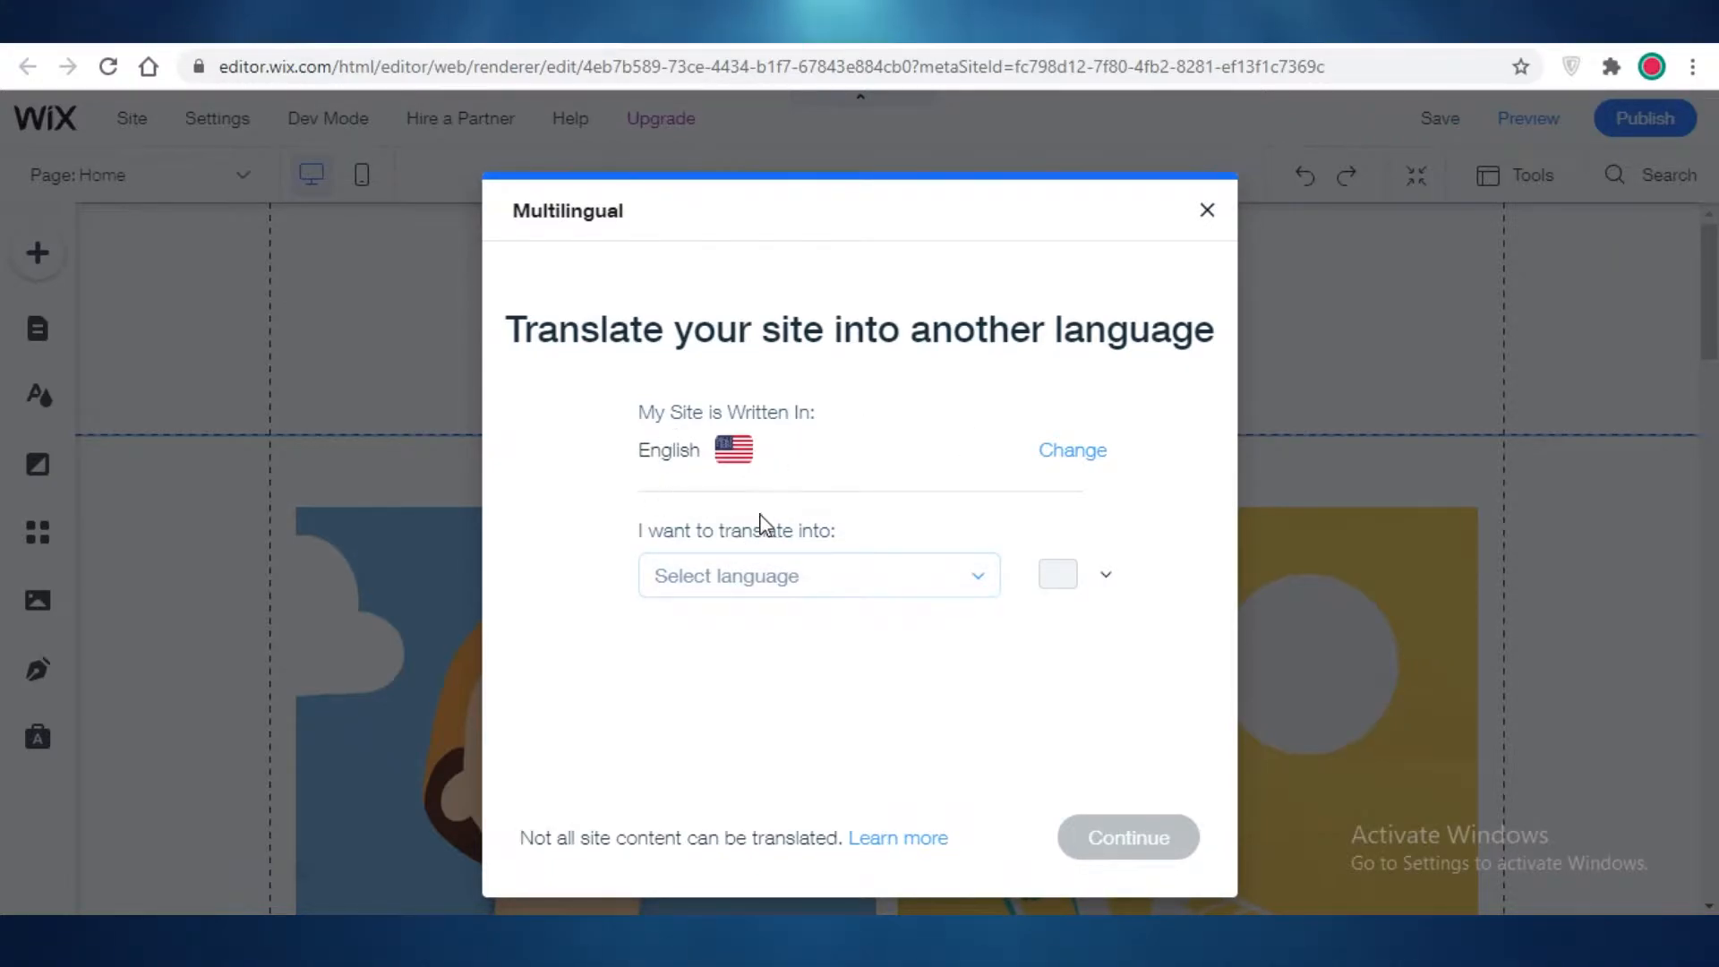
left_click(841, 572)
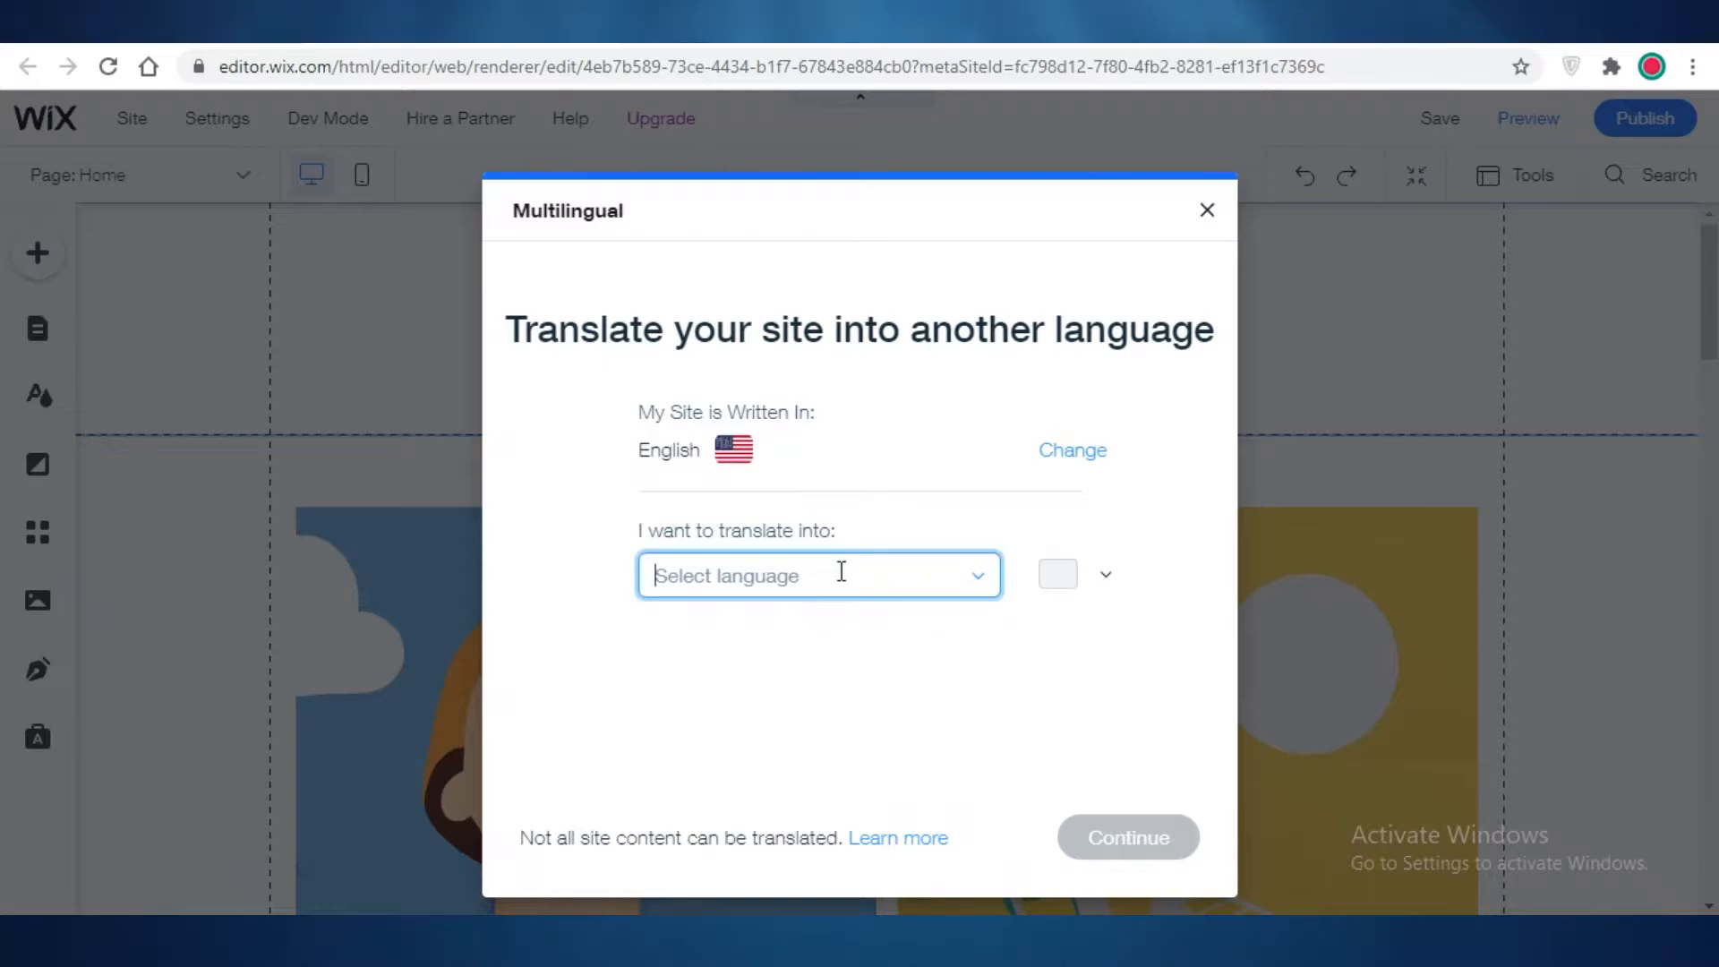
scroll(980, 707, "down", 7)
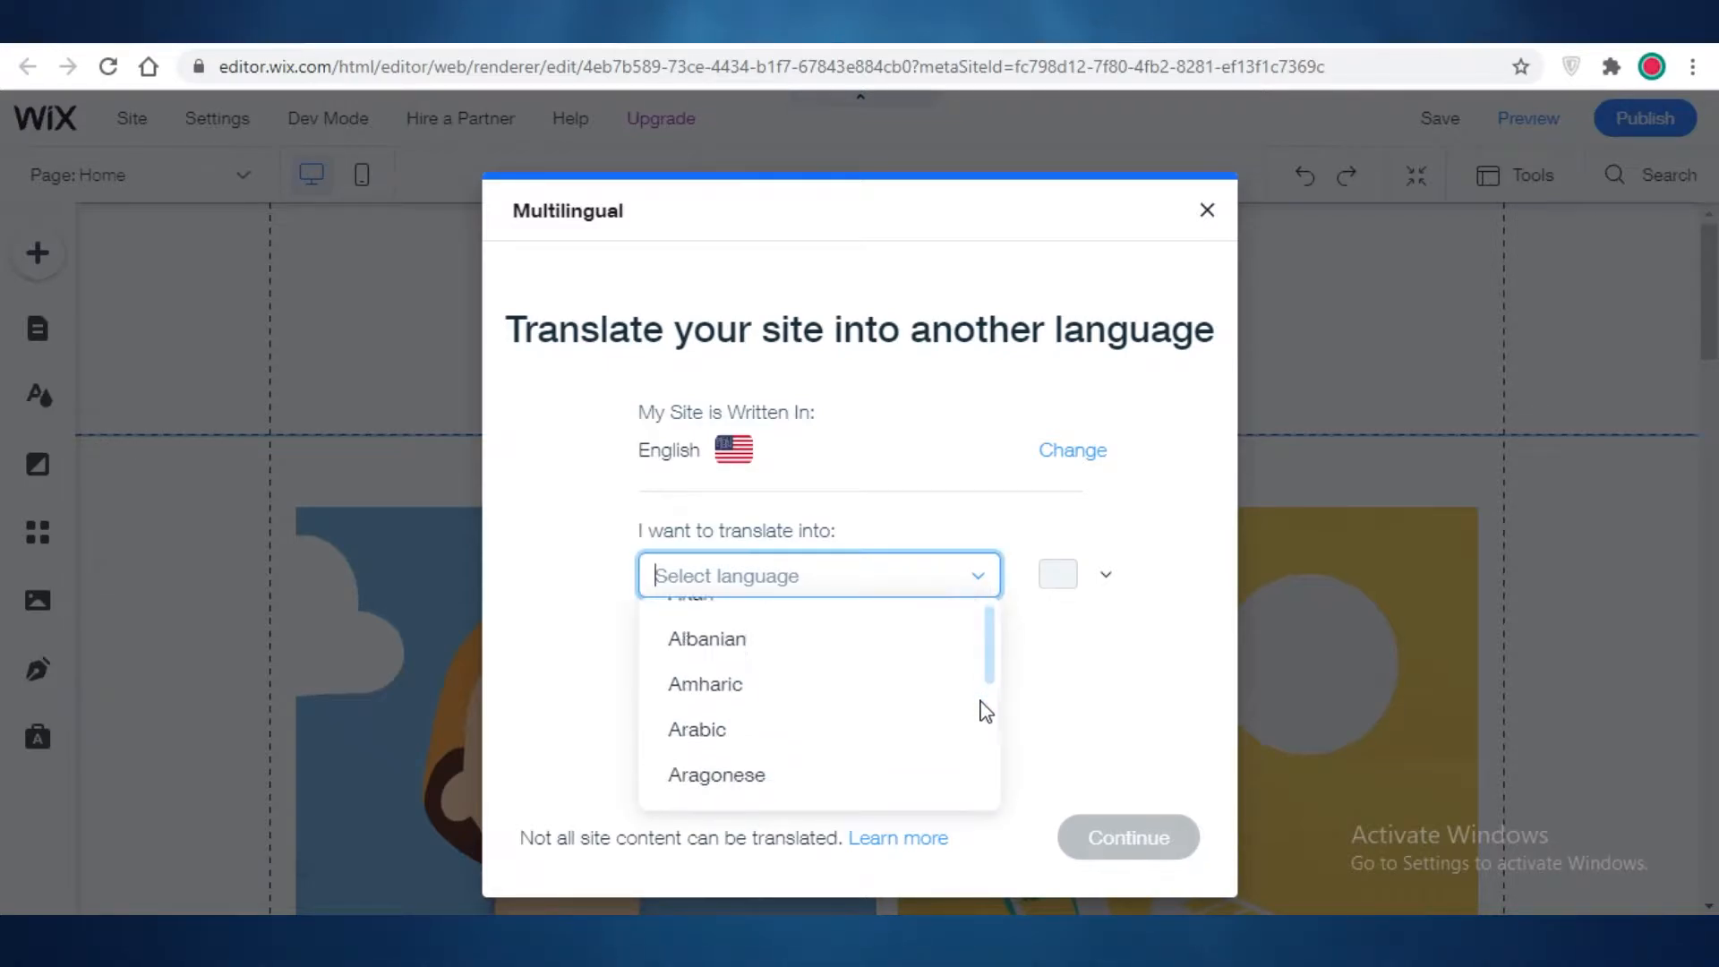
scroll(956, 663, "down", 15)
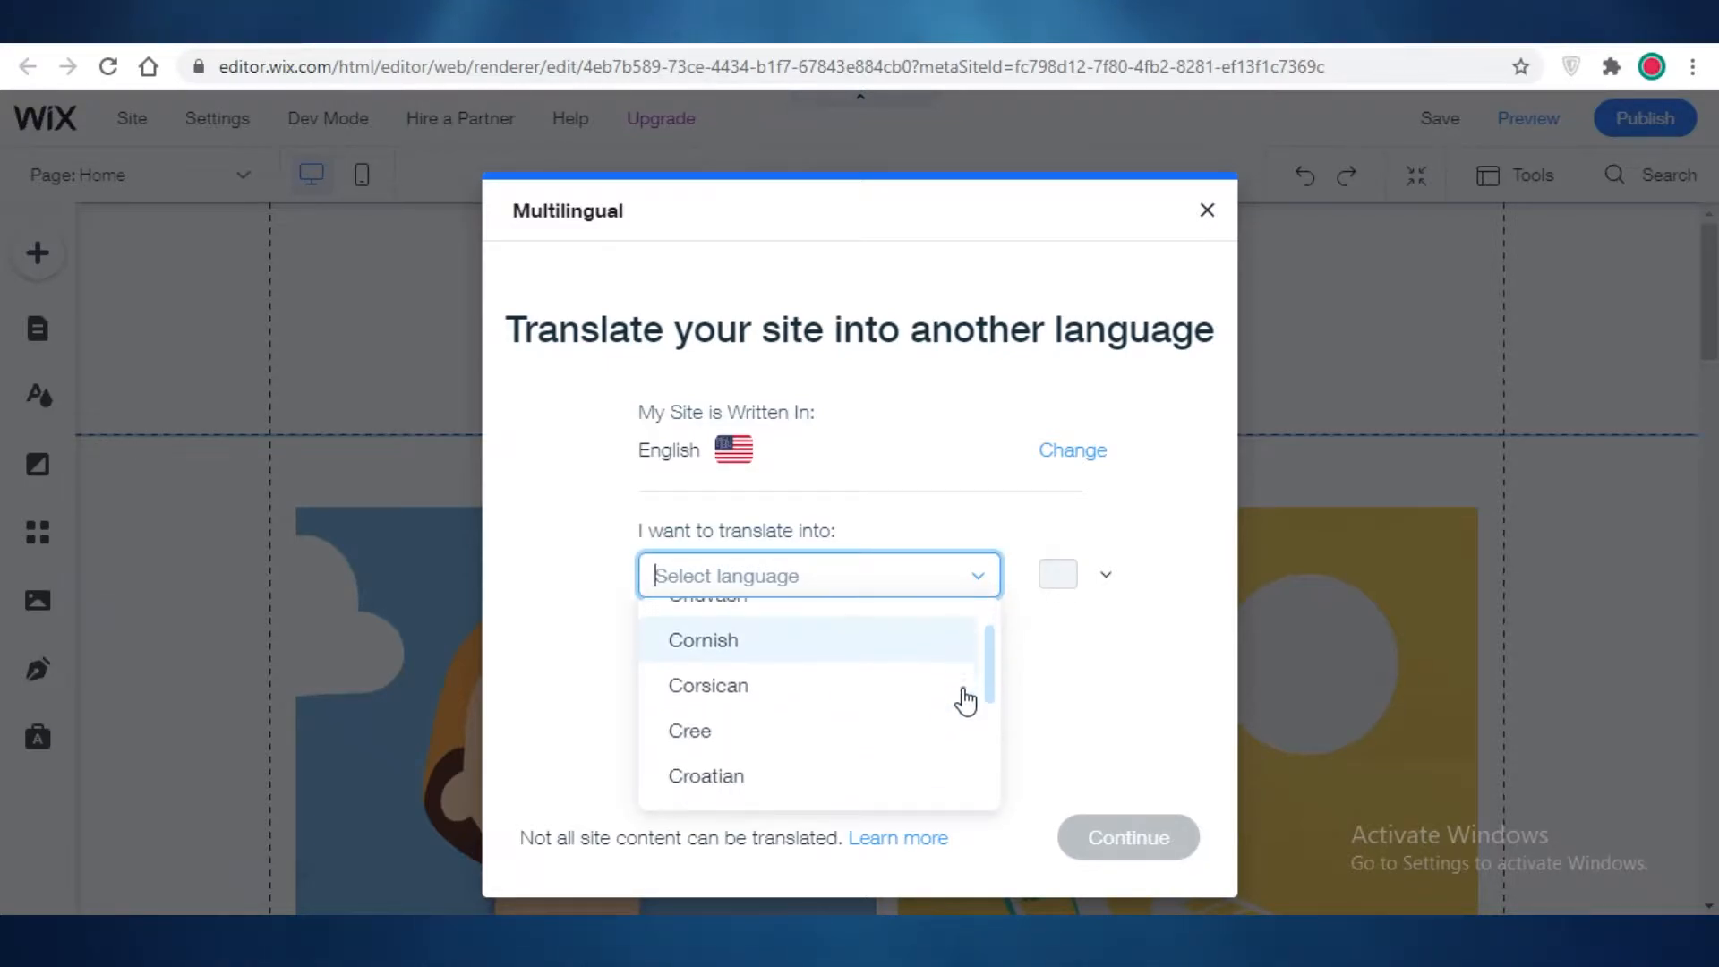
left_click(916, 566)
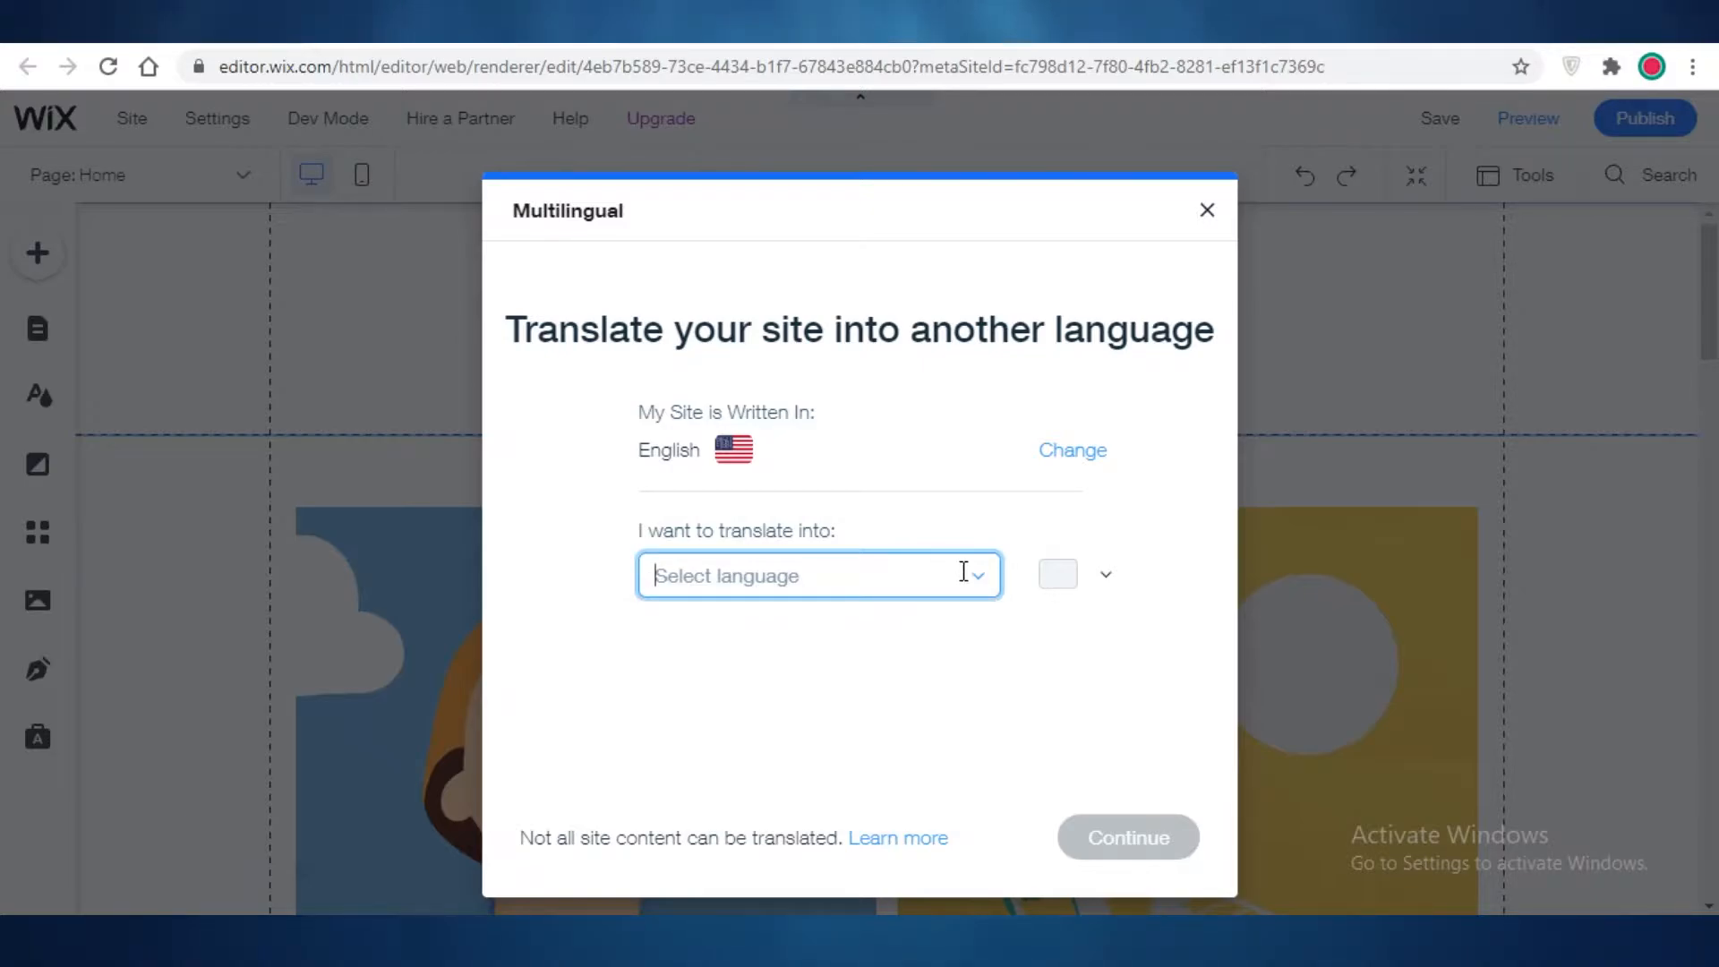
left_click(963, 571)
type("jap")
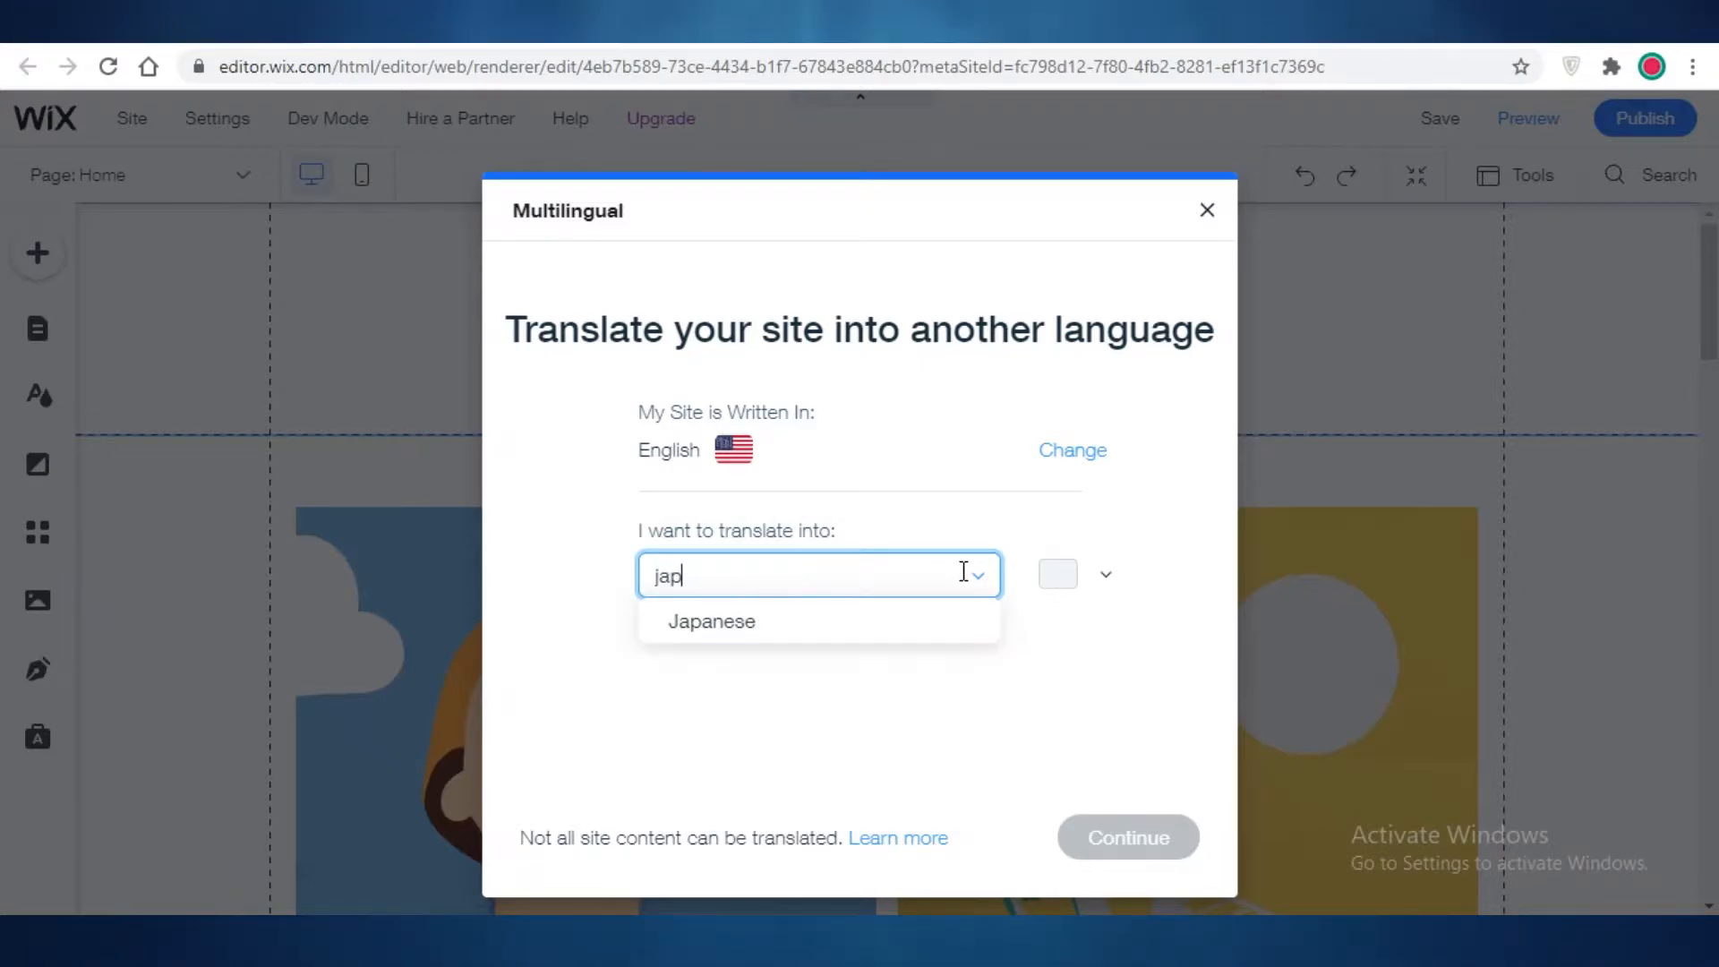
type("a")
left_click(902, 620)
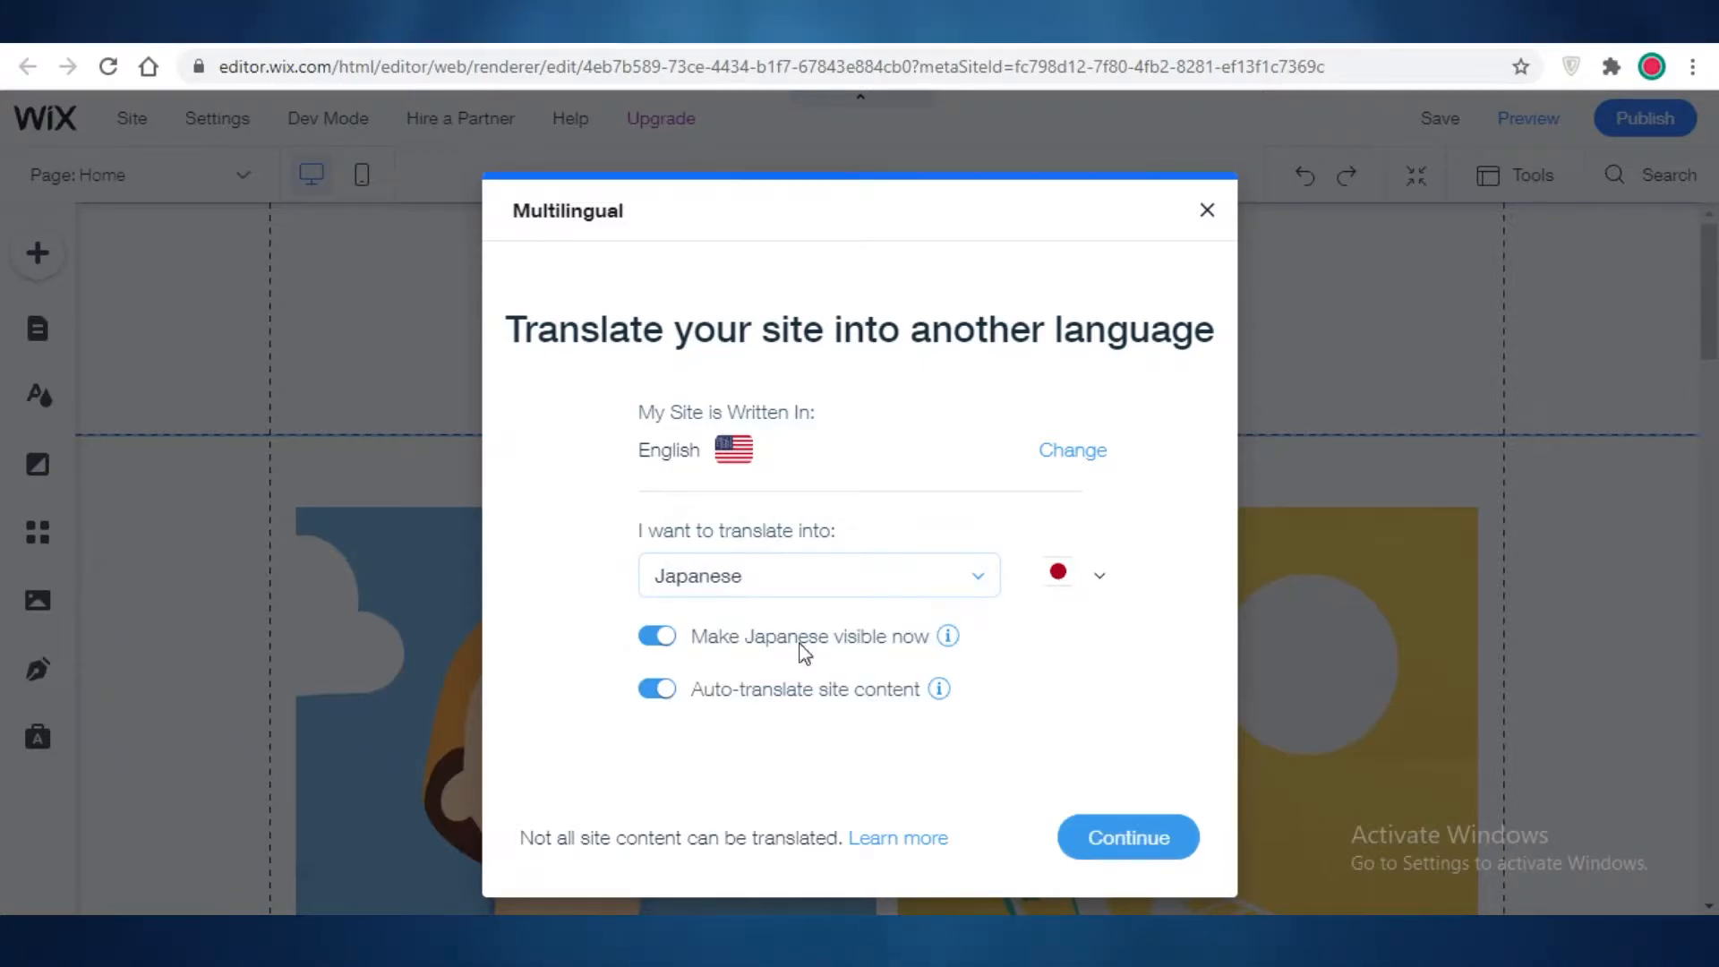
Step: Translate the site with the Japan flag, Japanese visible now and auto-translation of site content on, and continue to the site
left_click(1056, 580)
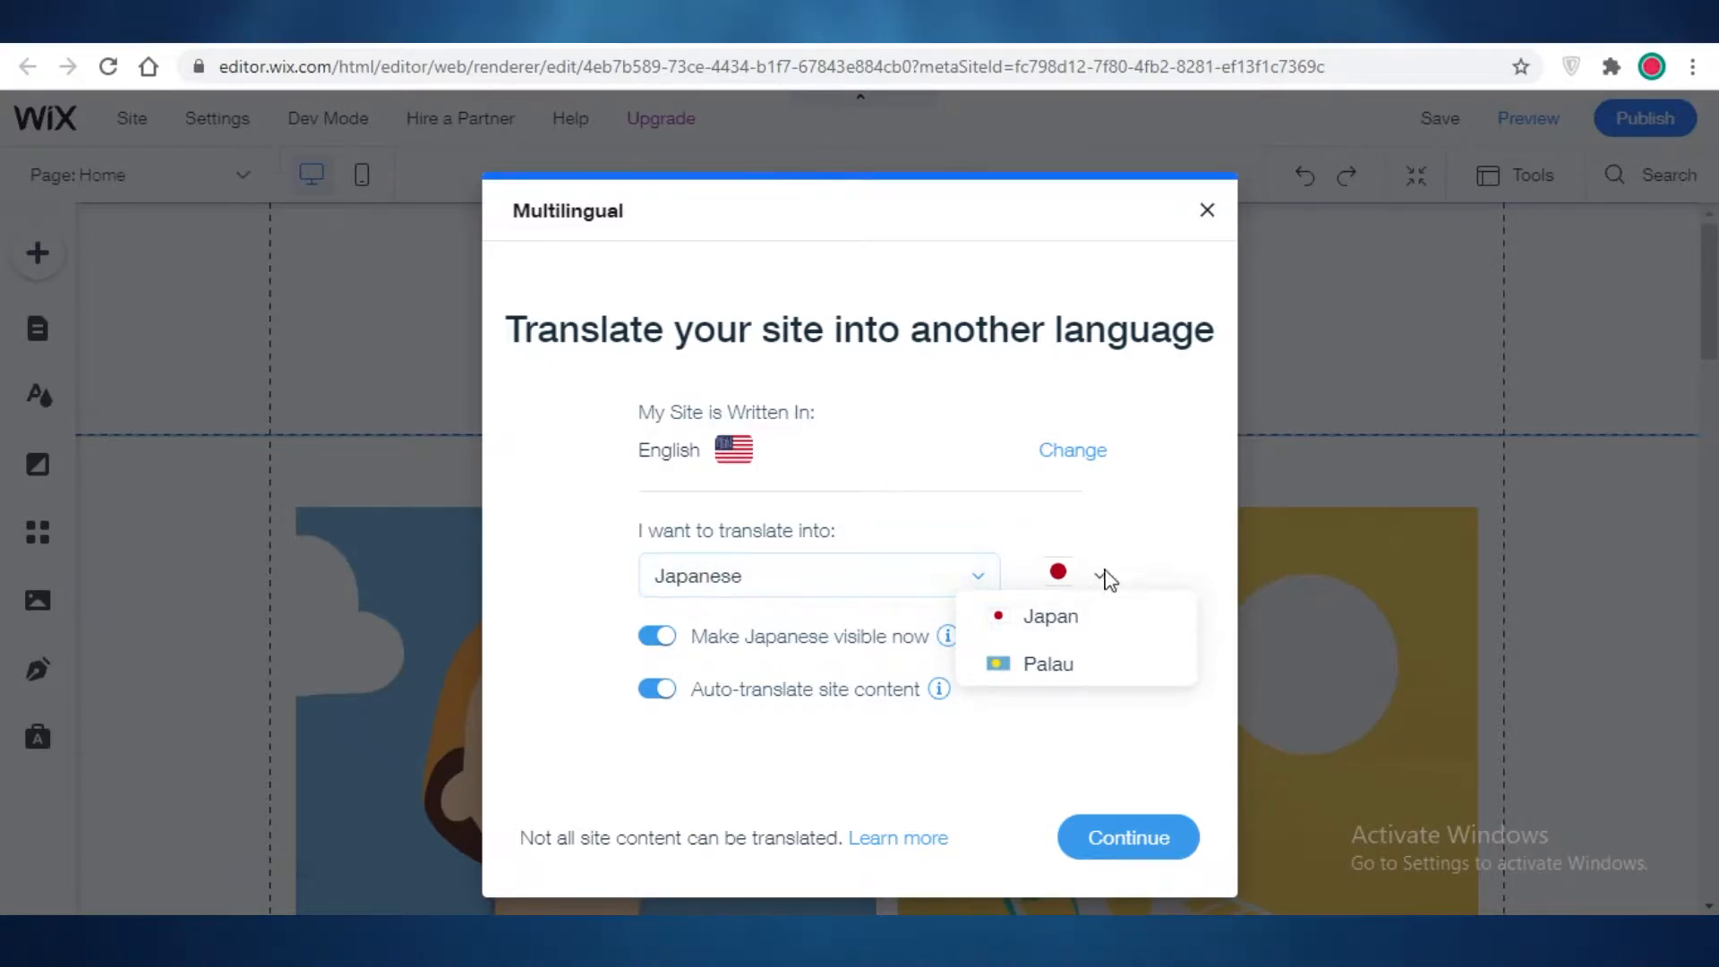
left_click(866, 726)
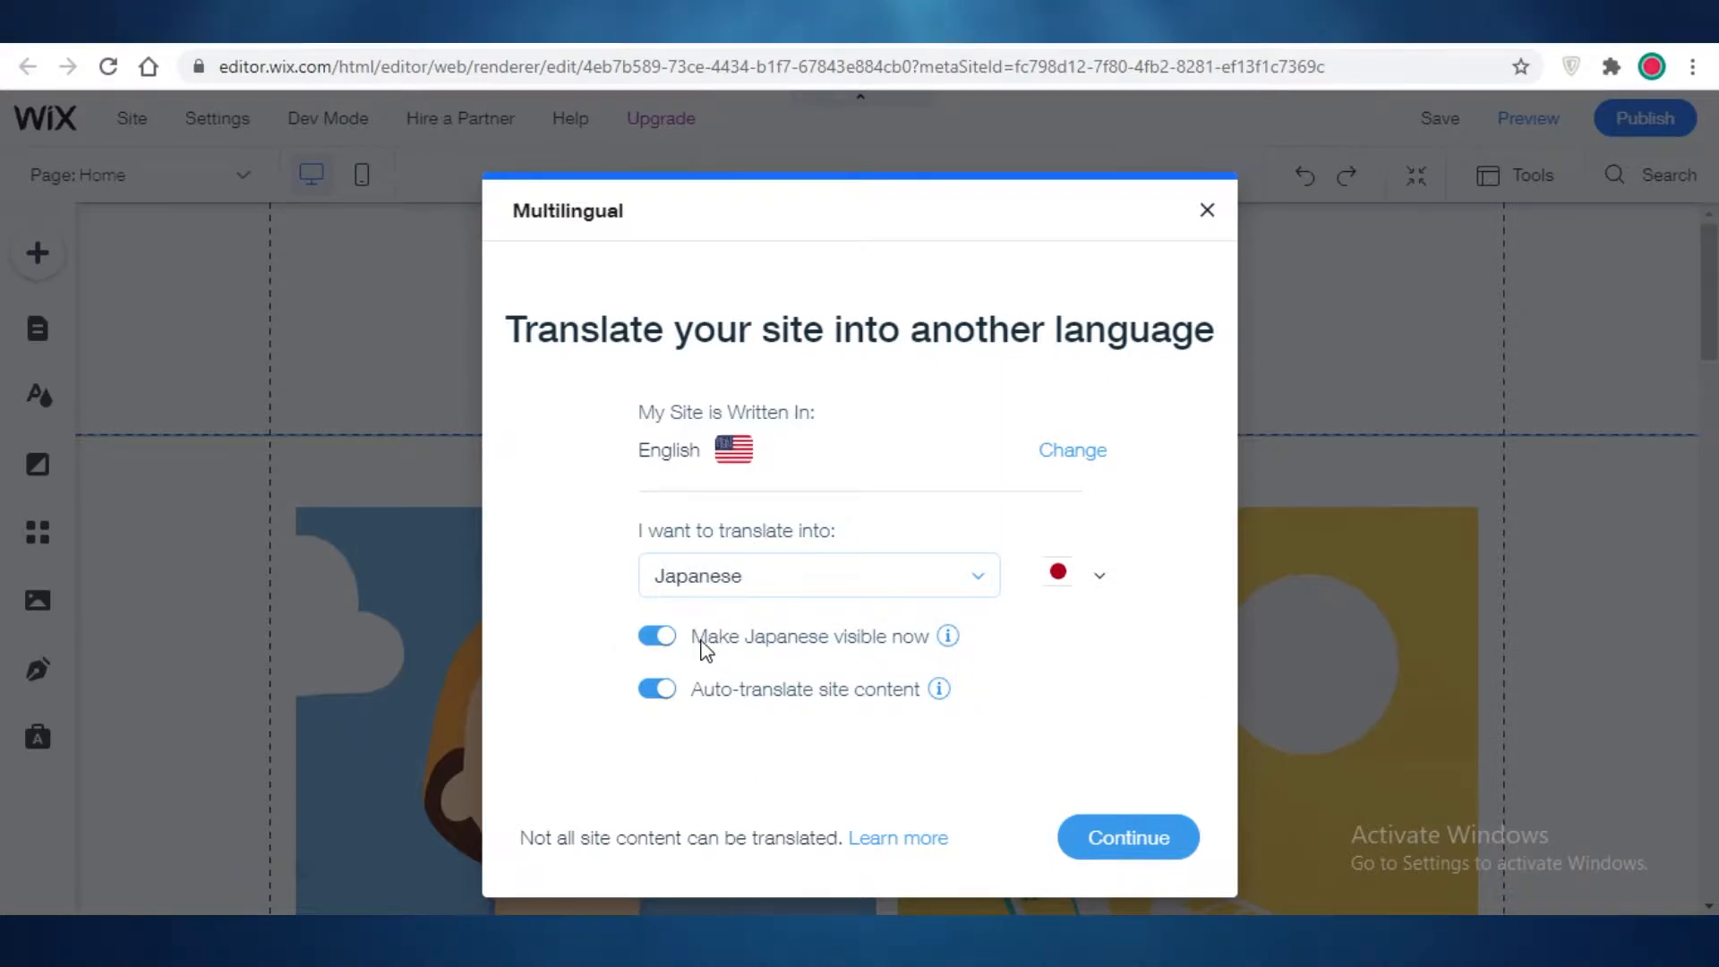
mouse_move(958, 631)
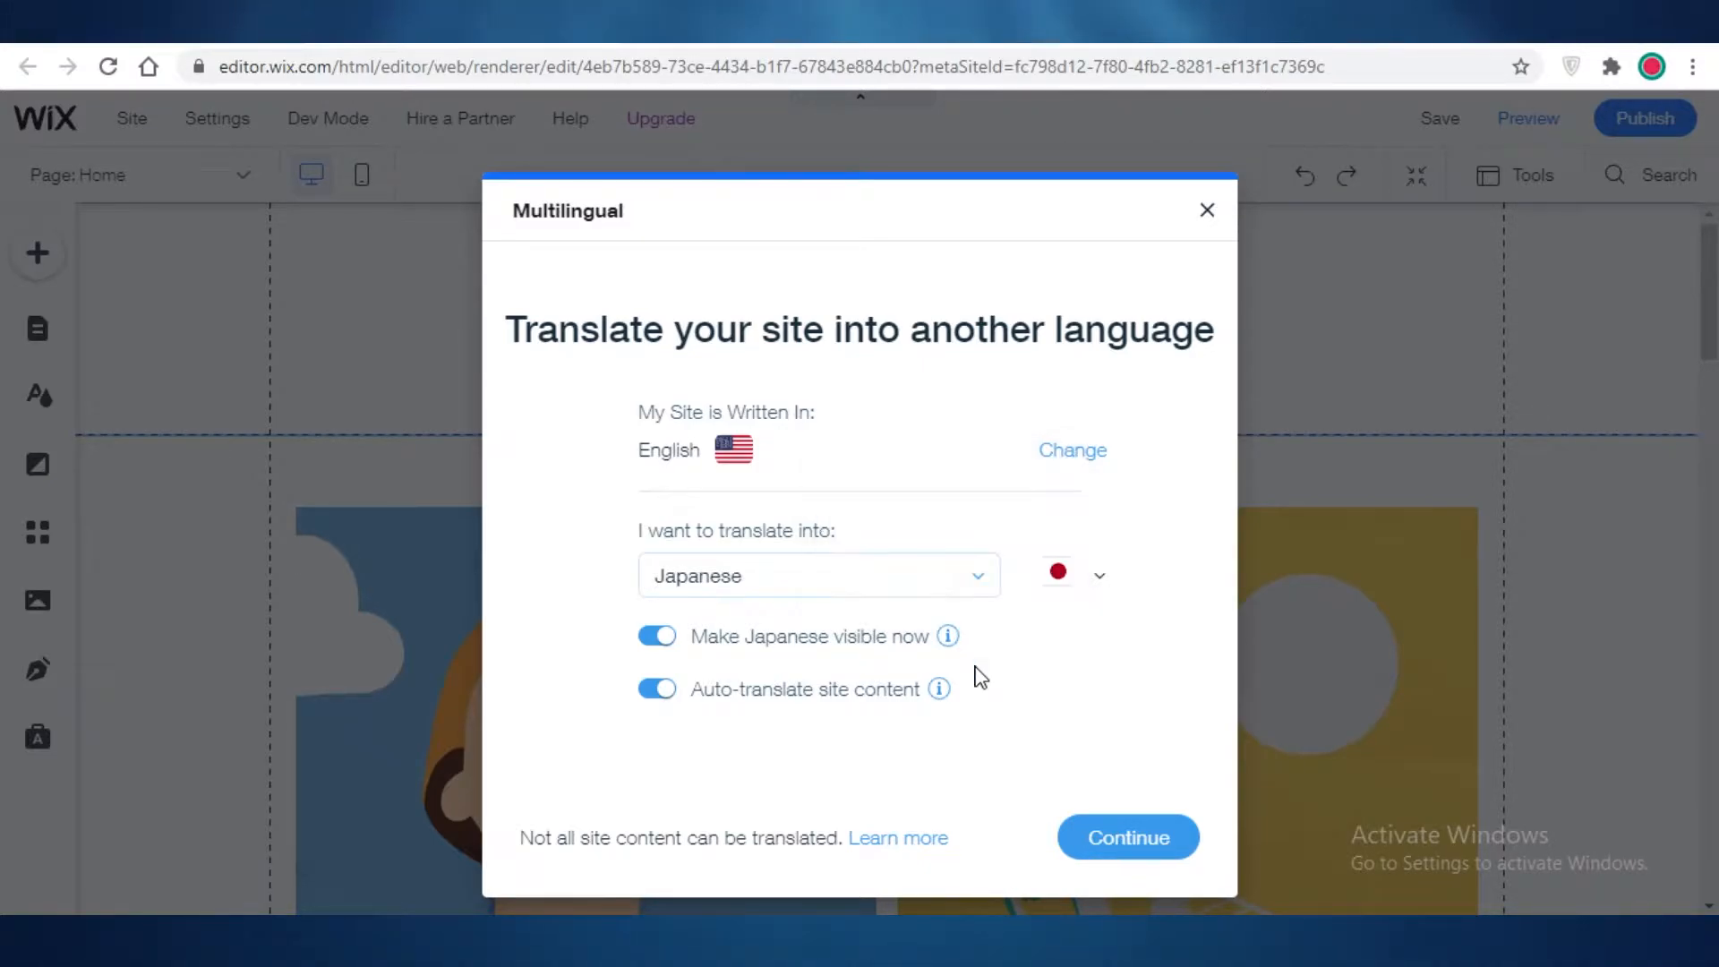
mouse_move(933, 696)
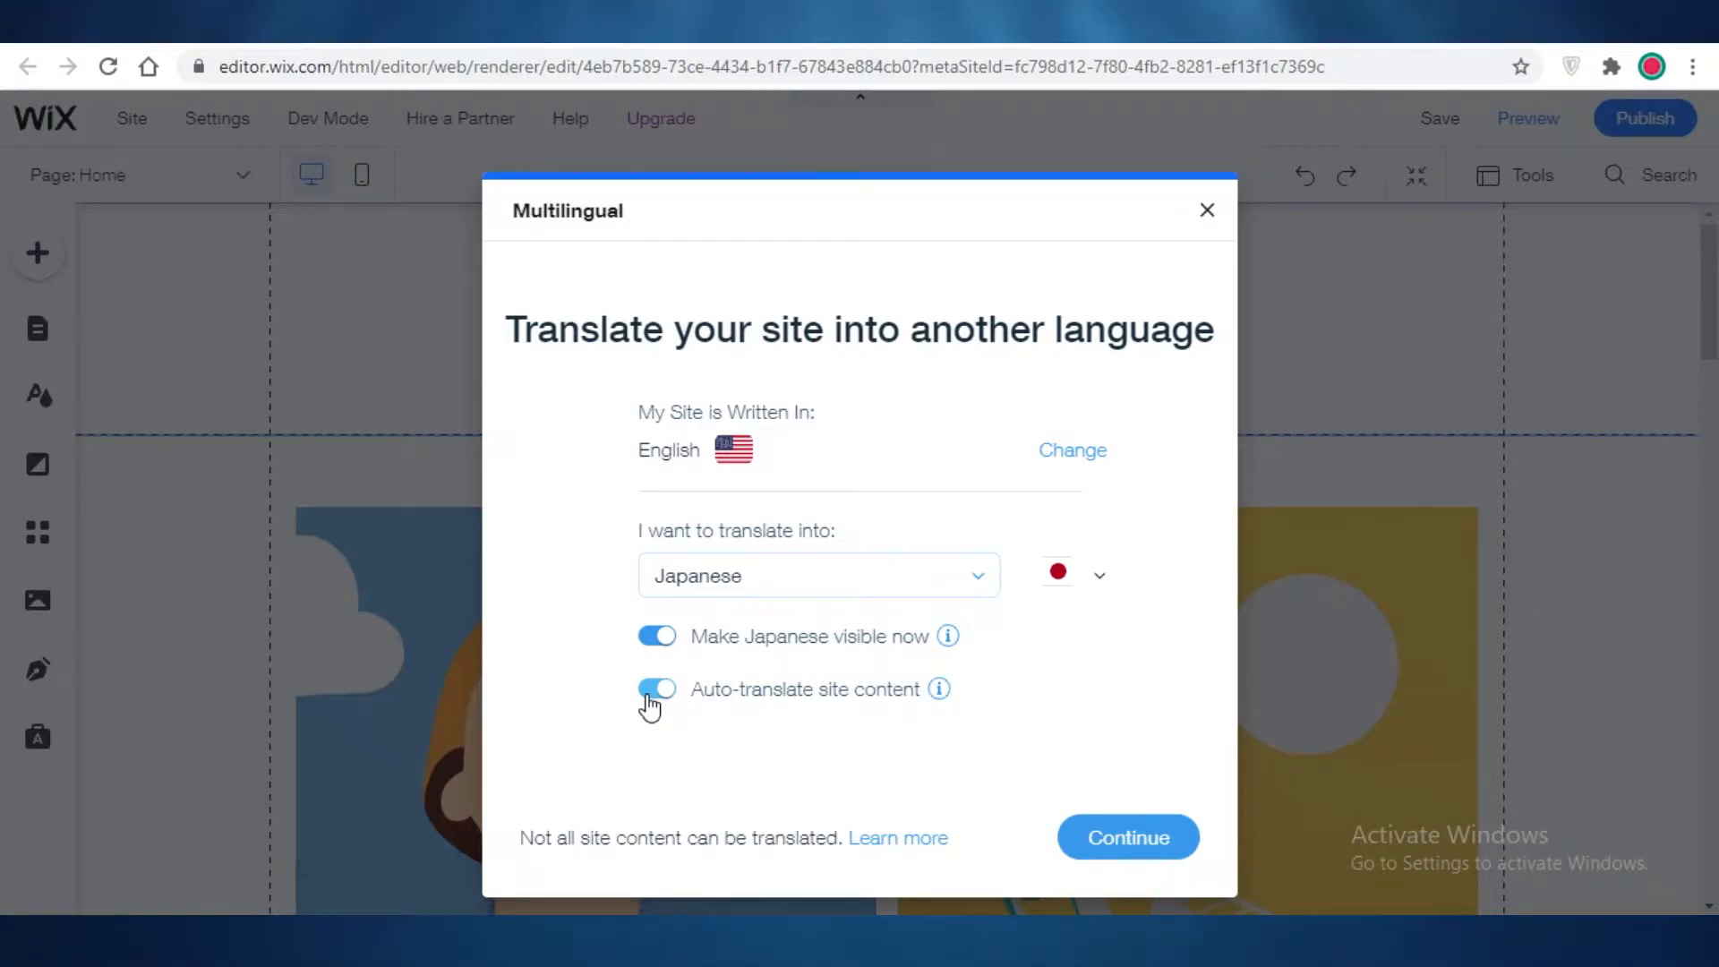
left_click(652, 695)
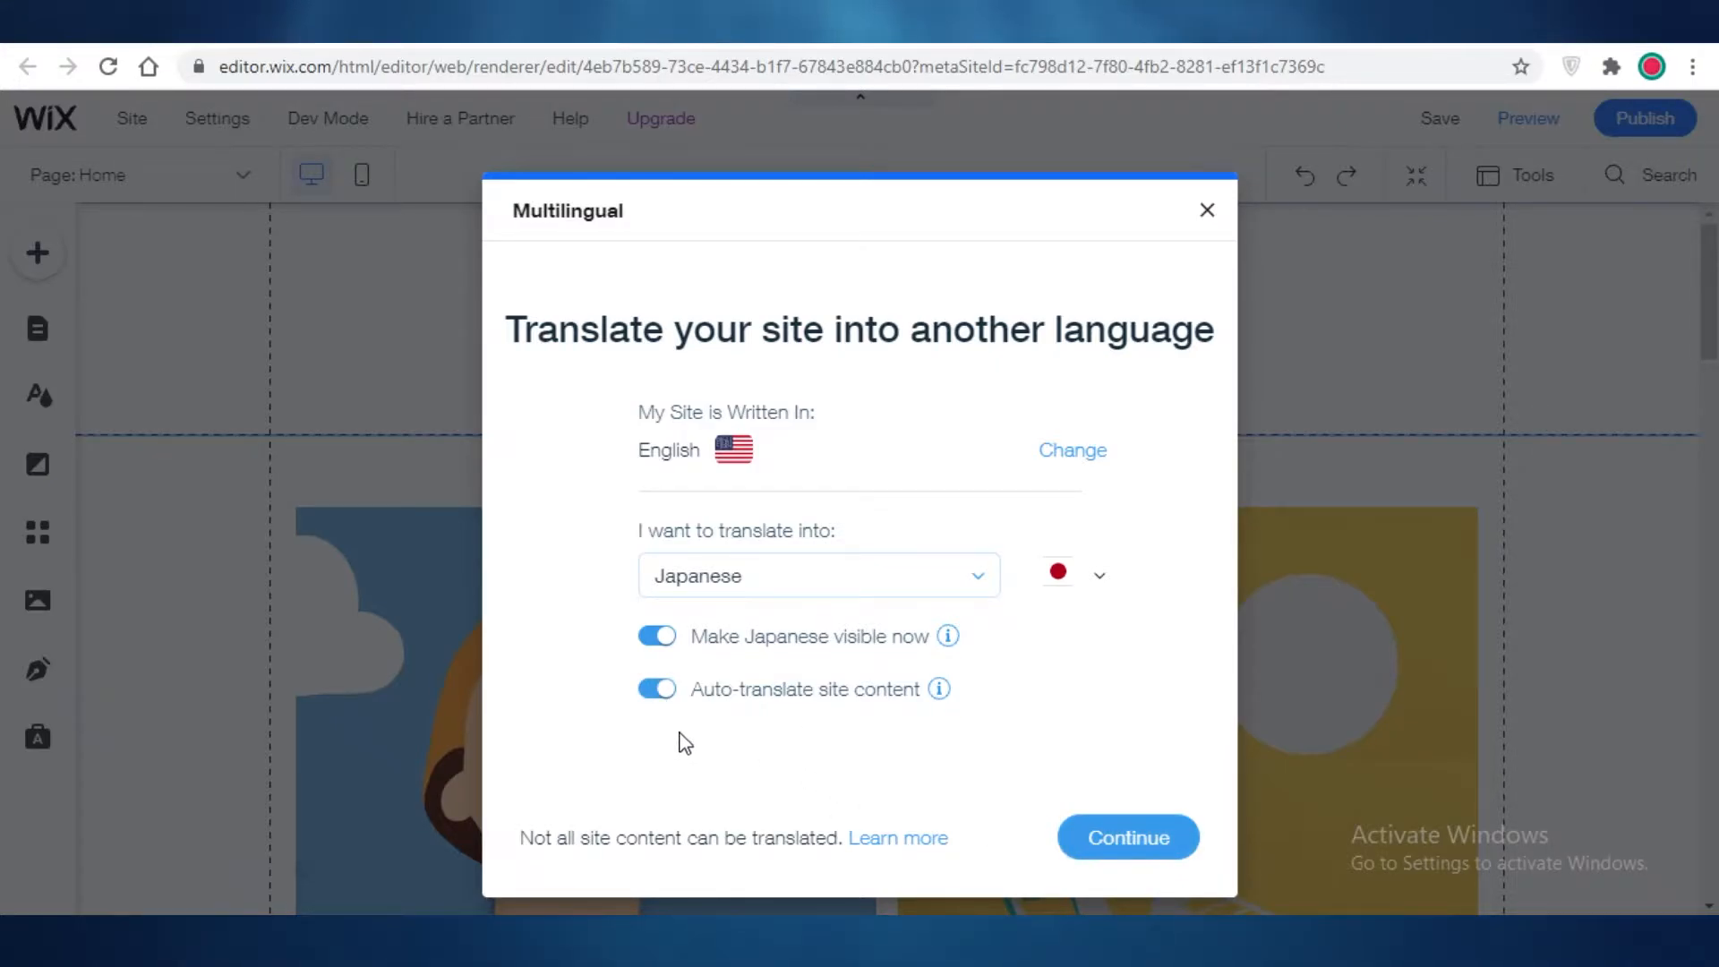
left_click(1159, 852)
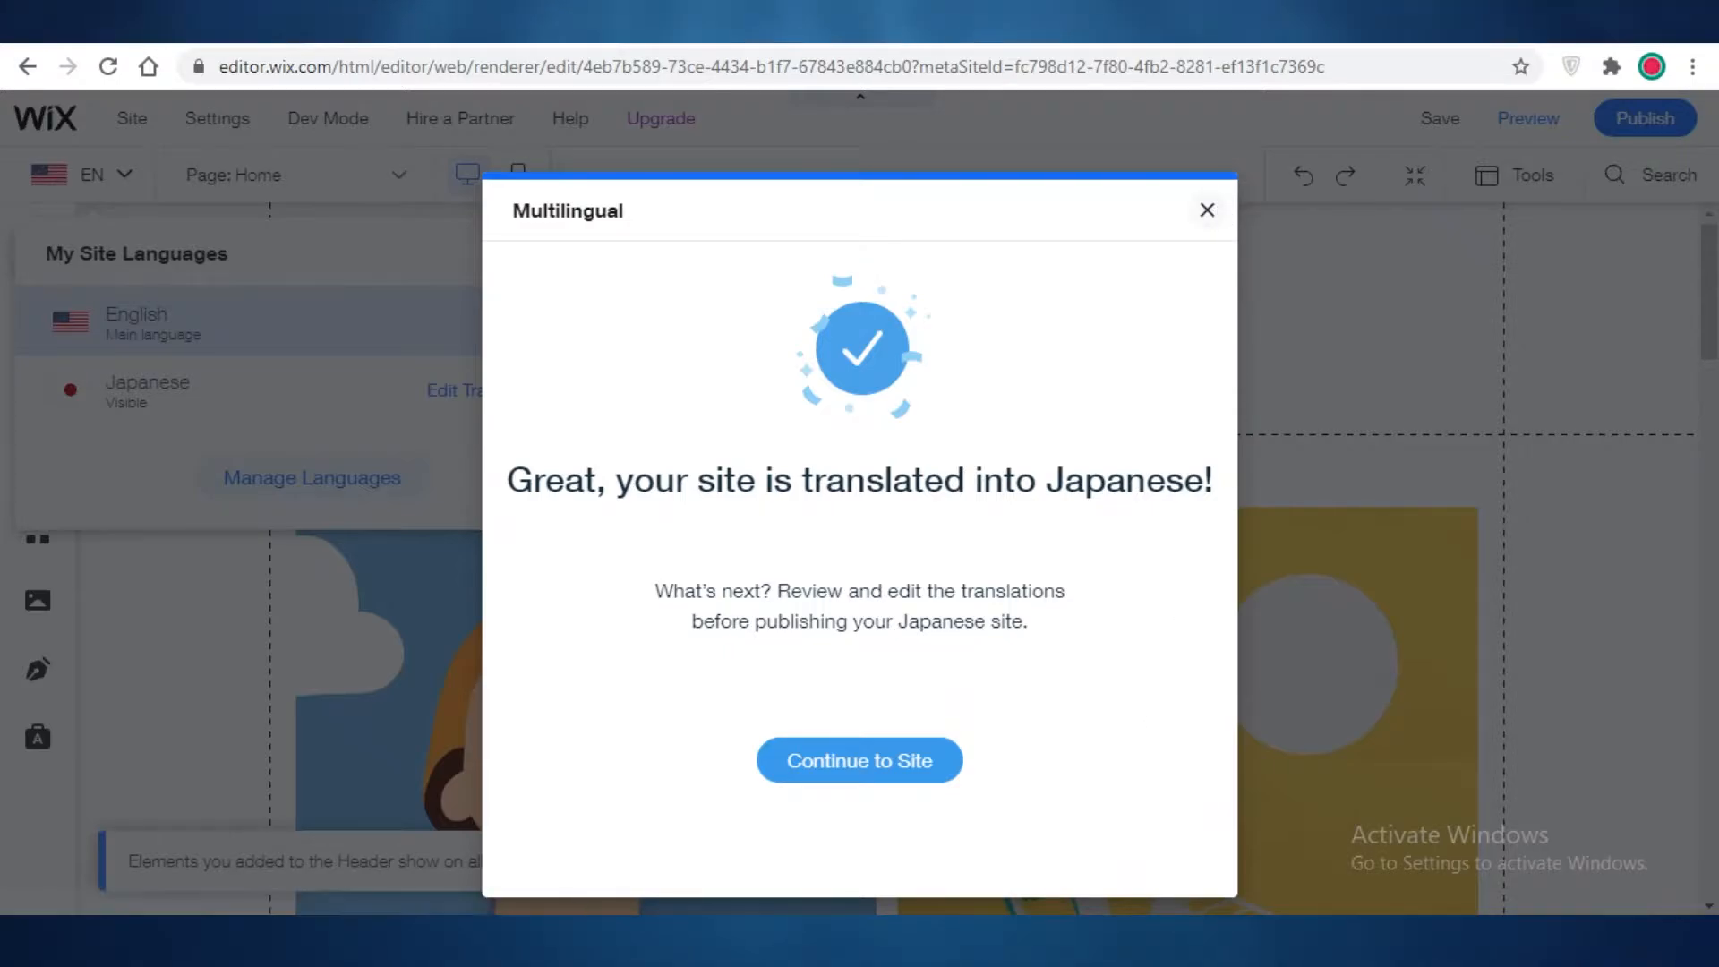
left_click(859, 760)
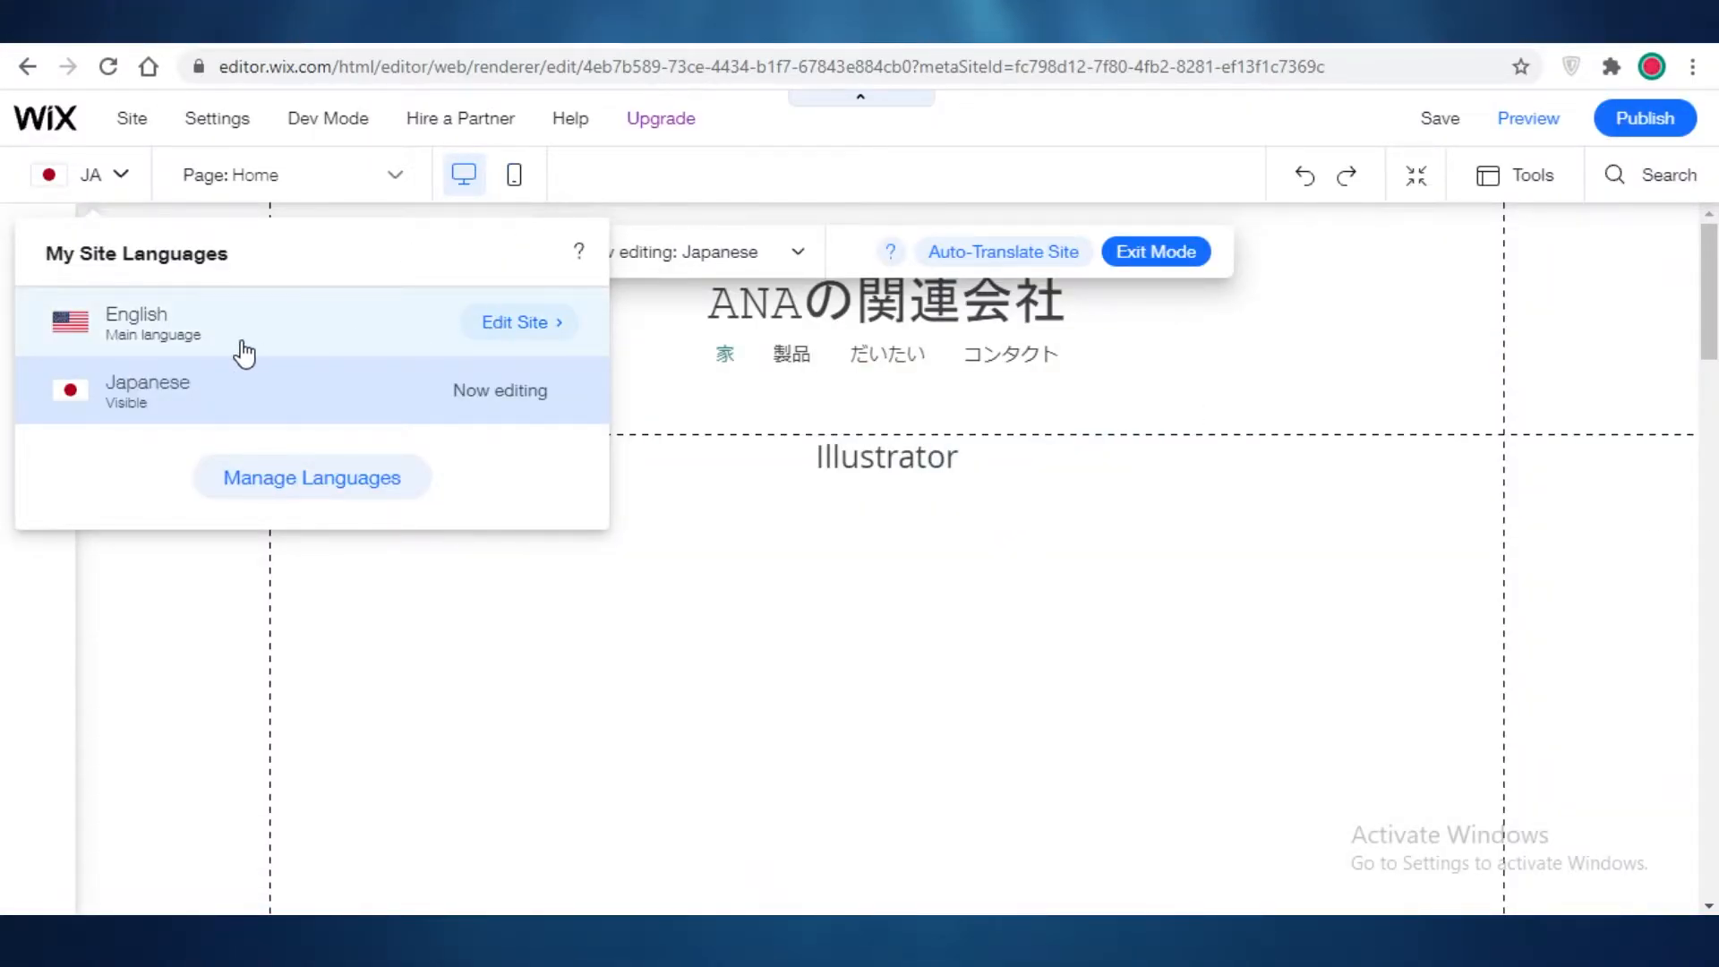
Step: Review the Japanese version of the Home page from the header down through its illustrations
scroll(1177, 410, "down", 5)
scroll(1289, 568, "up", 5)
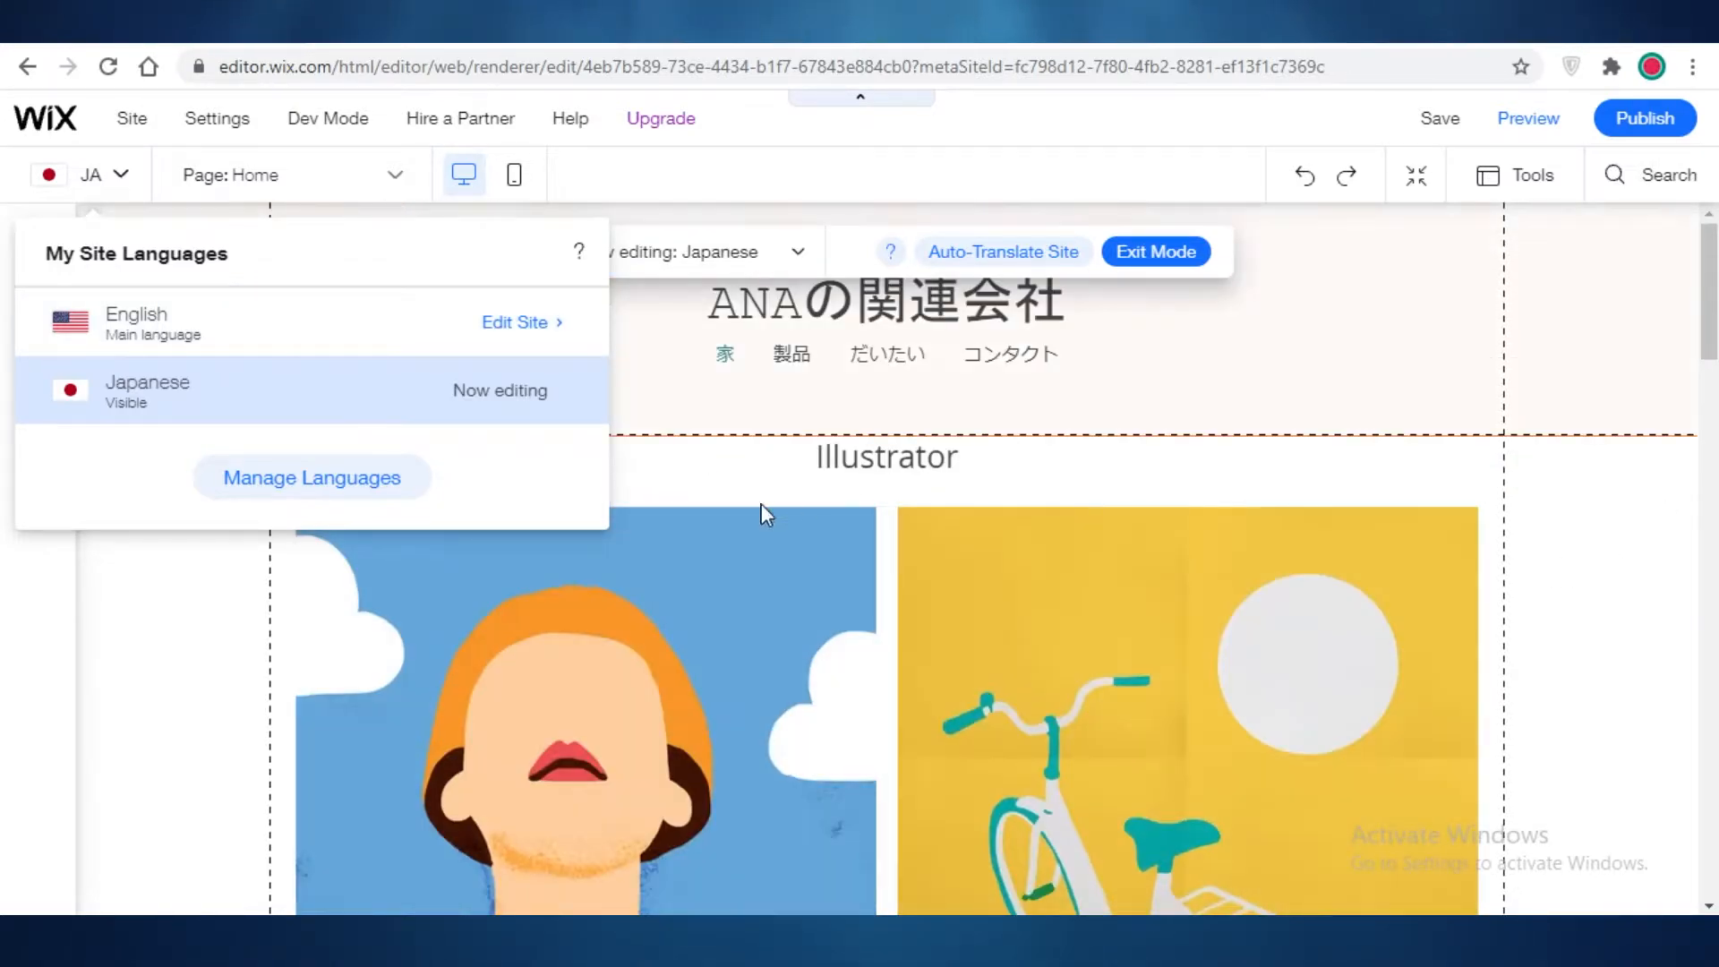
scroll(948, 530, "down", 5)
scroll(895, 474, "up", 5)
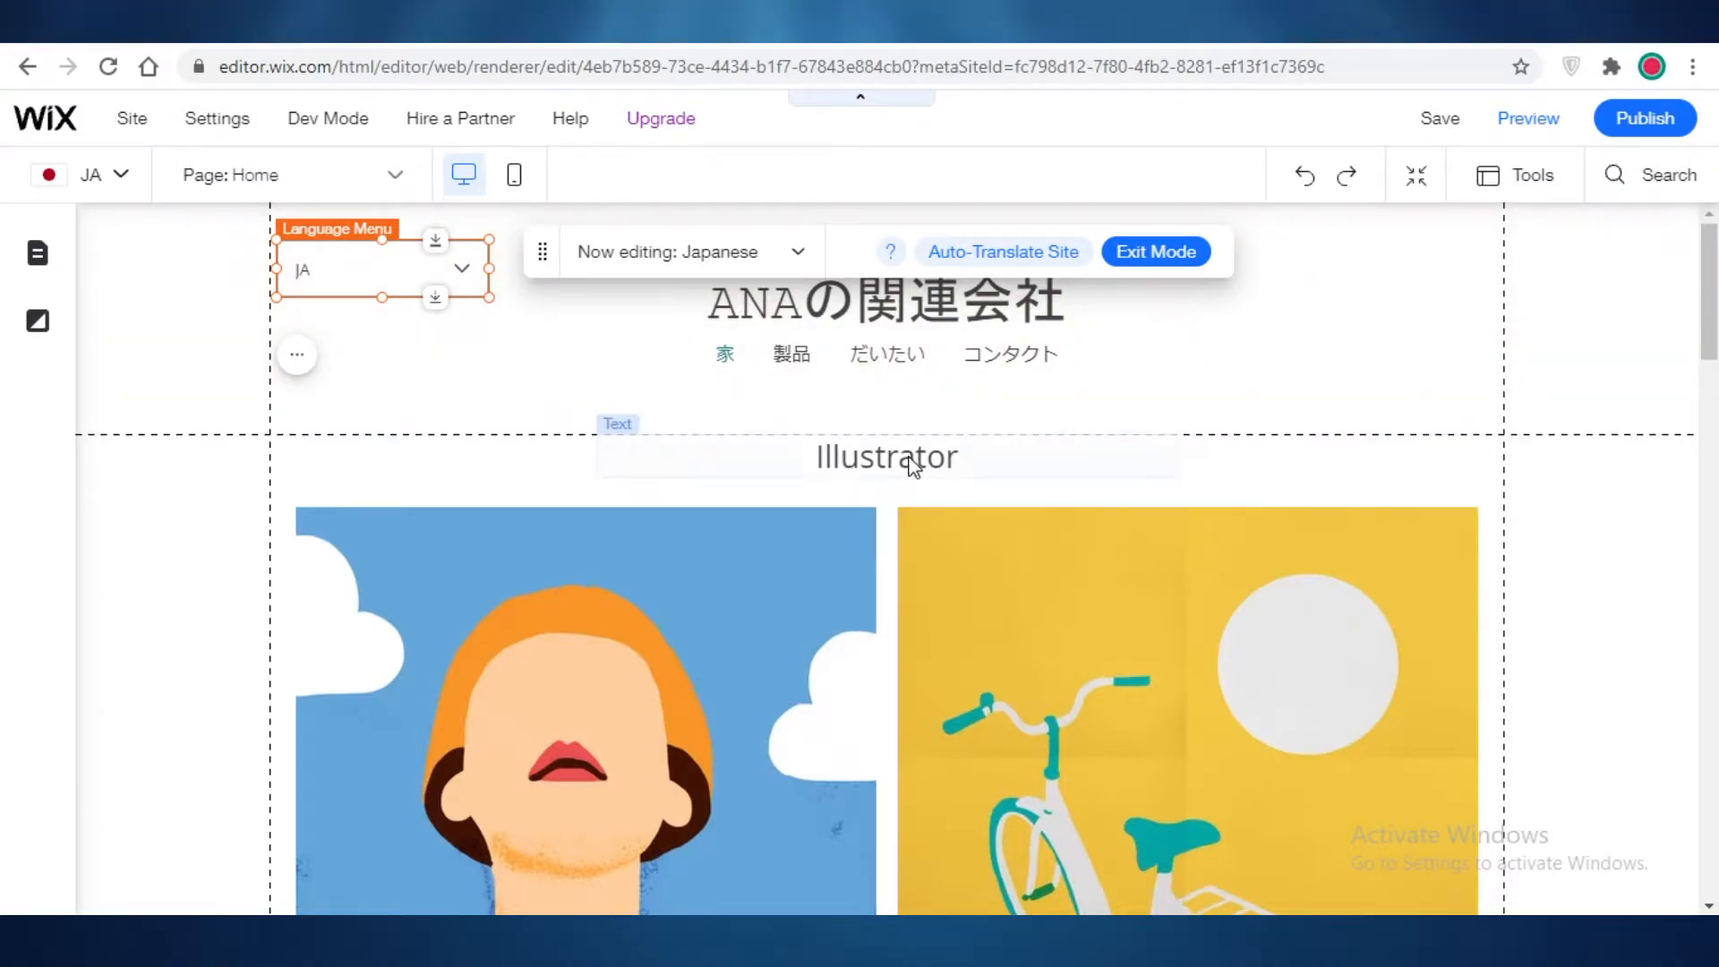
scroll(928, 465, "down", 8)
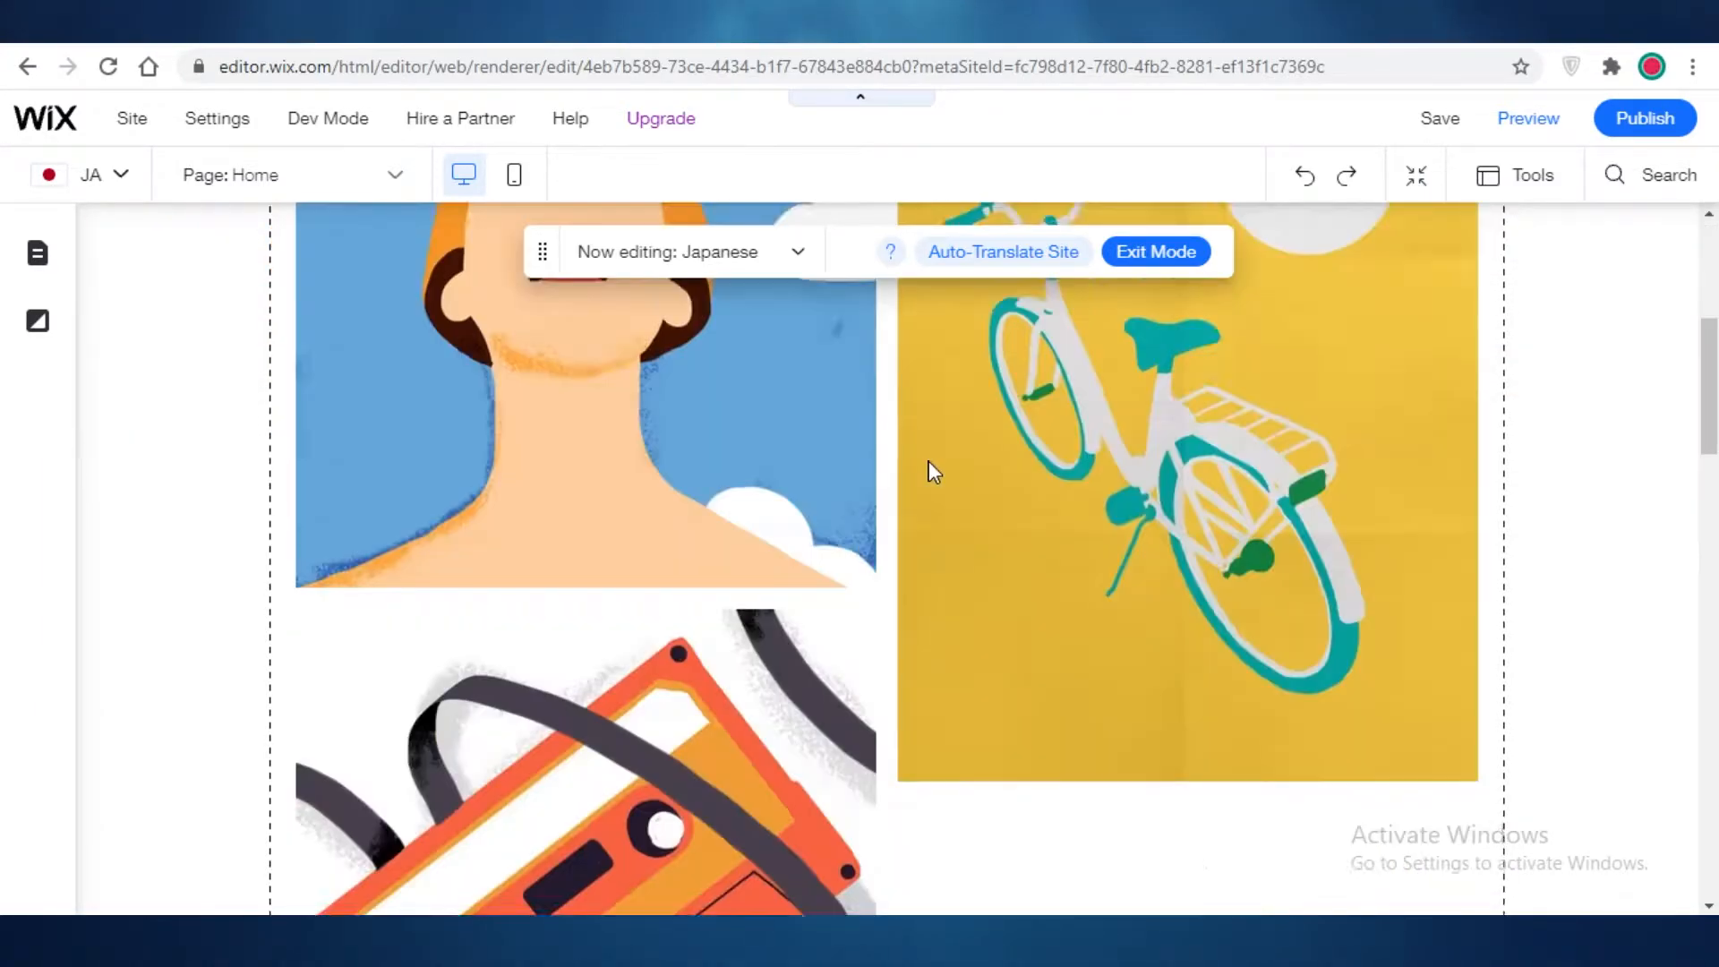
scroll(895, 488, "down", 10)
scroll(805, 502, "up", 16)
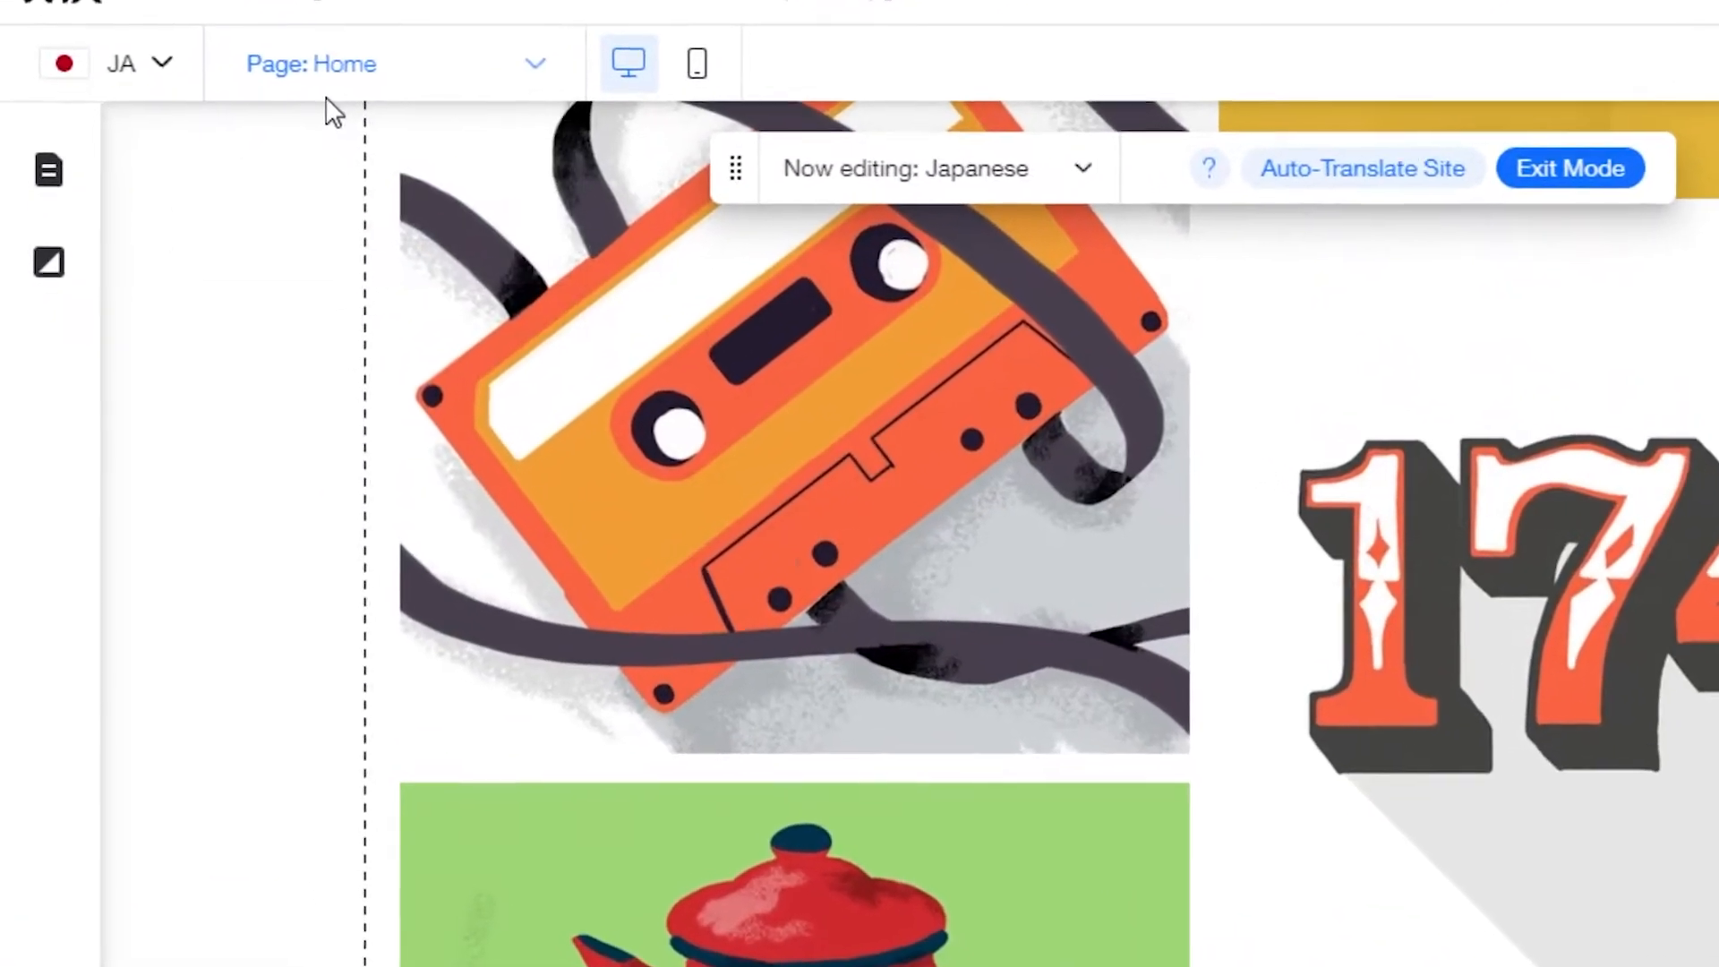
Step: Switch to the Products page and review its Japanese translation
left_click(335, 73)
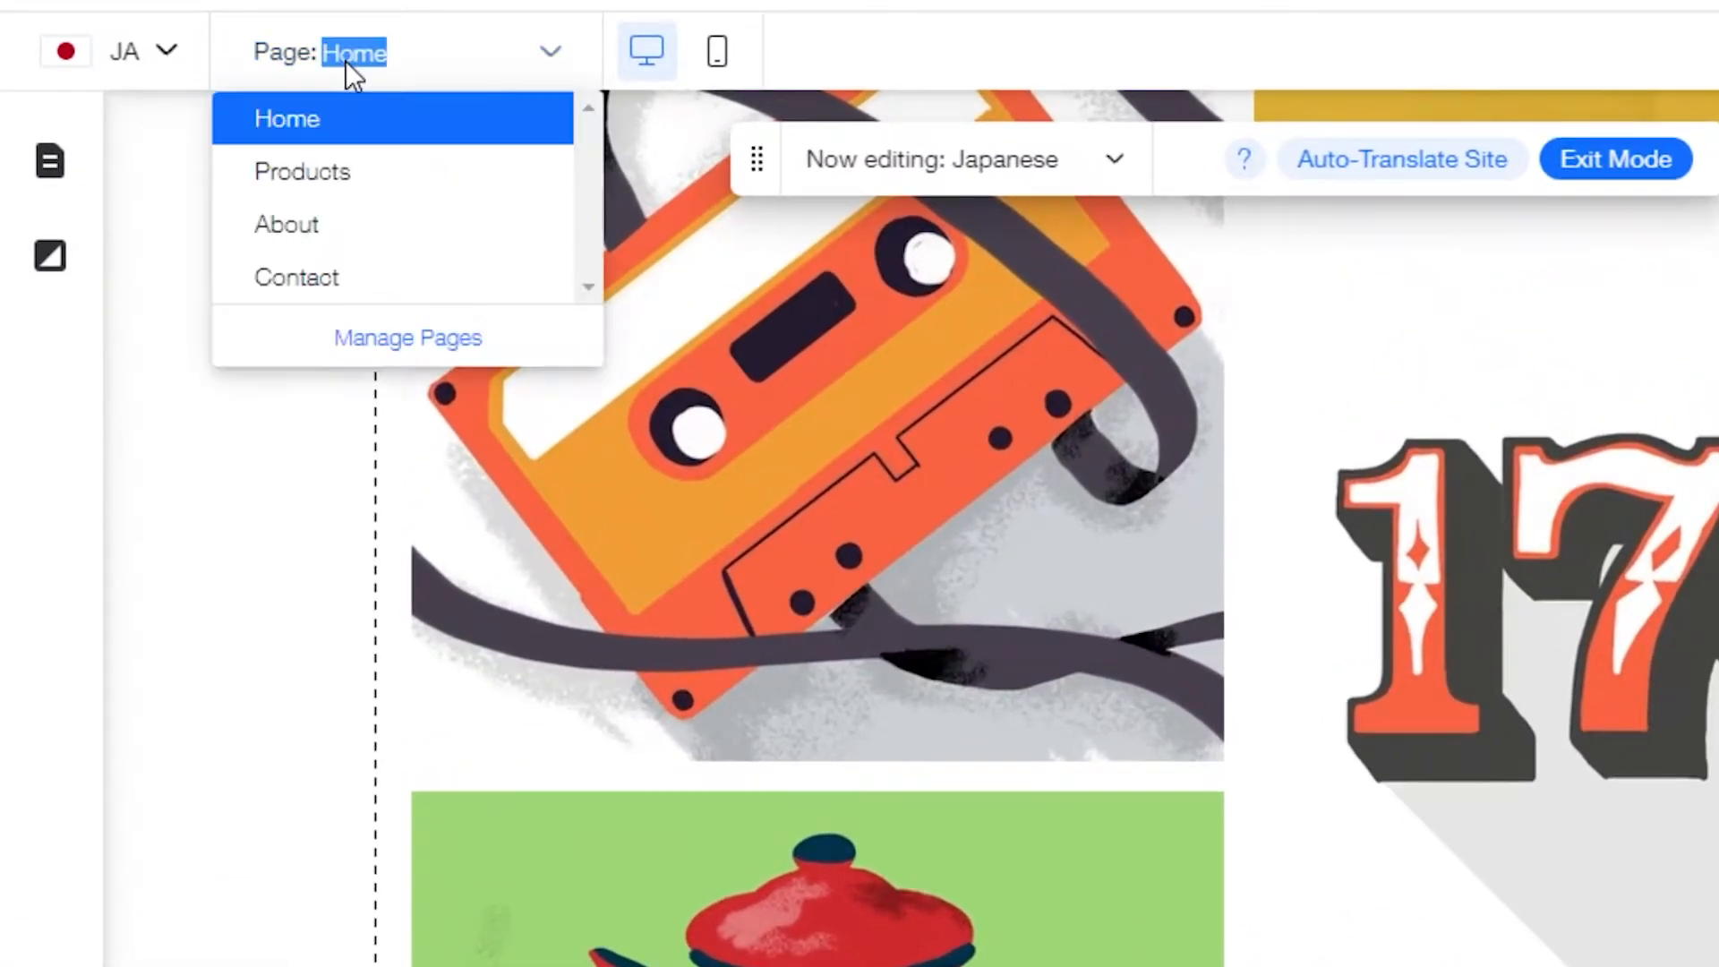
left_click(331, 180)
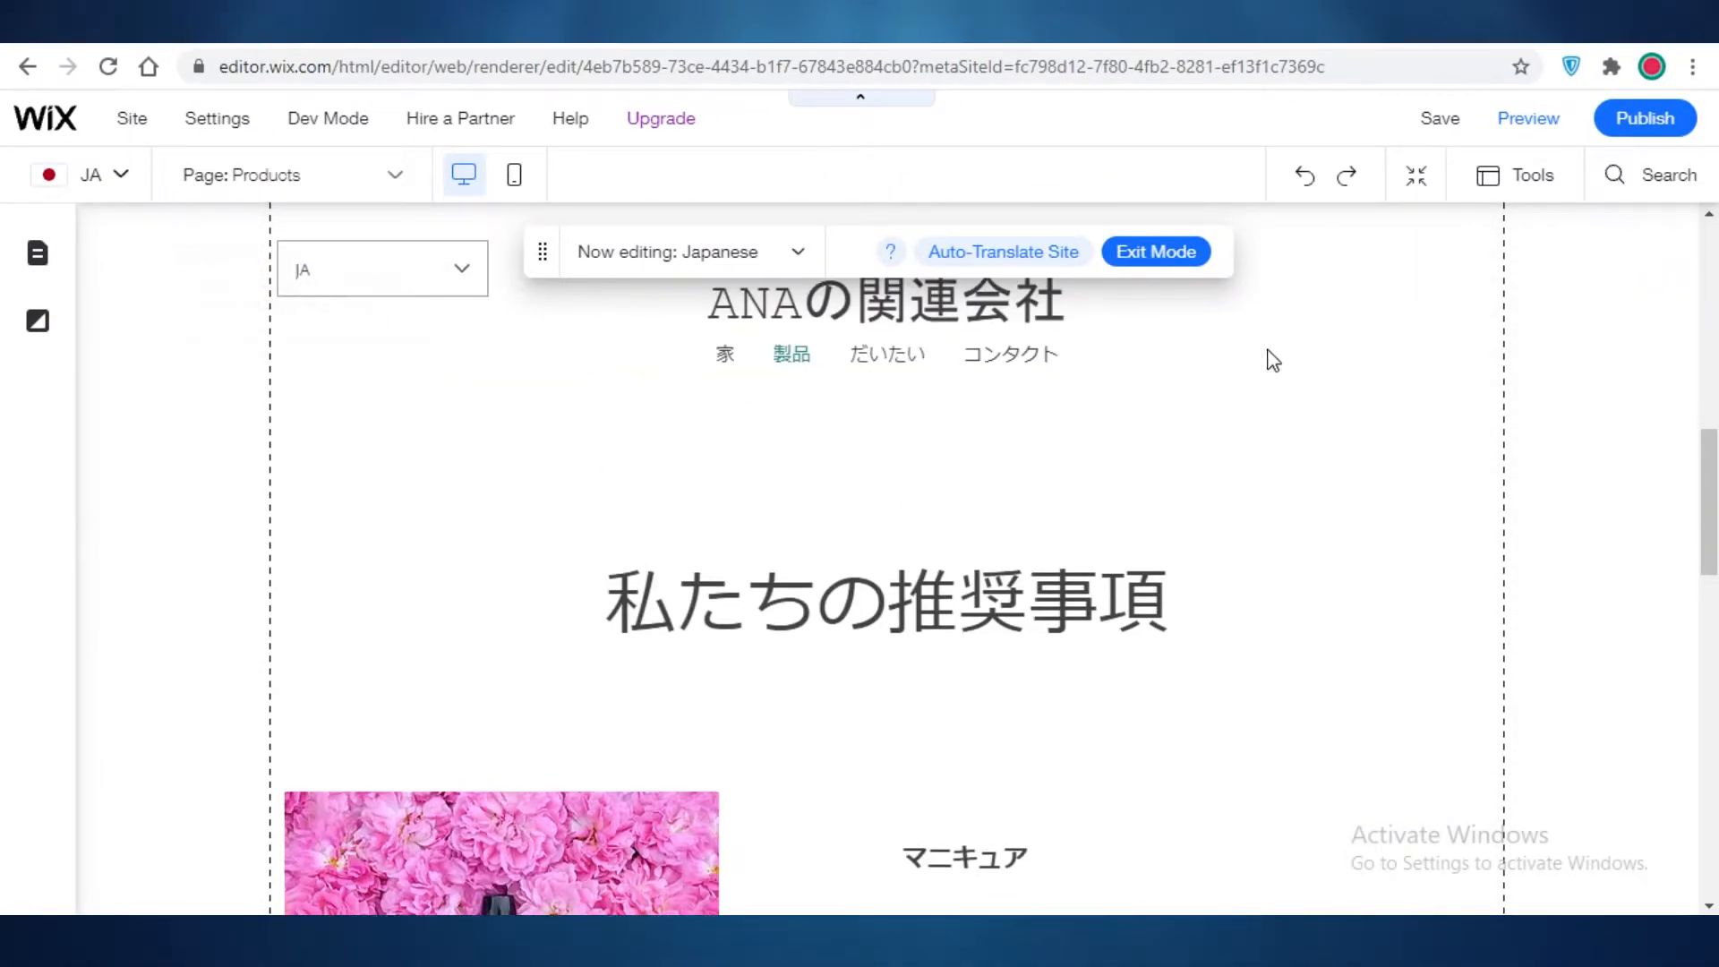
scroll(1244, 403, "down", 6)
scroll(1208, 450, "down", 10)
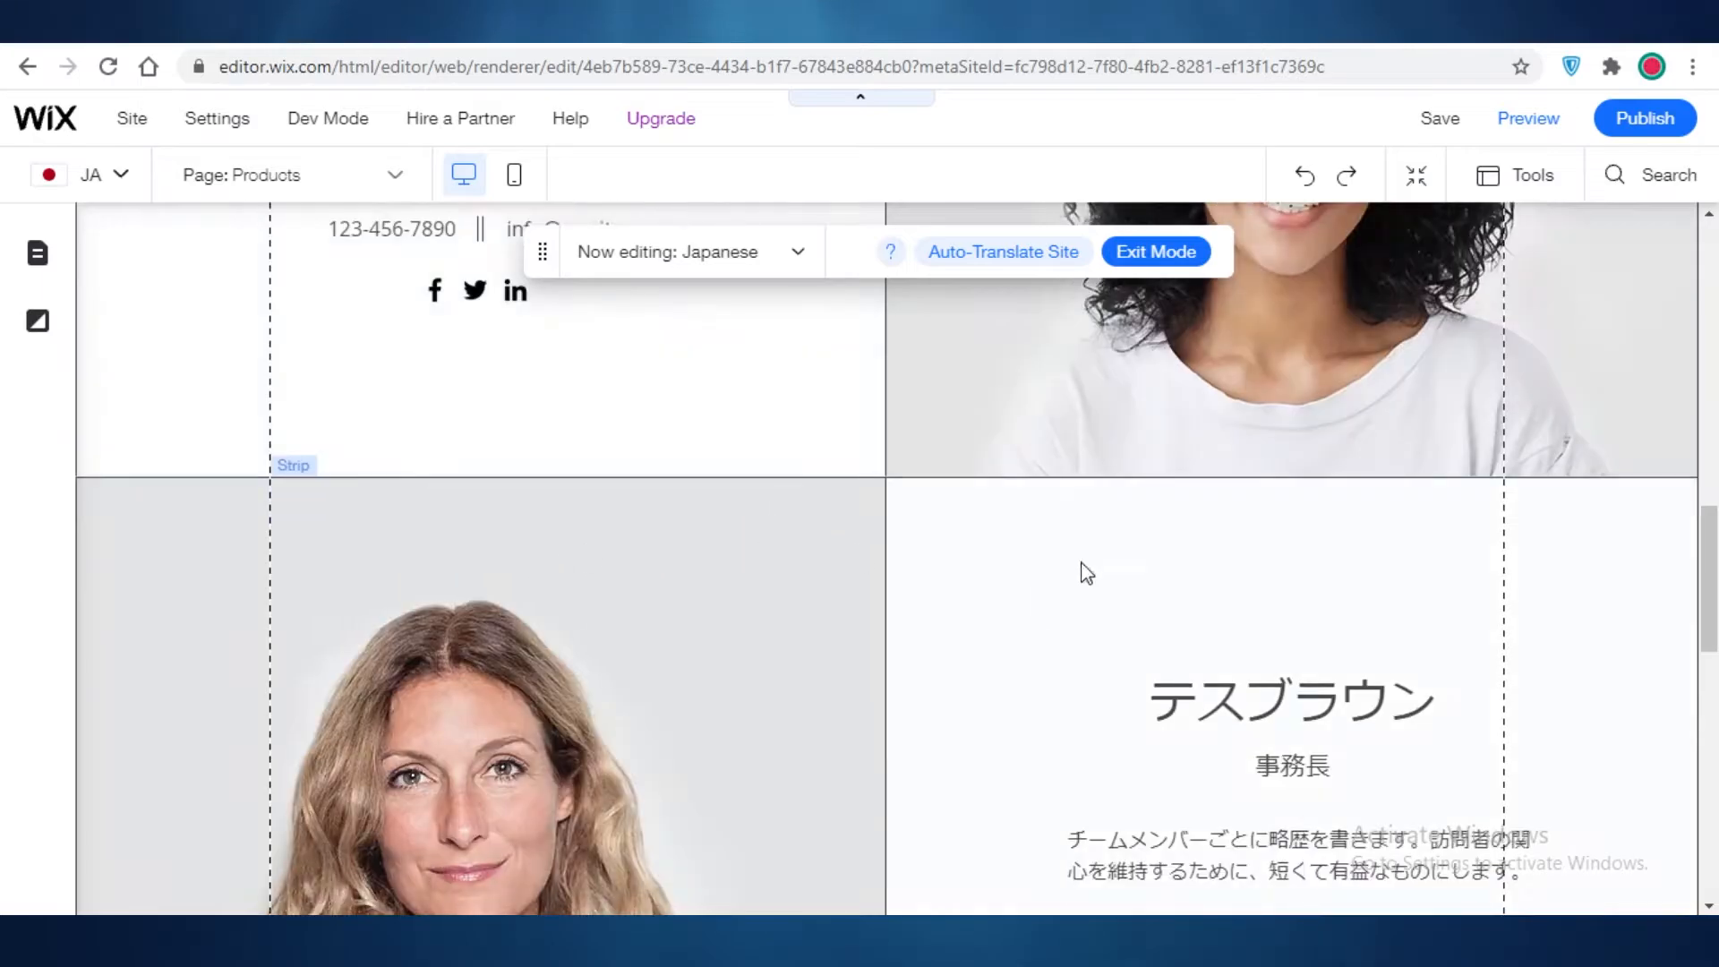
scroll(1292, 605, "up", 15)
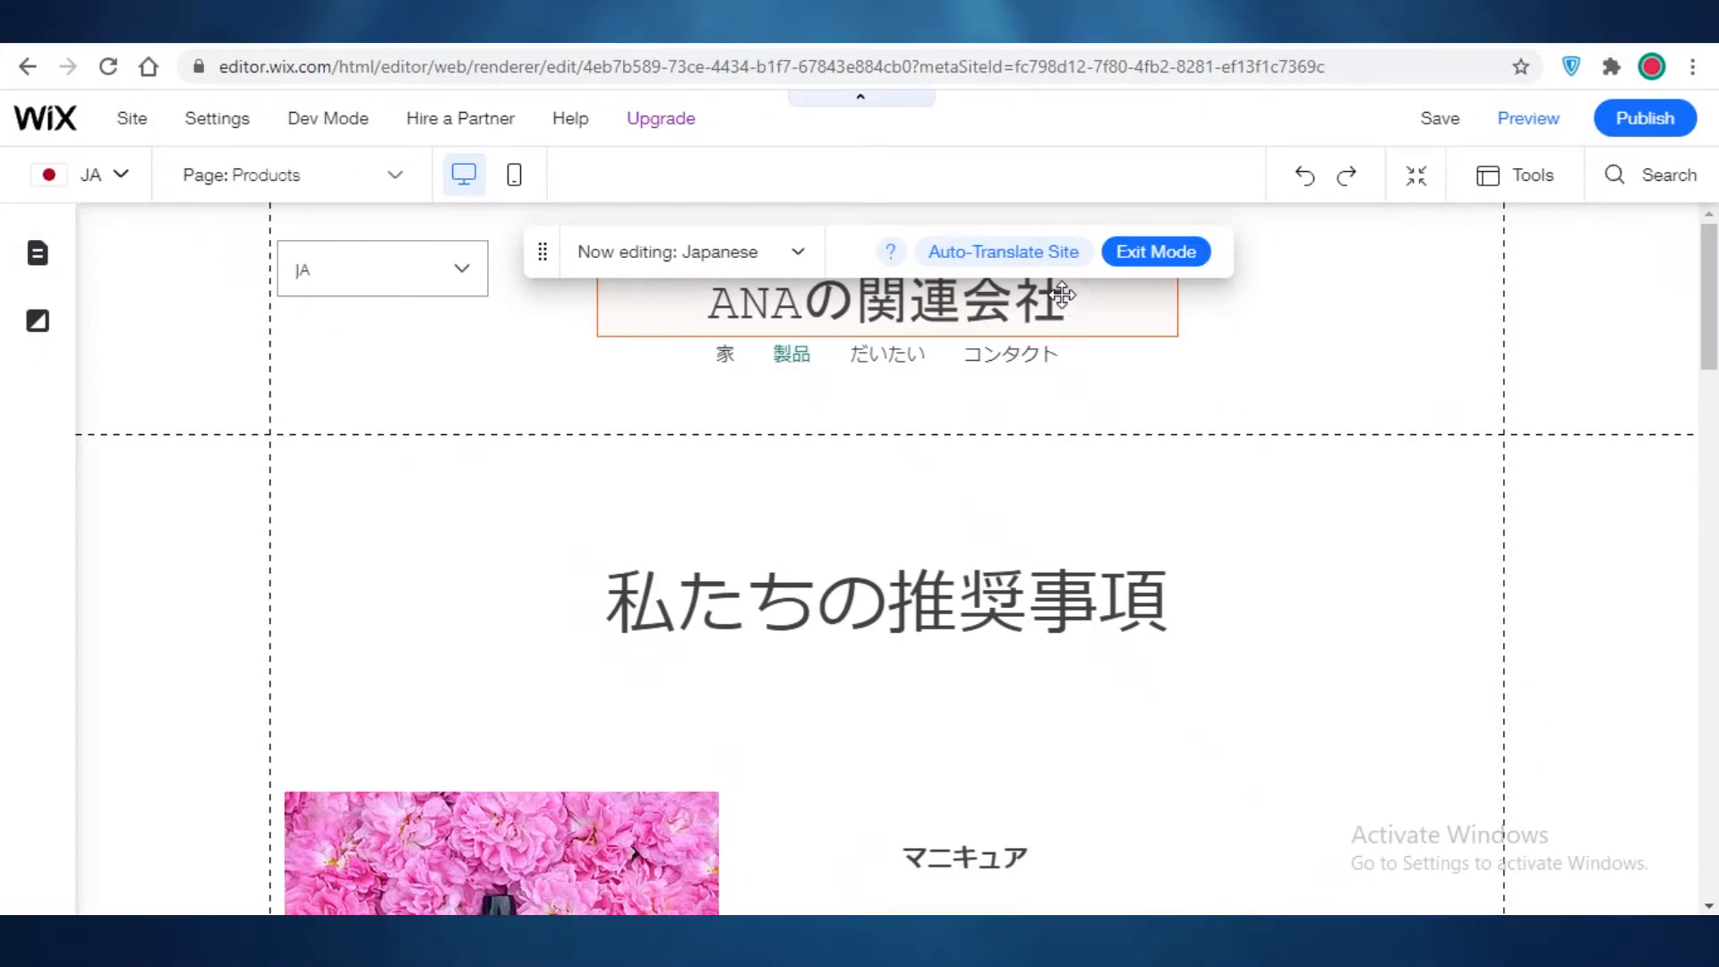
Step: Select the translated site title in the Products page header to show its translation options
left_click_drag(1062, 294, 895, 338)
left_click(1206, 366)
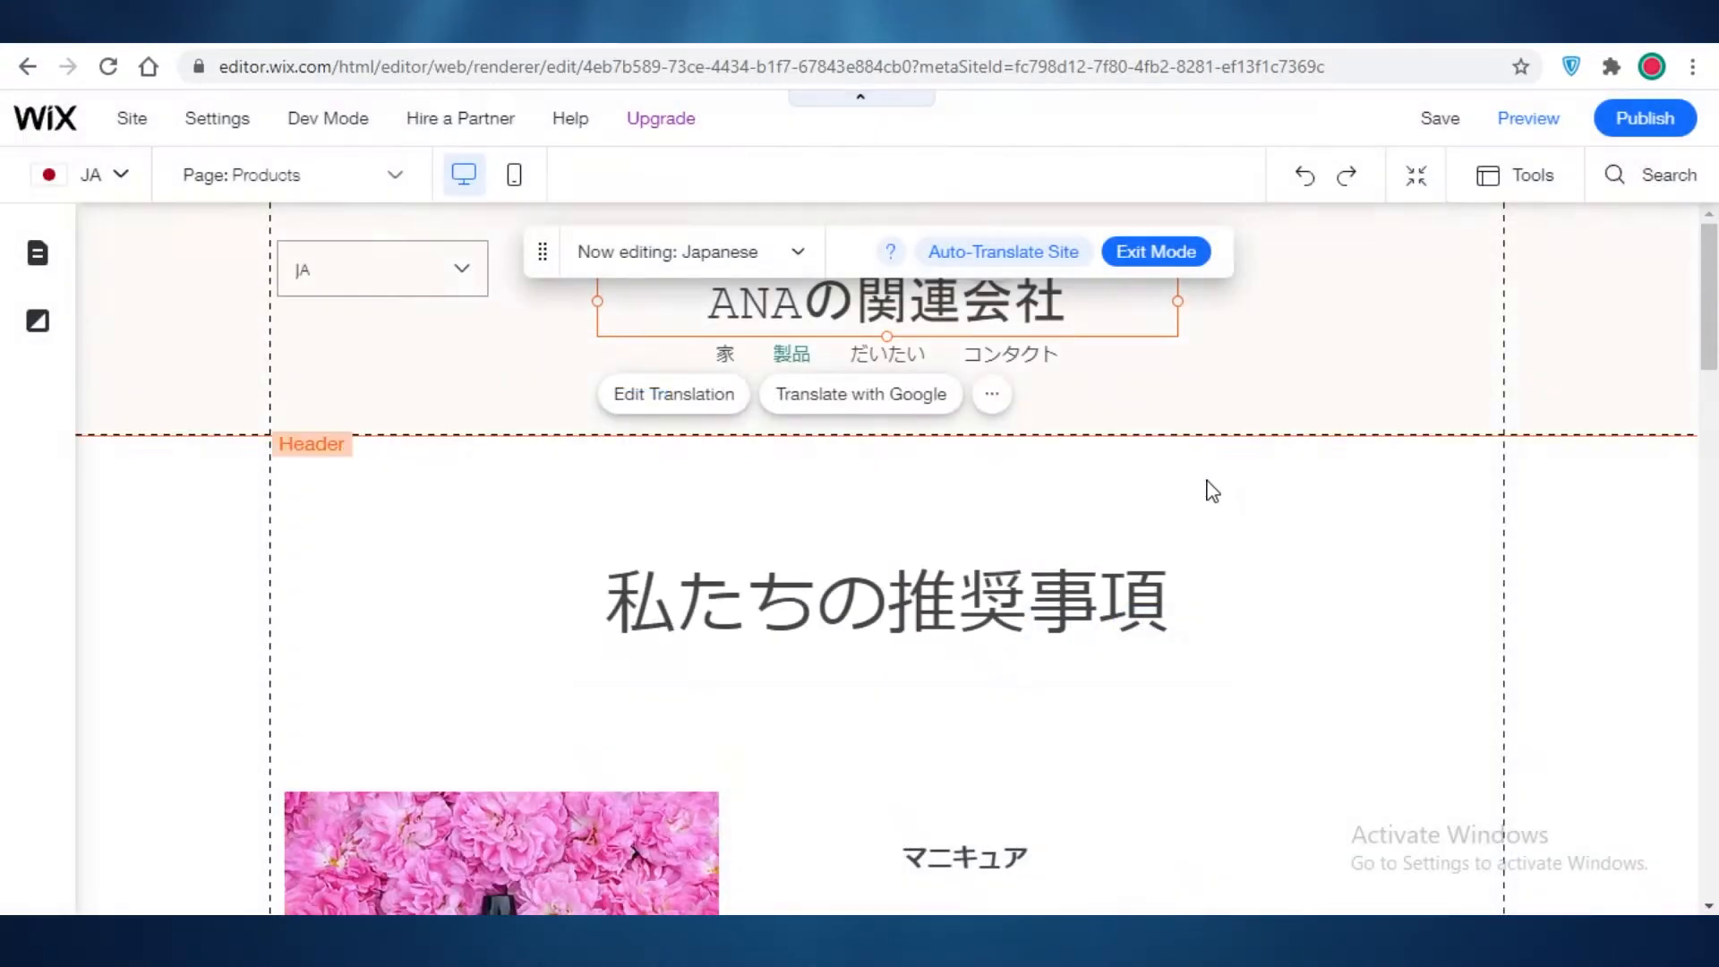
Step: Return to the main English version of the site and open the Multilingual Dashboard to manage its languages
left_click(395, 176)
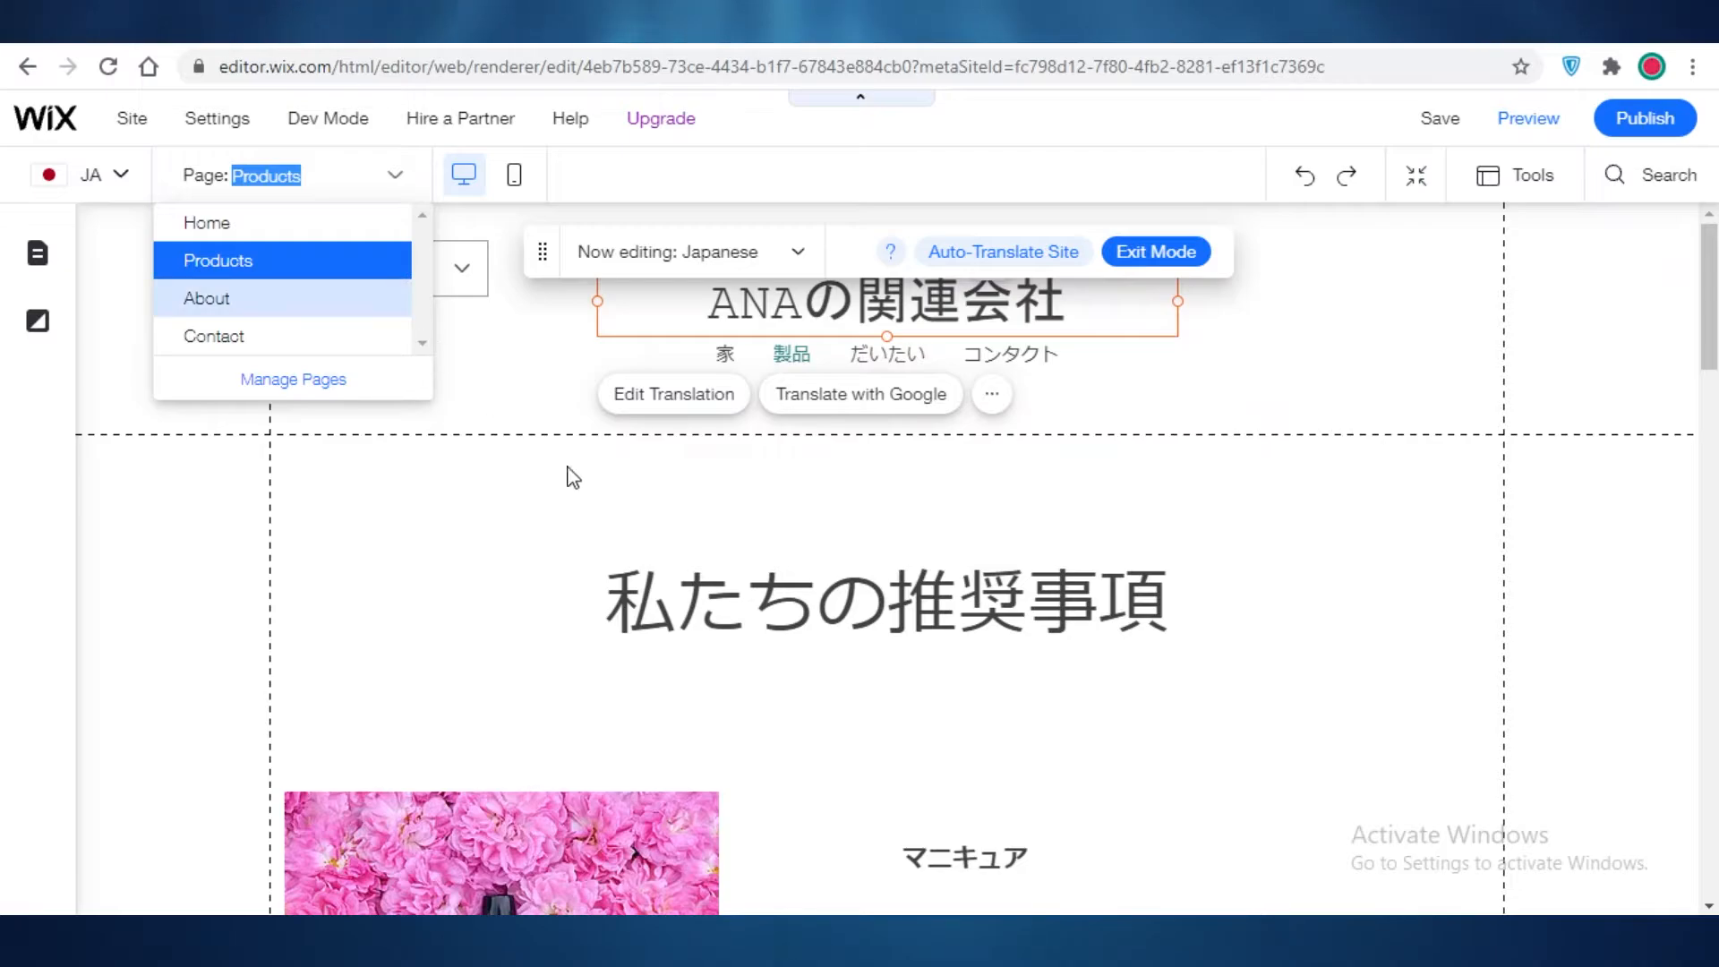
left_click(136, 183)
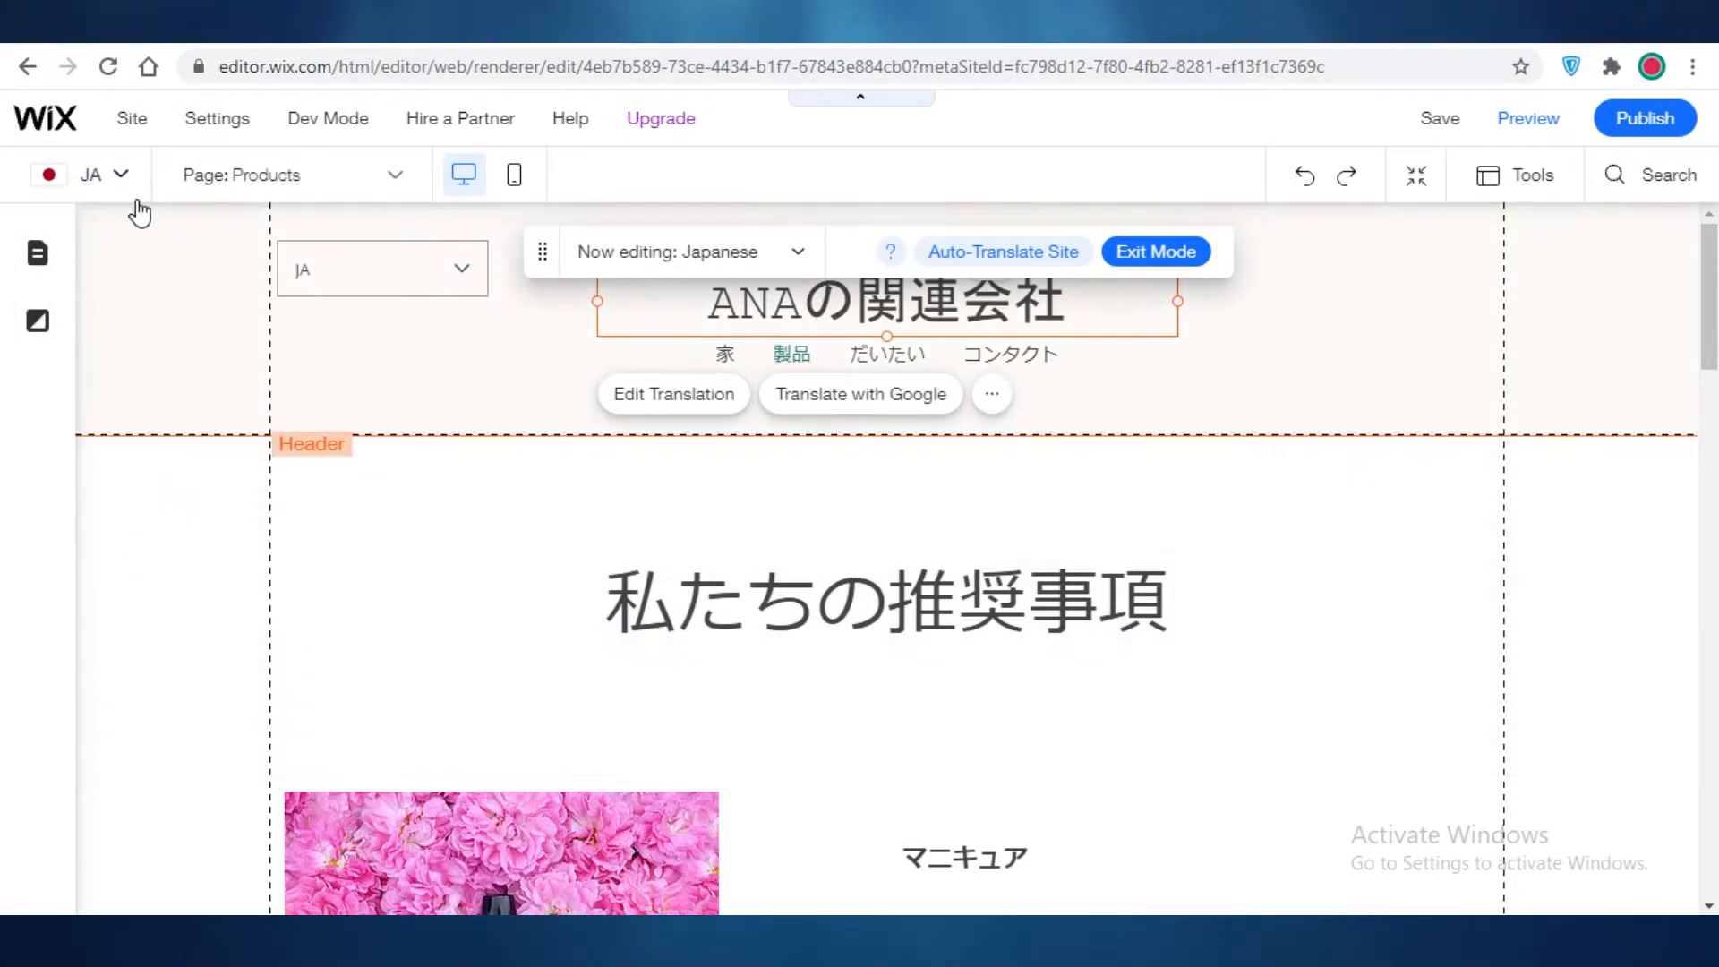
left_click(121, 180)
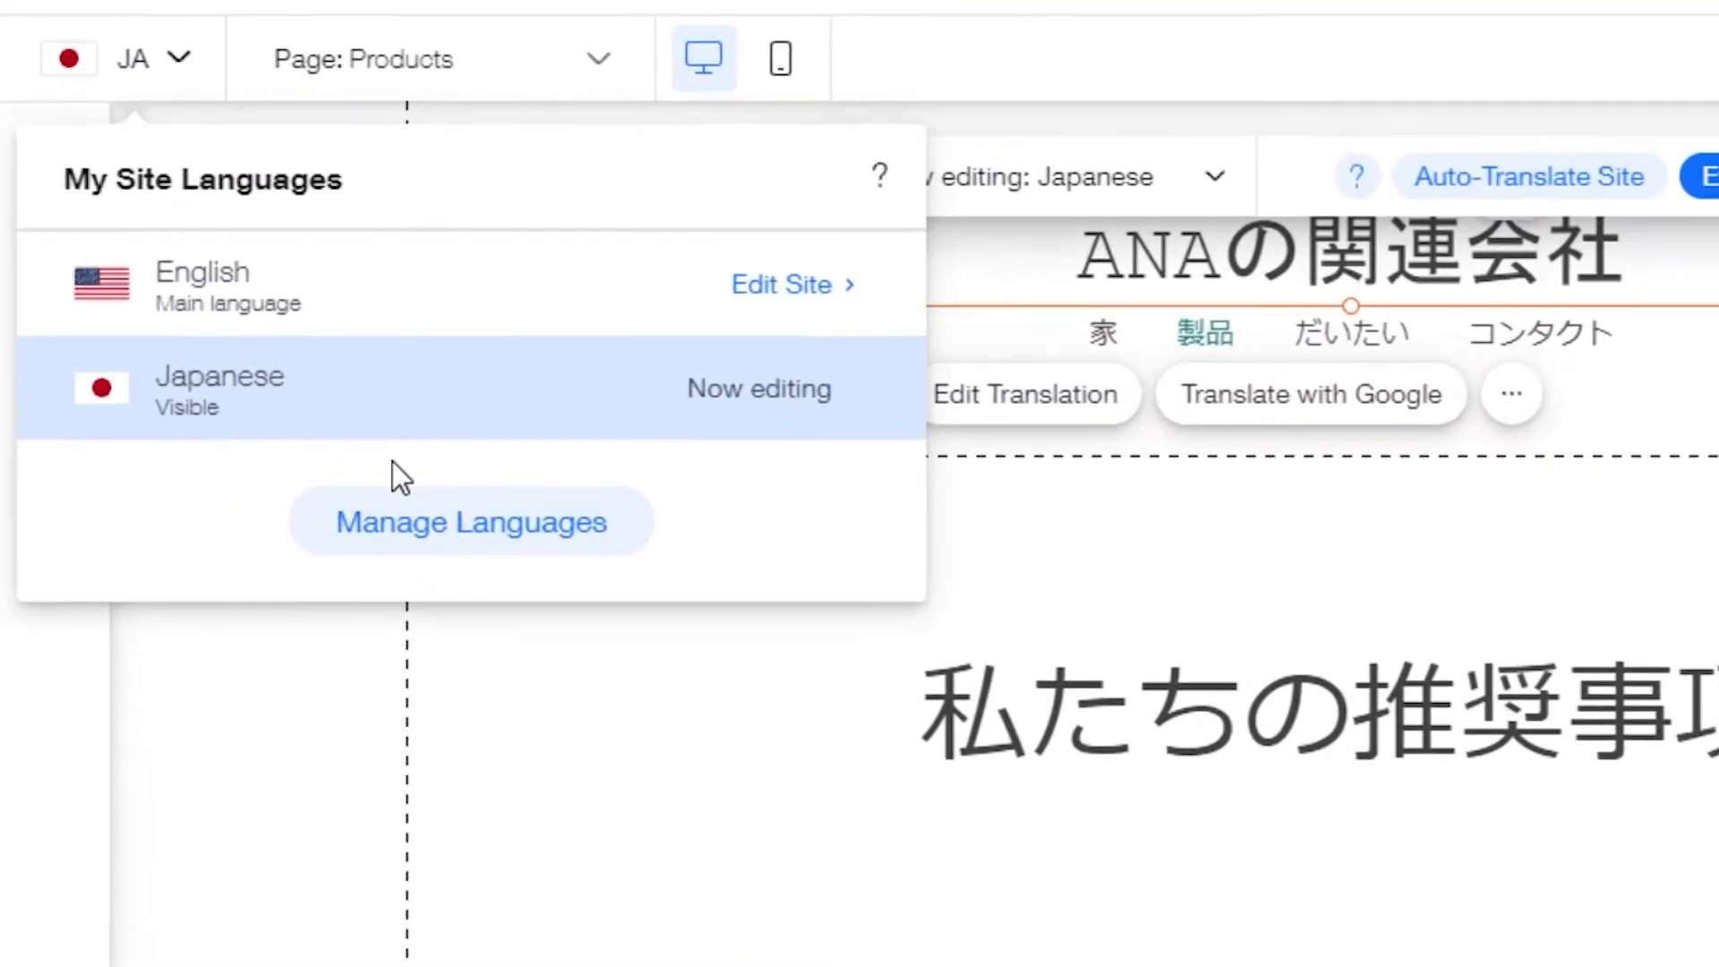
left_click(485, 536)
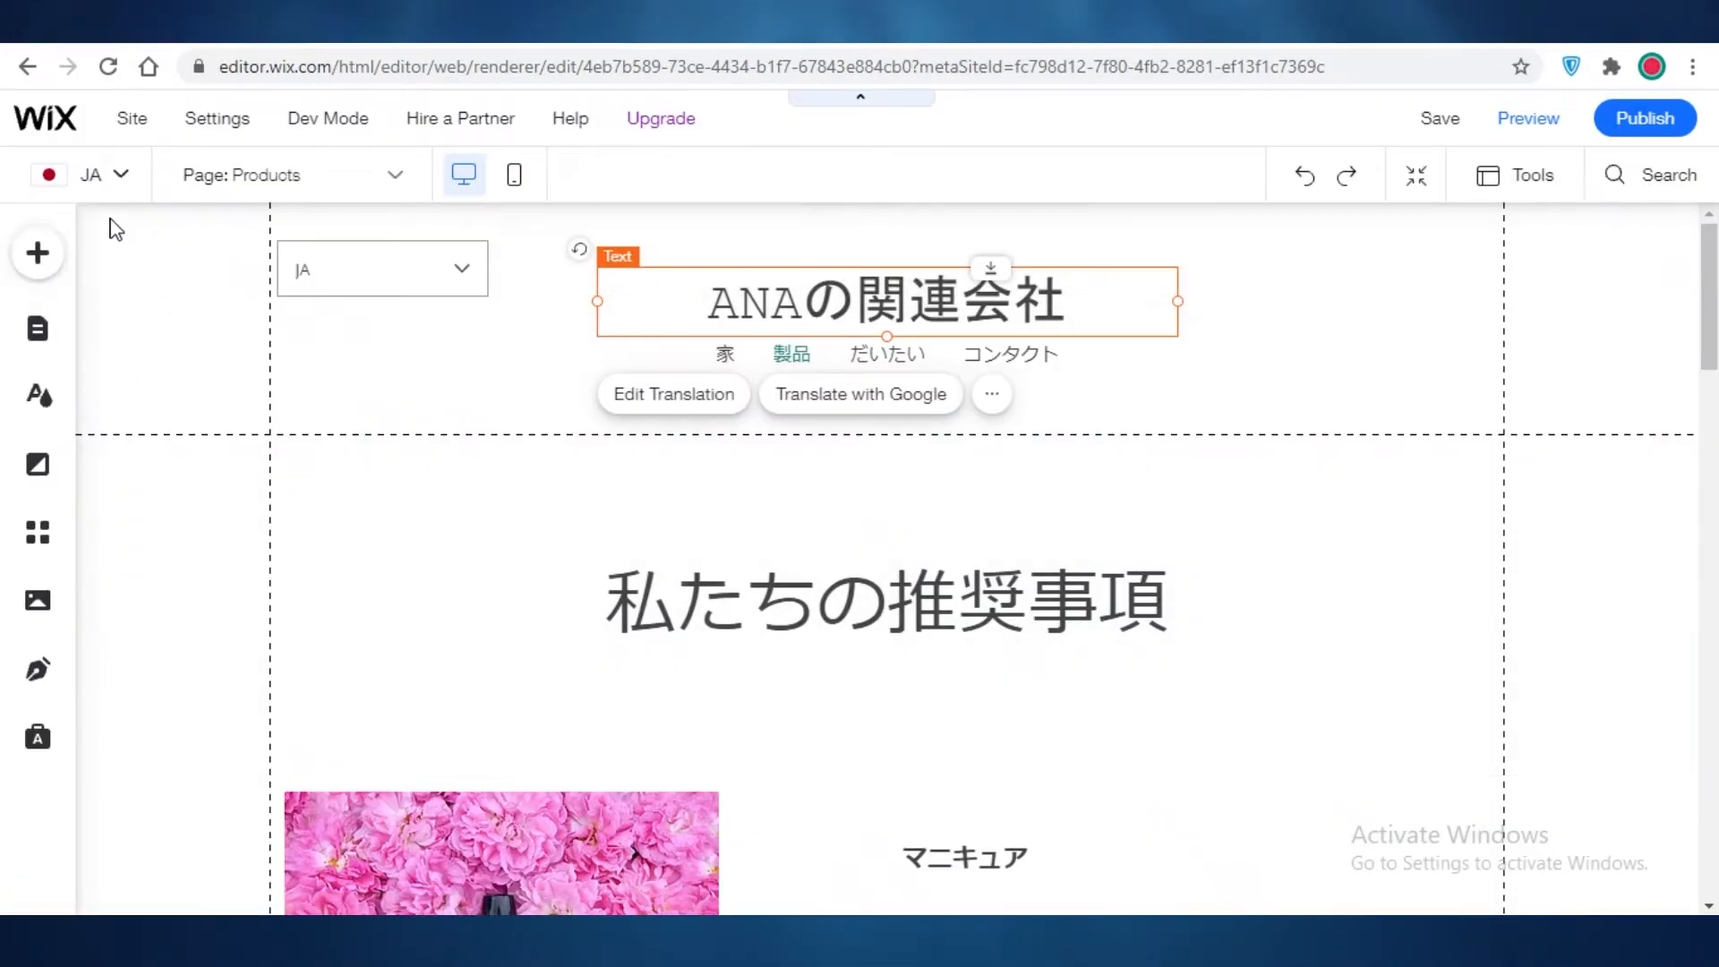
left_click(112, 179)
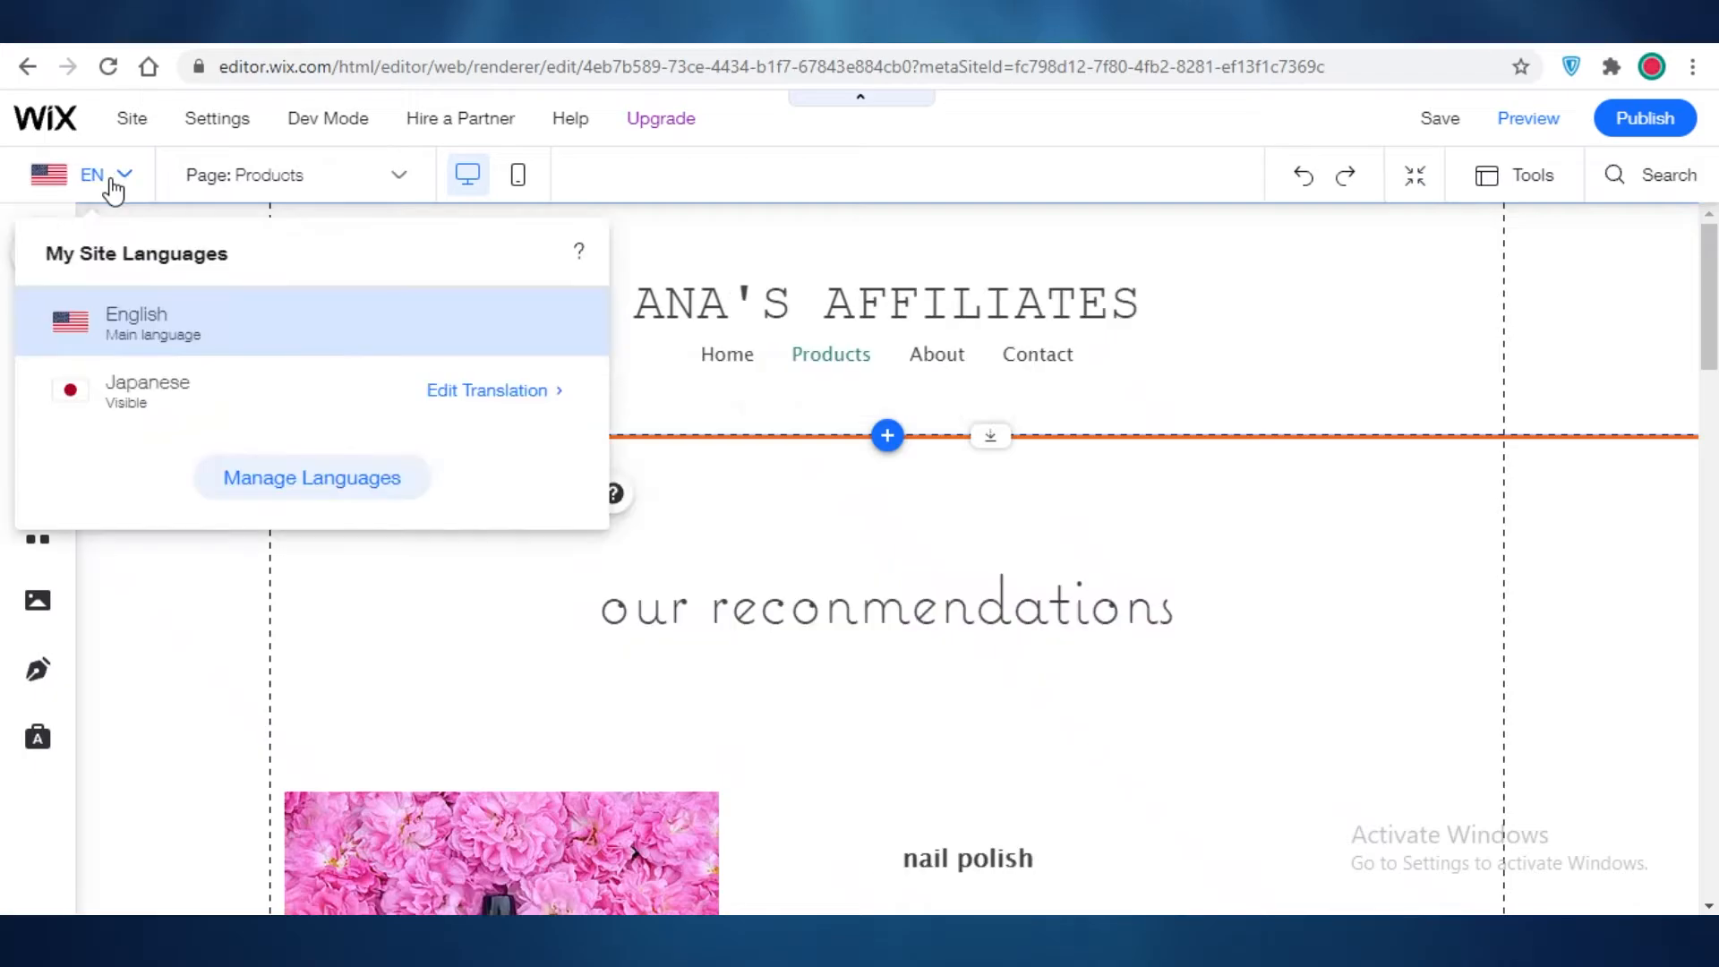
left_click(491, 392)
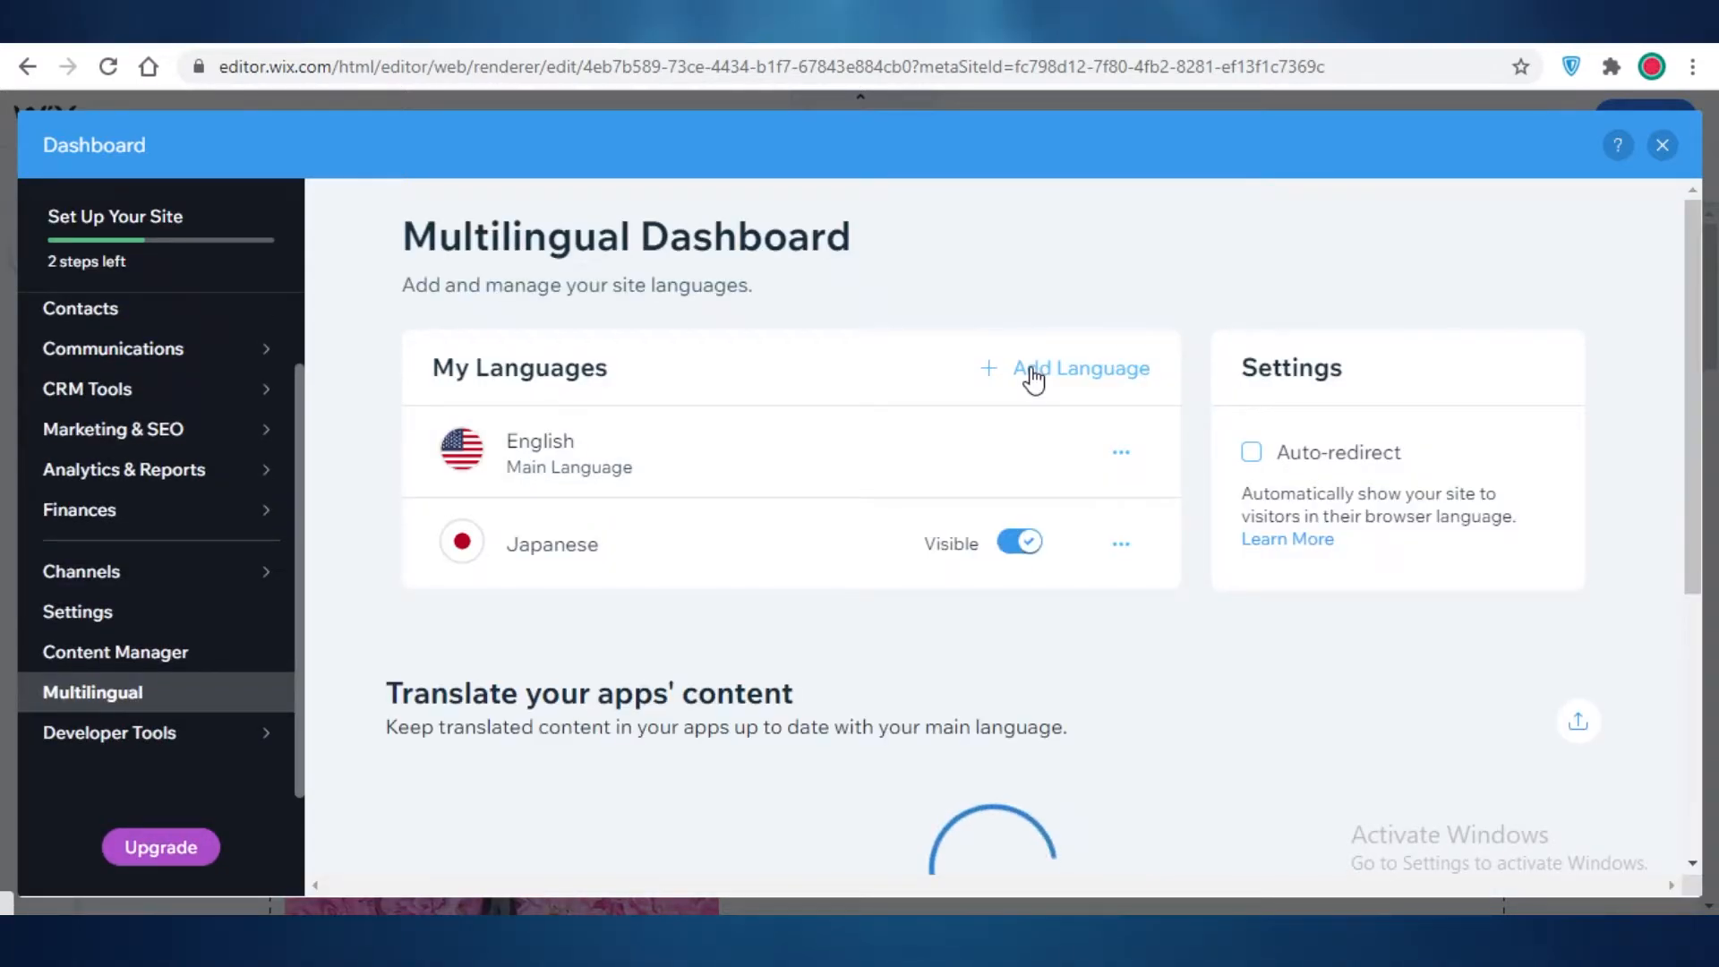
Step: Start adding a new site language, choosing Spanish with the Mexico flag
left_click(1034, 379)
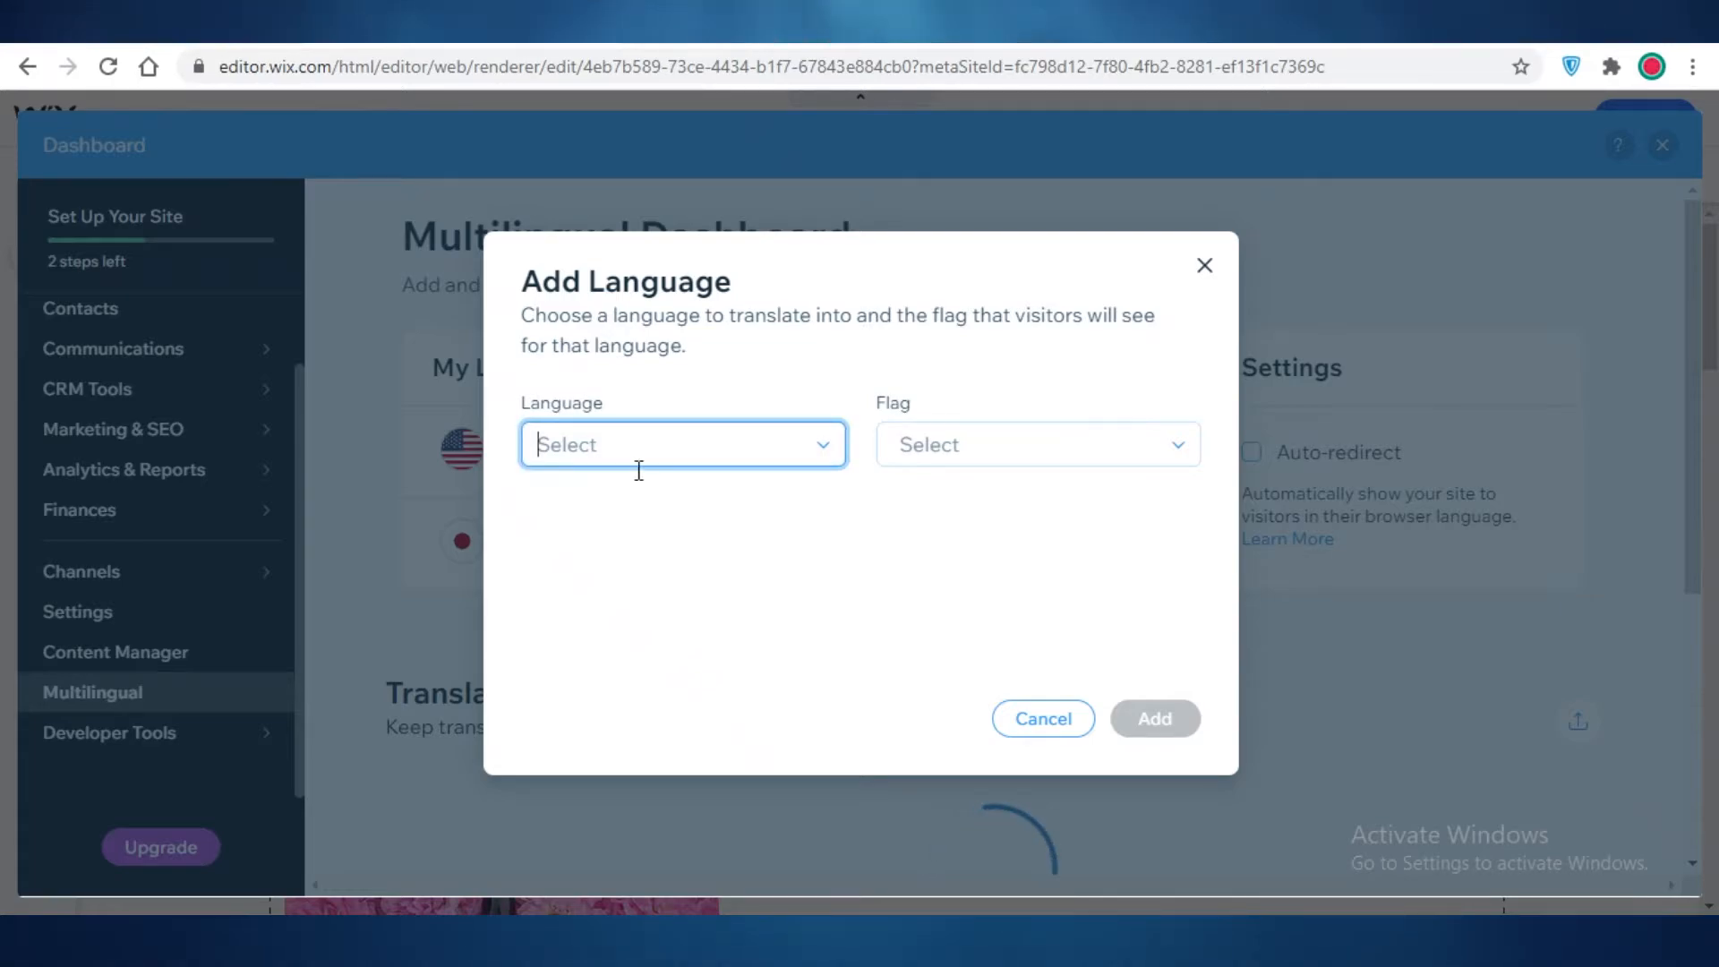
left_click(824, 449)
scroll(832, 528, "down", 5)
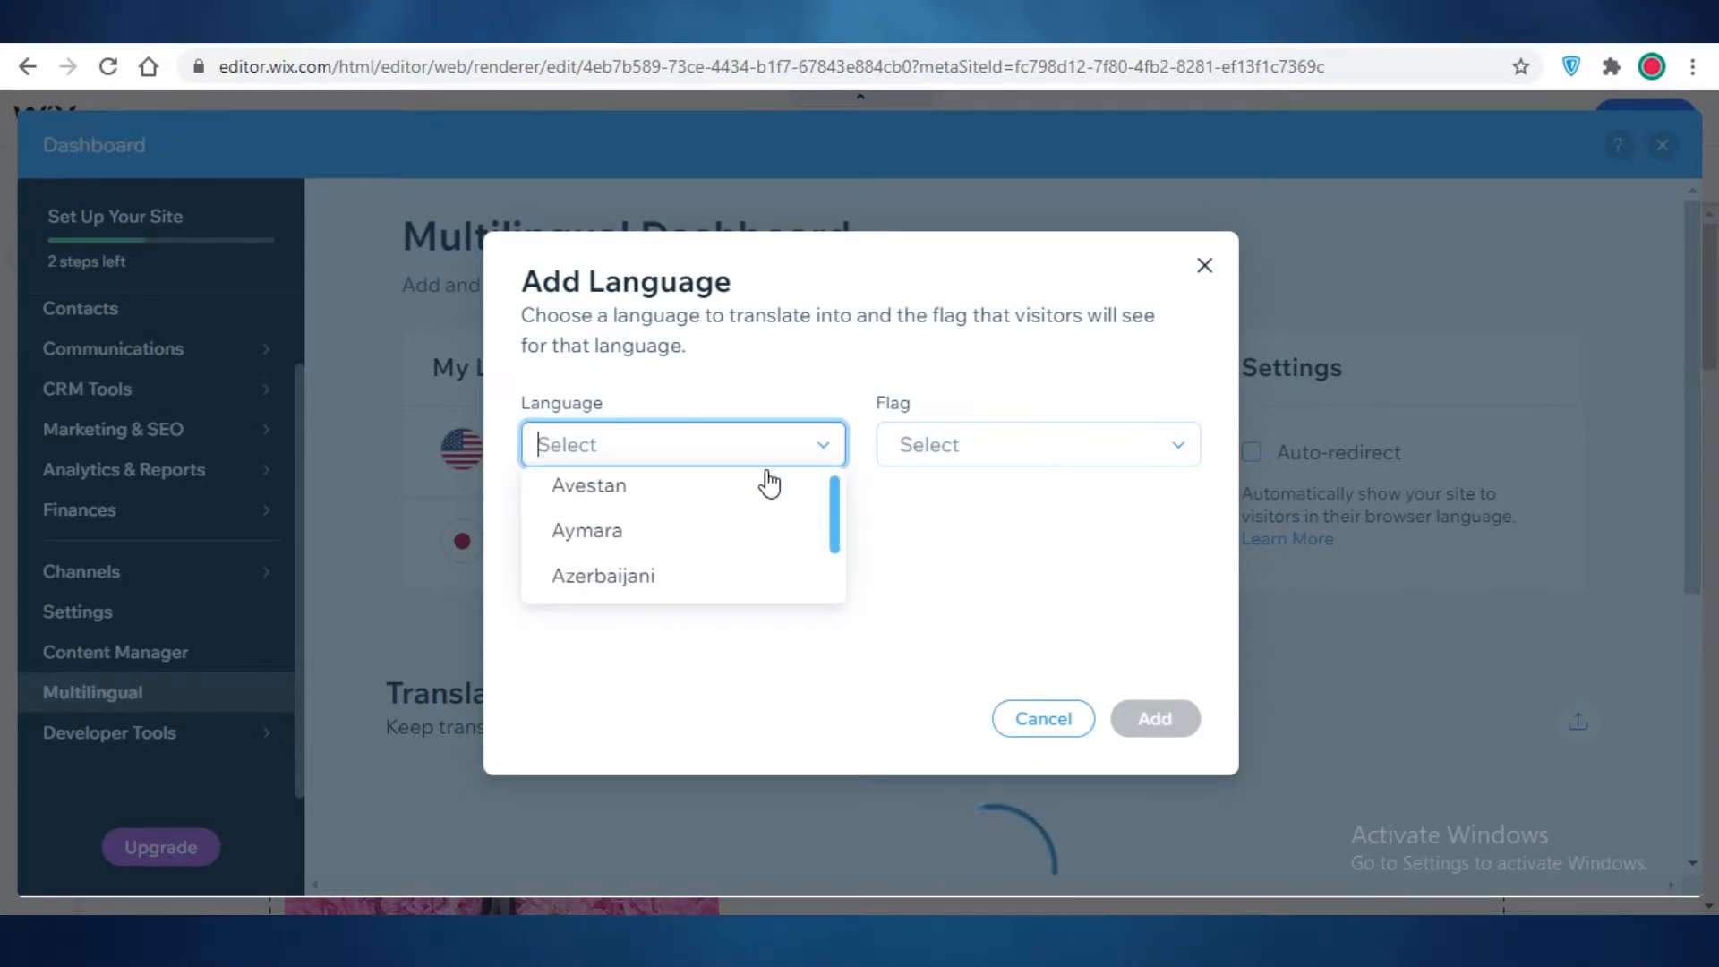
type("s")
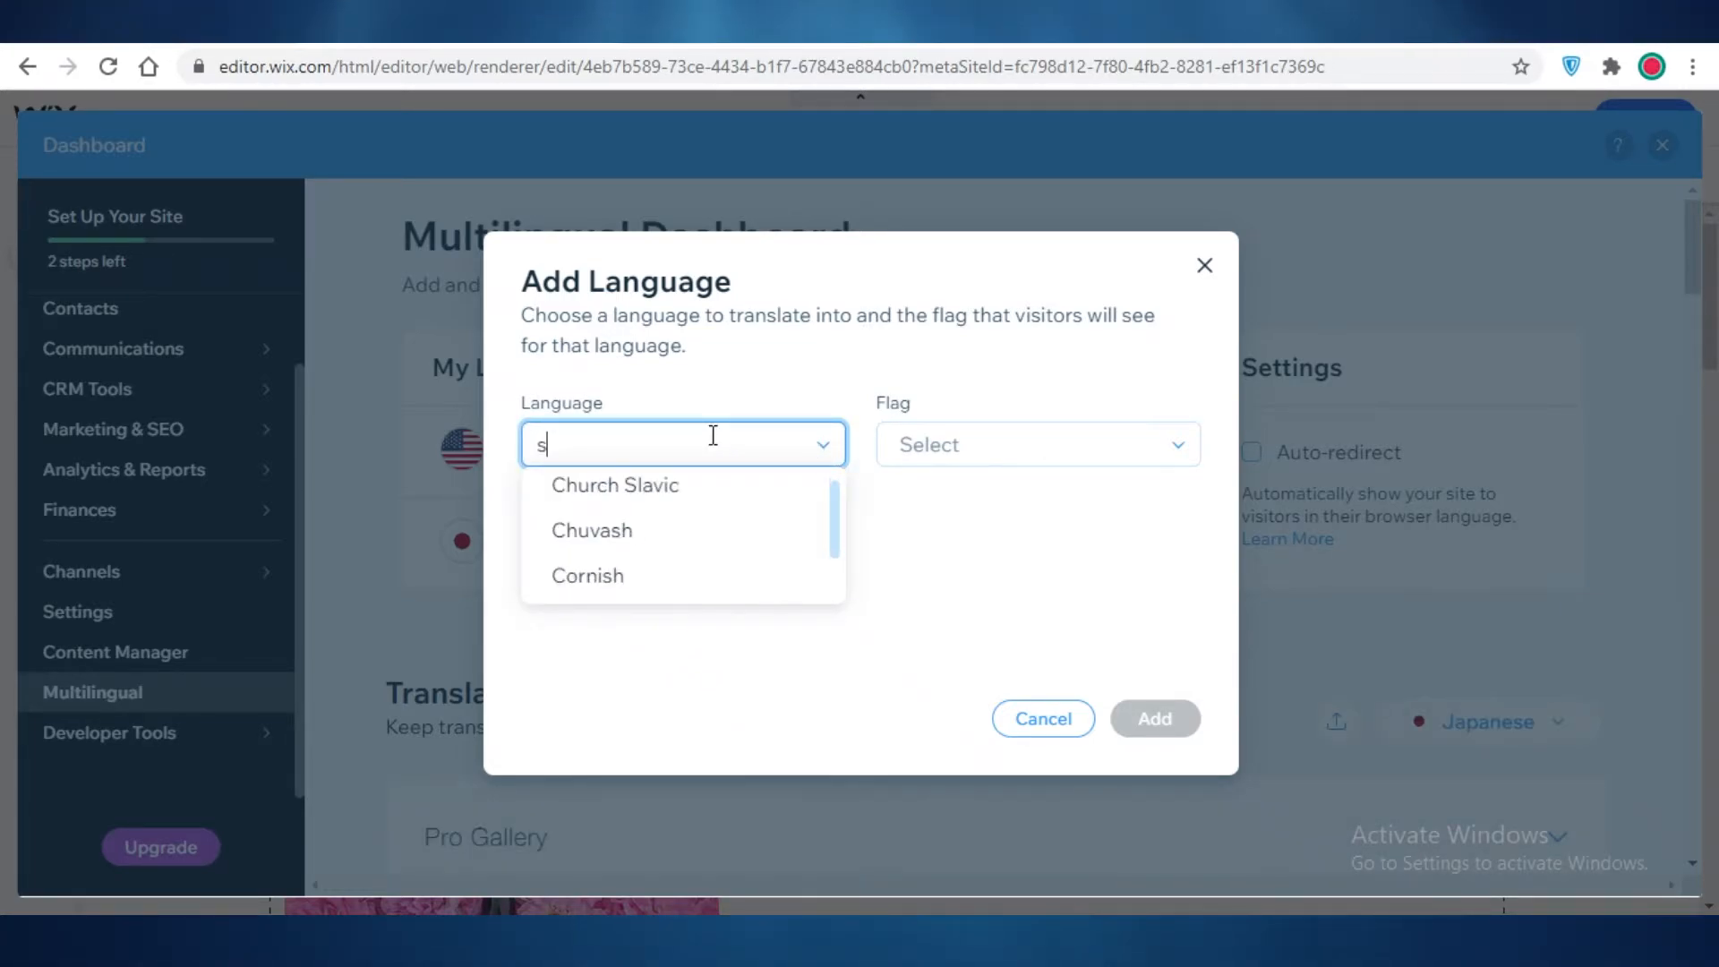
left_click(1055, 447)
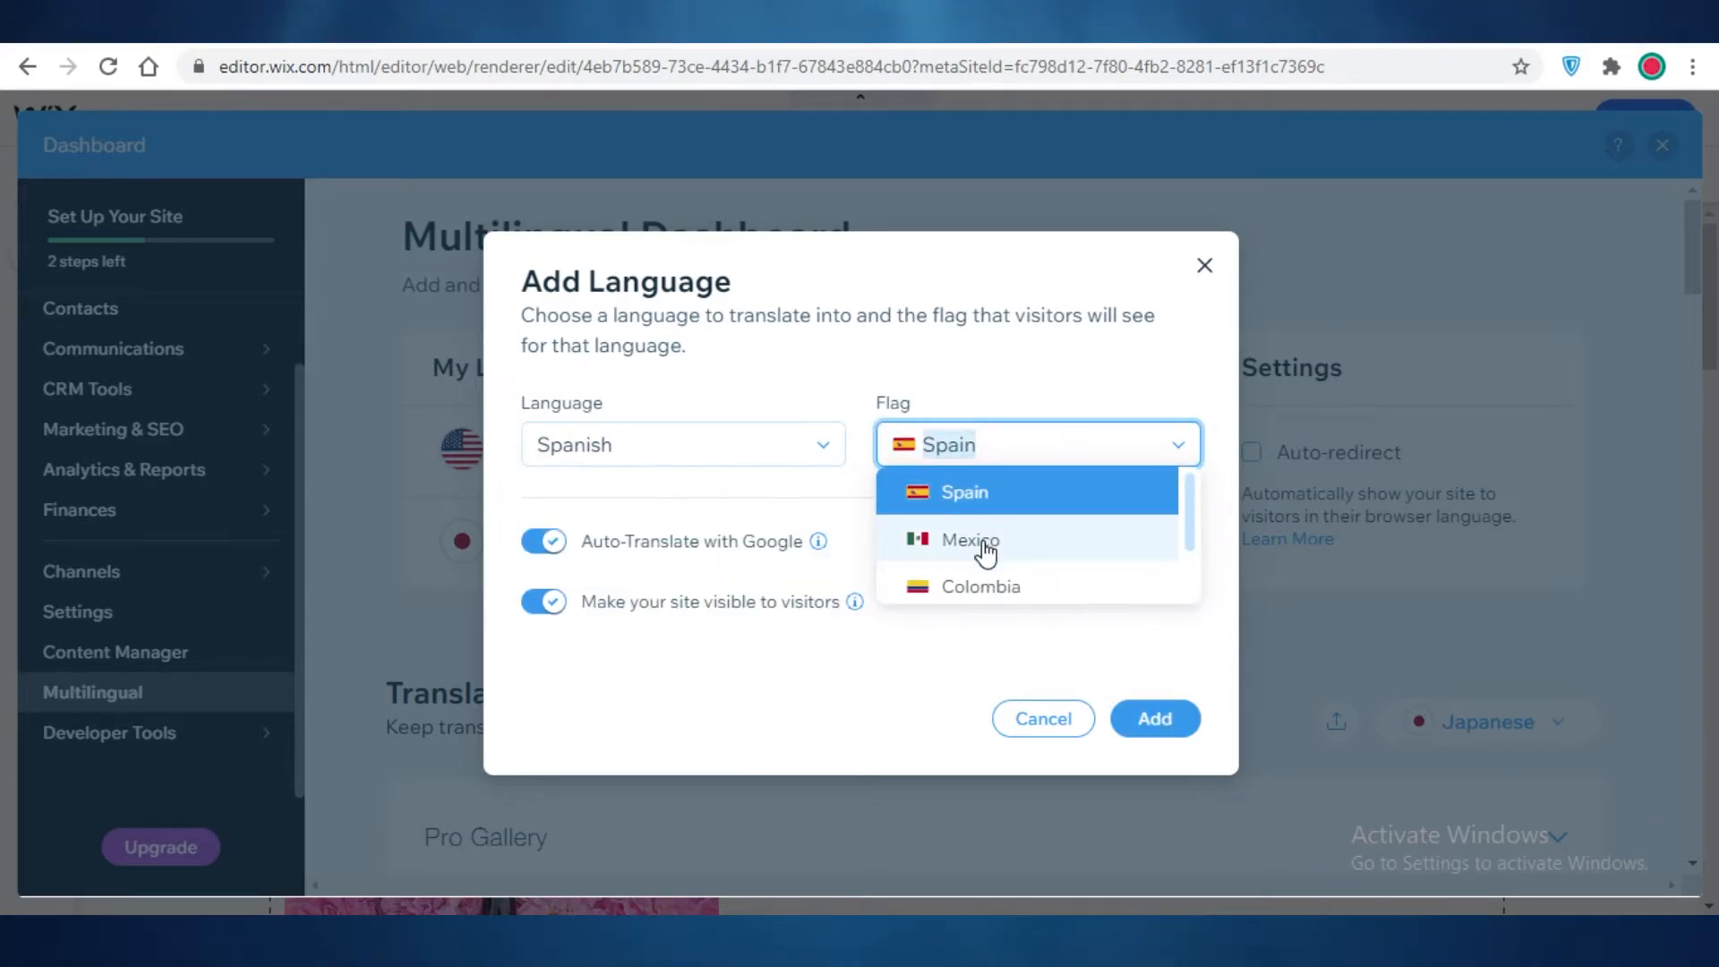
left_click(970, 540)
Step: Browse the country flags offered for Spanish, switching to Spain and back to Mexico
left_click(1028, 445)
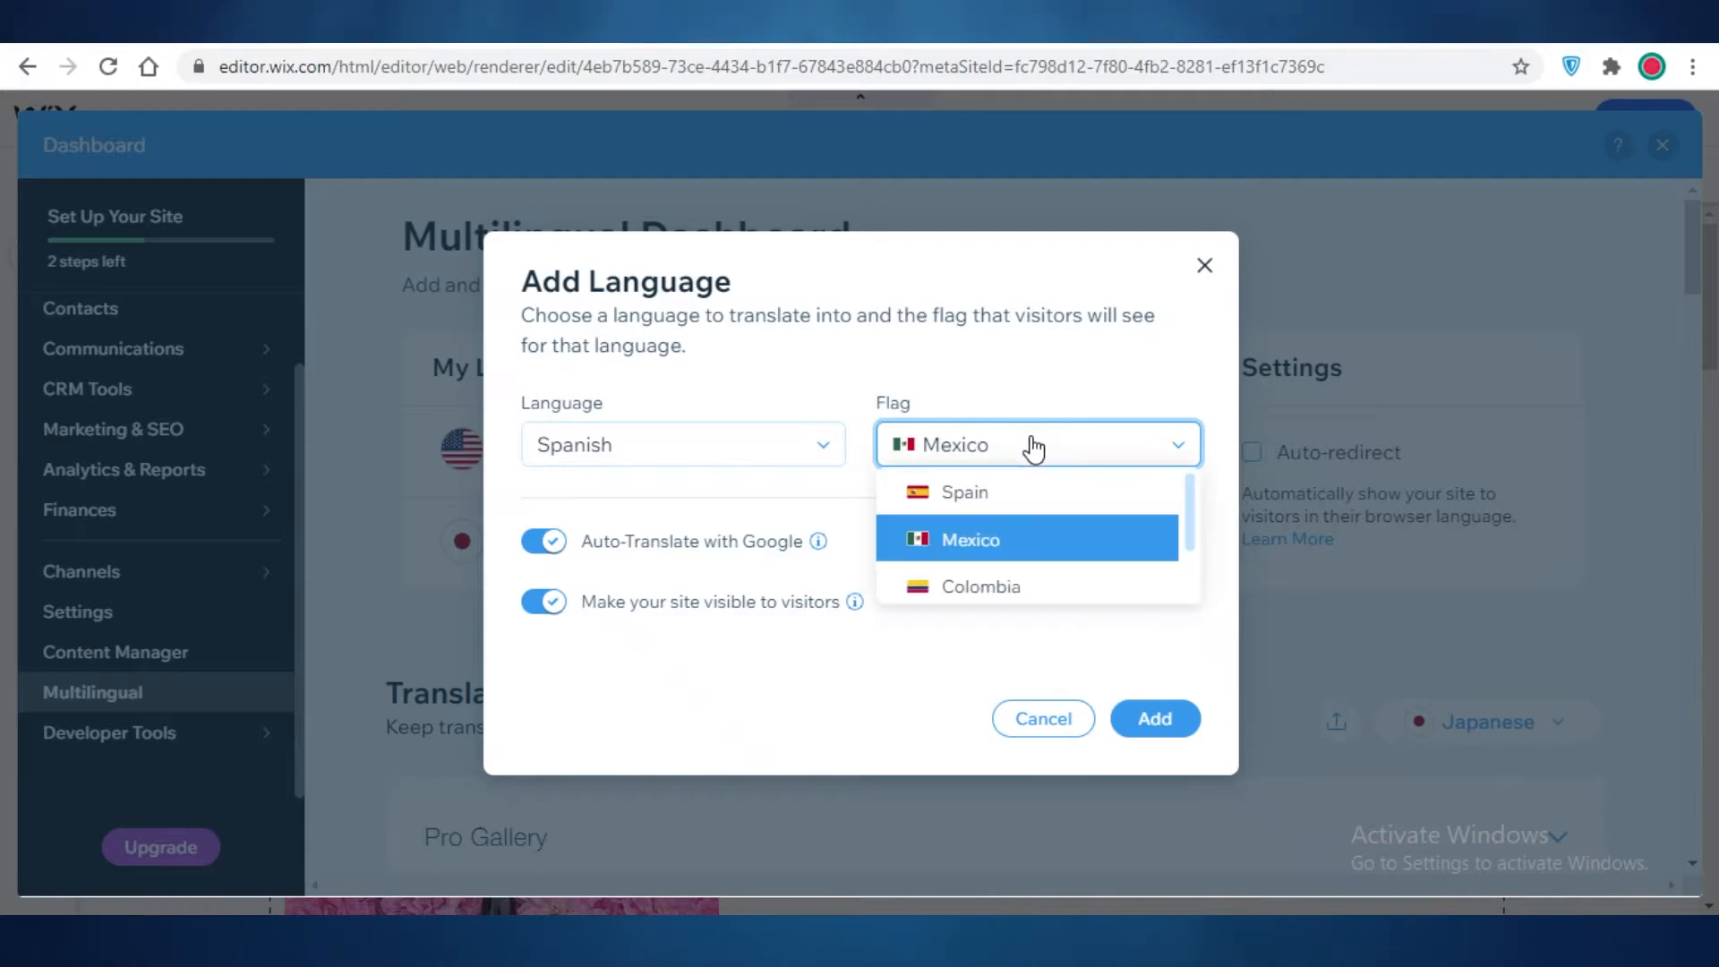
left_click(1025, 456)
left_click(1019, 461)
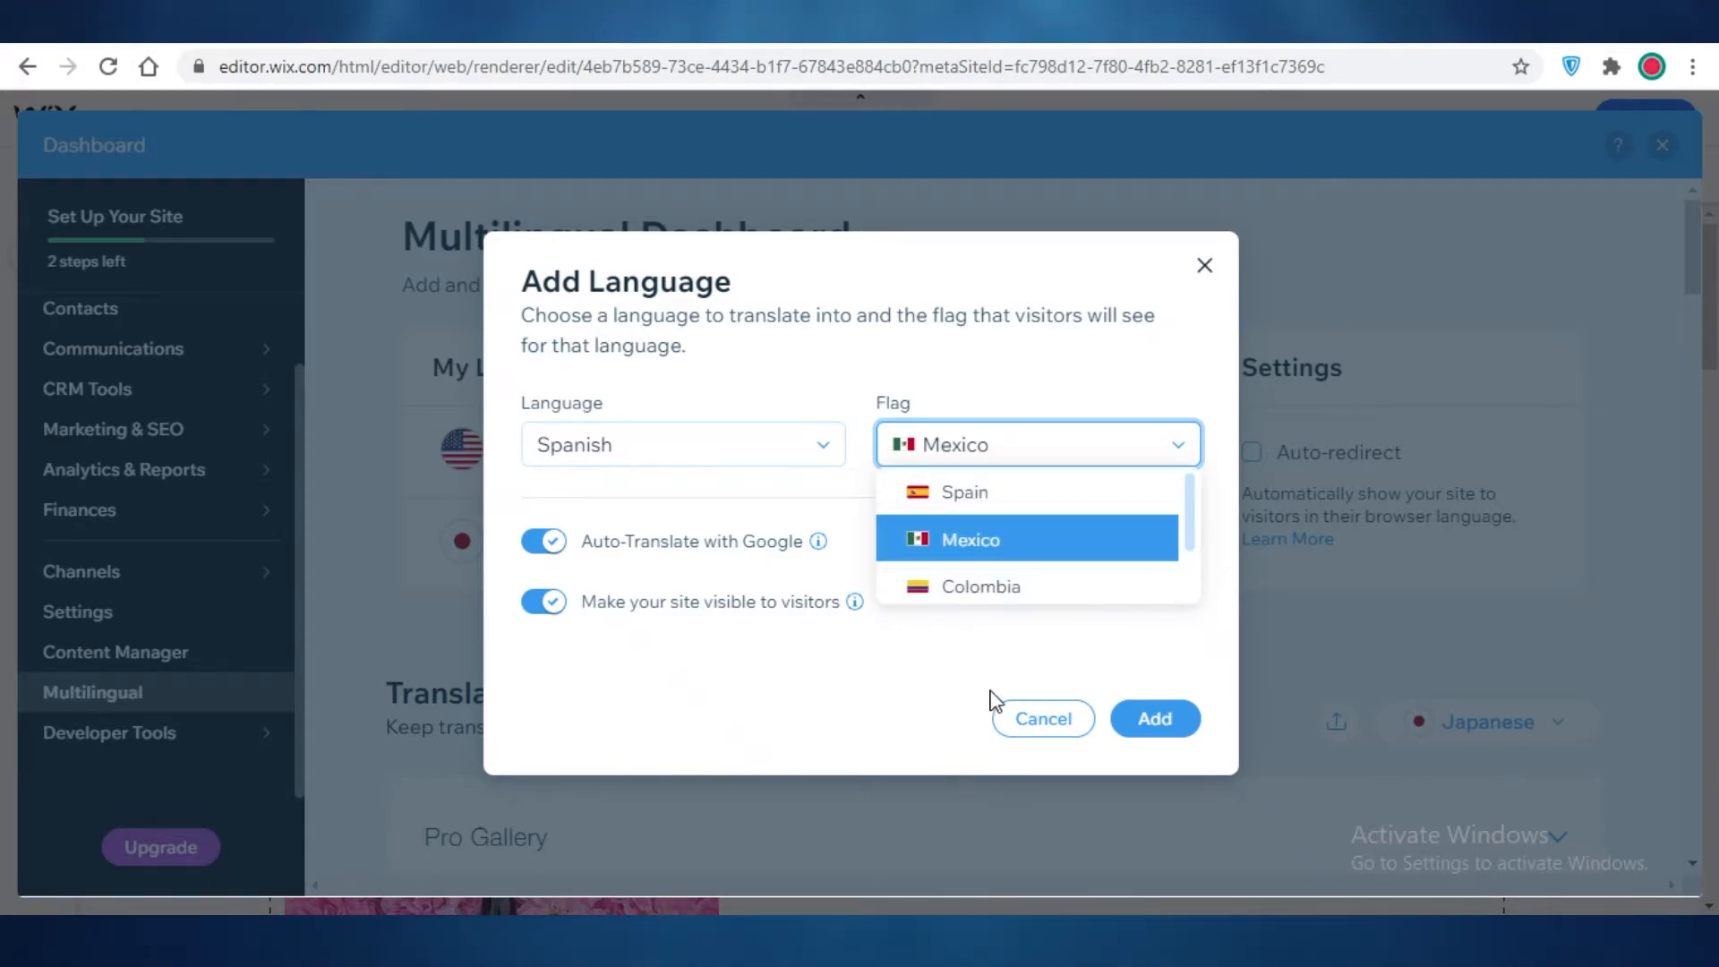
scroll(998, 550, "down", 2)
scroll(980, 573, "up", 2)
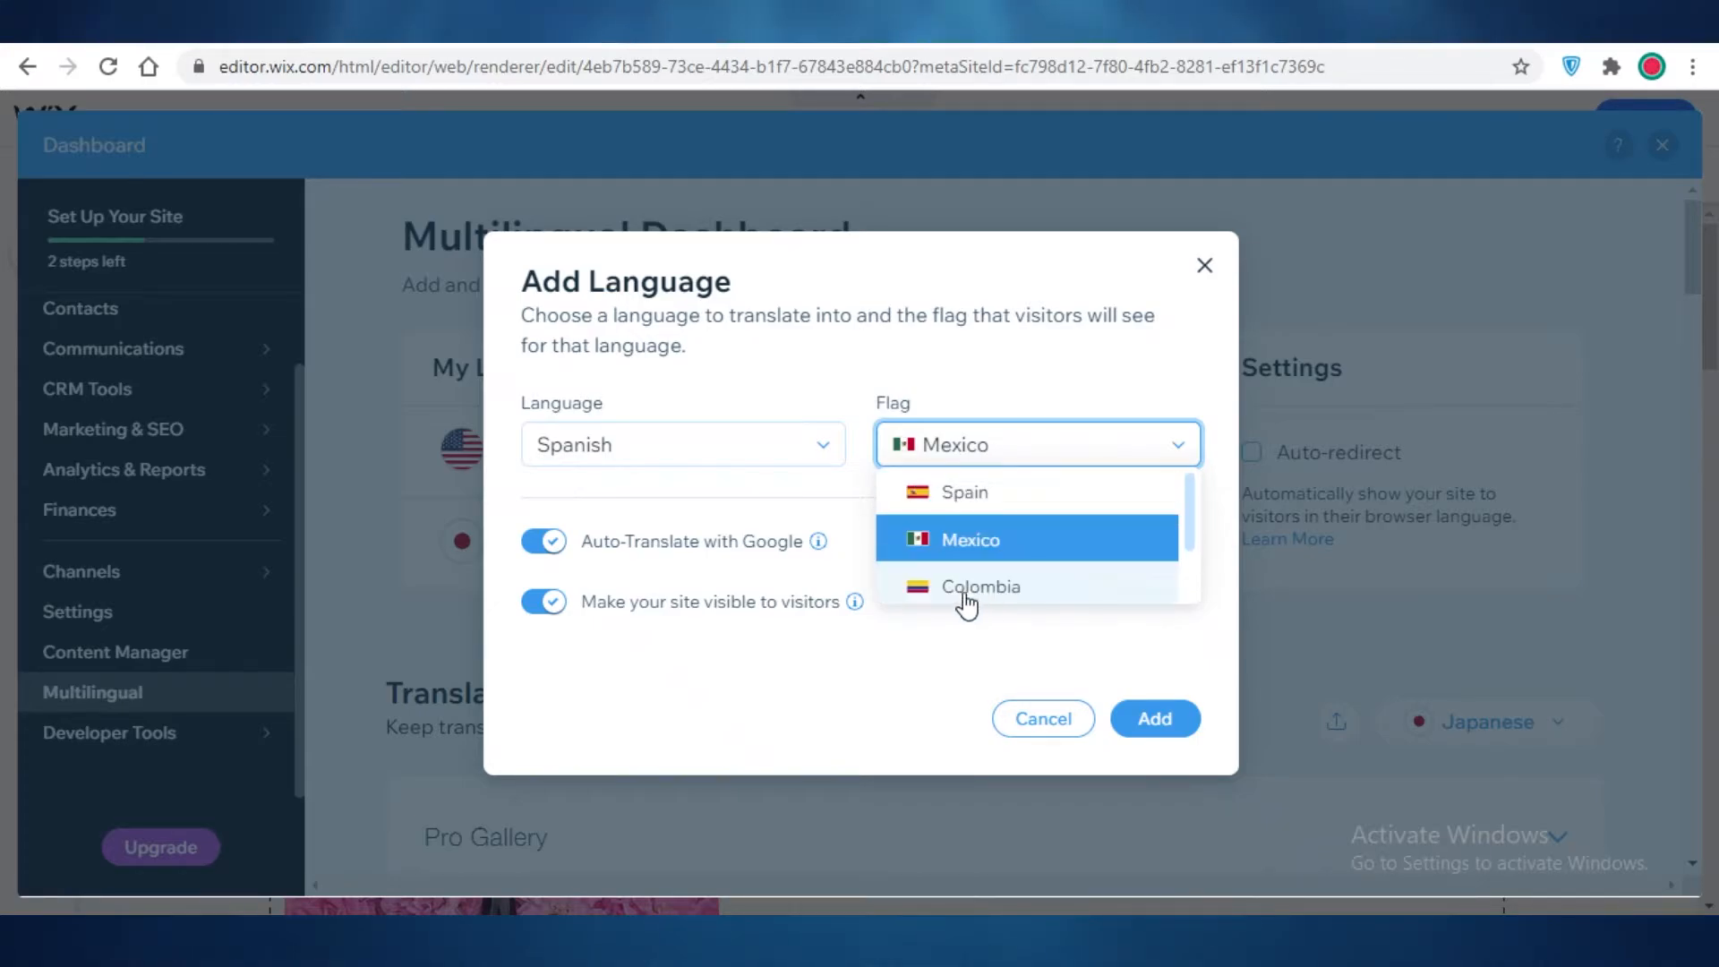
left_click(955, 367)
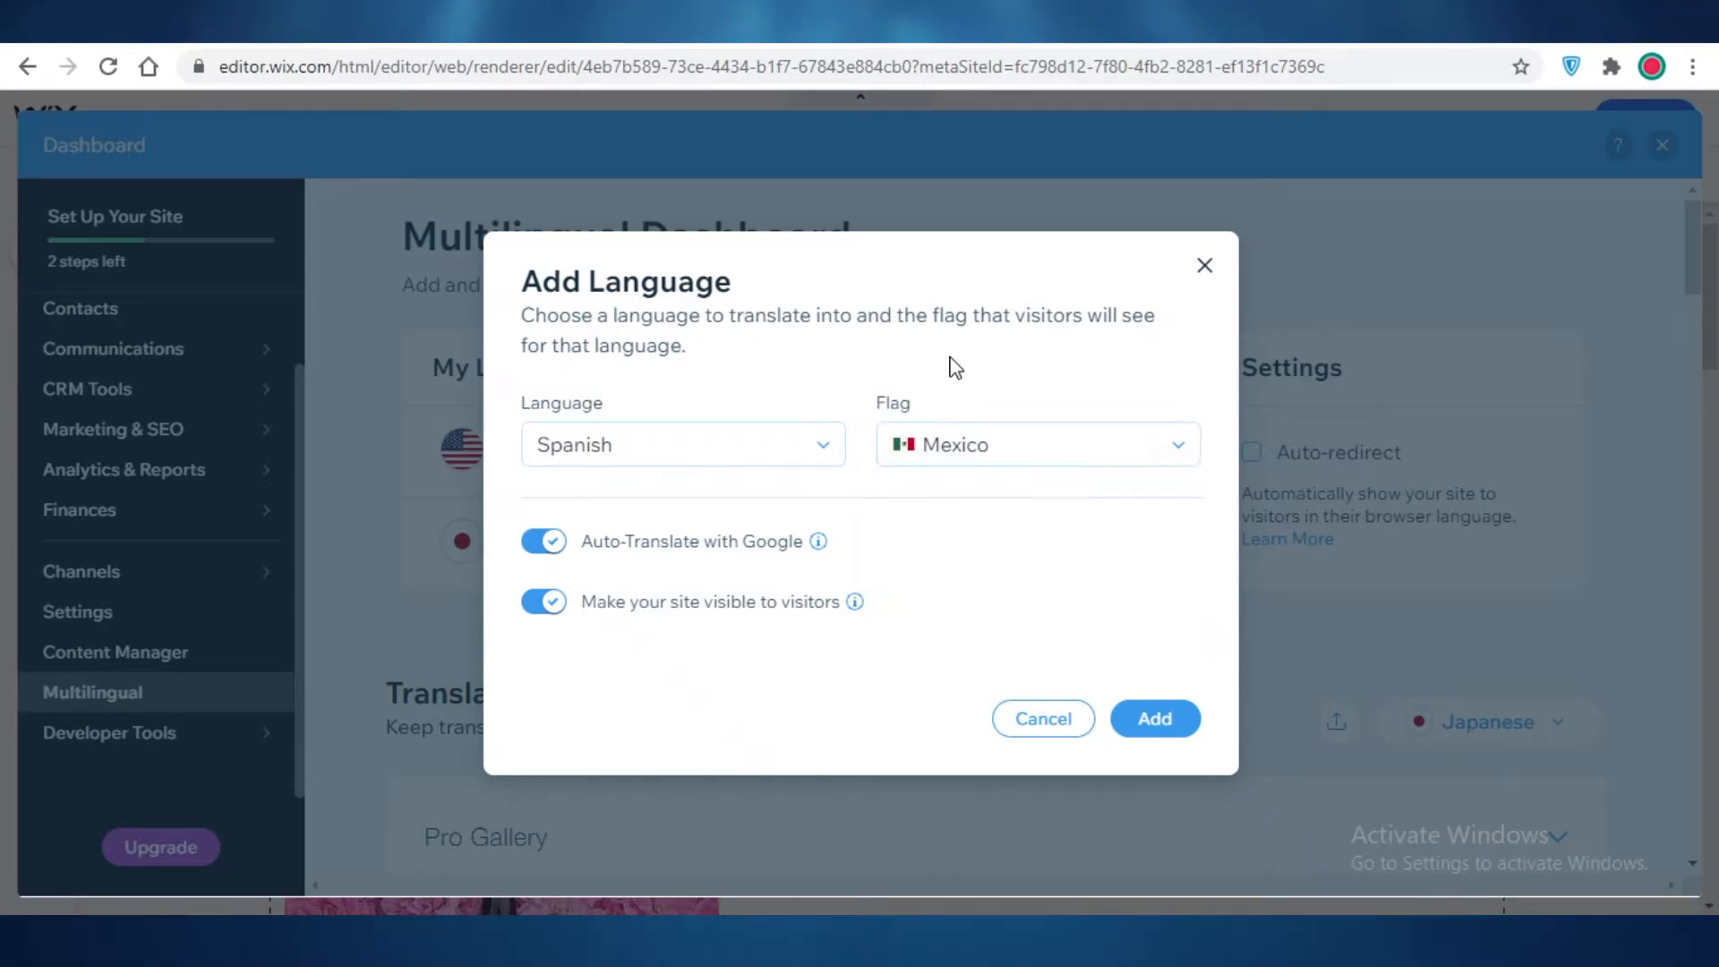
left_click(936, 465)
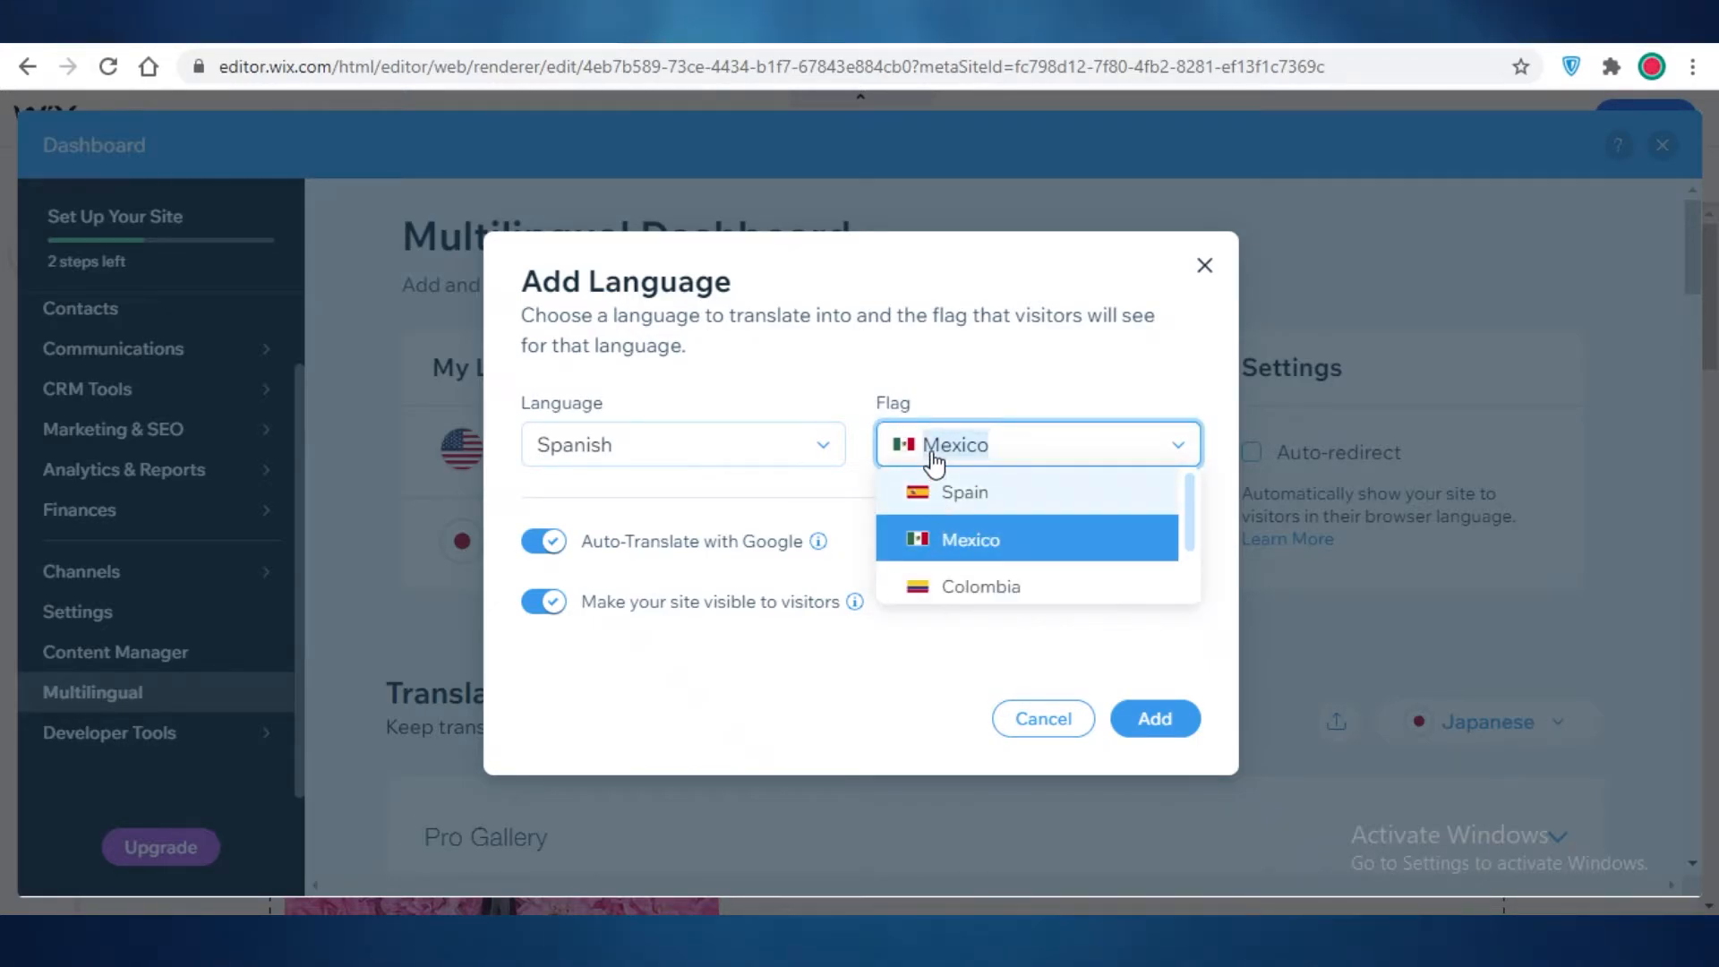
left_click(960, 498)
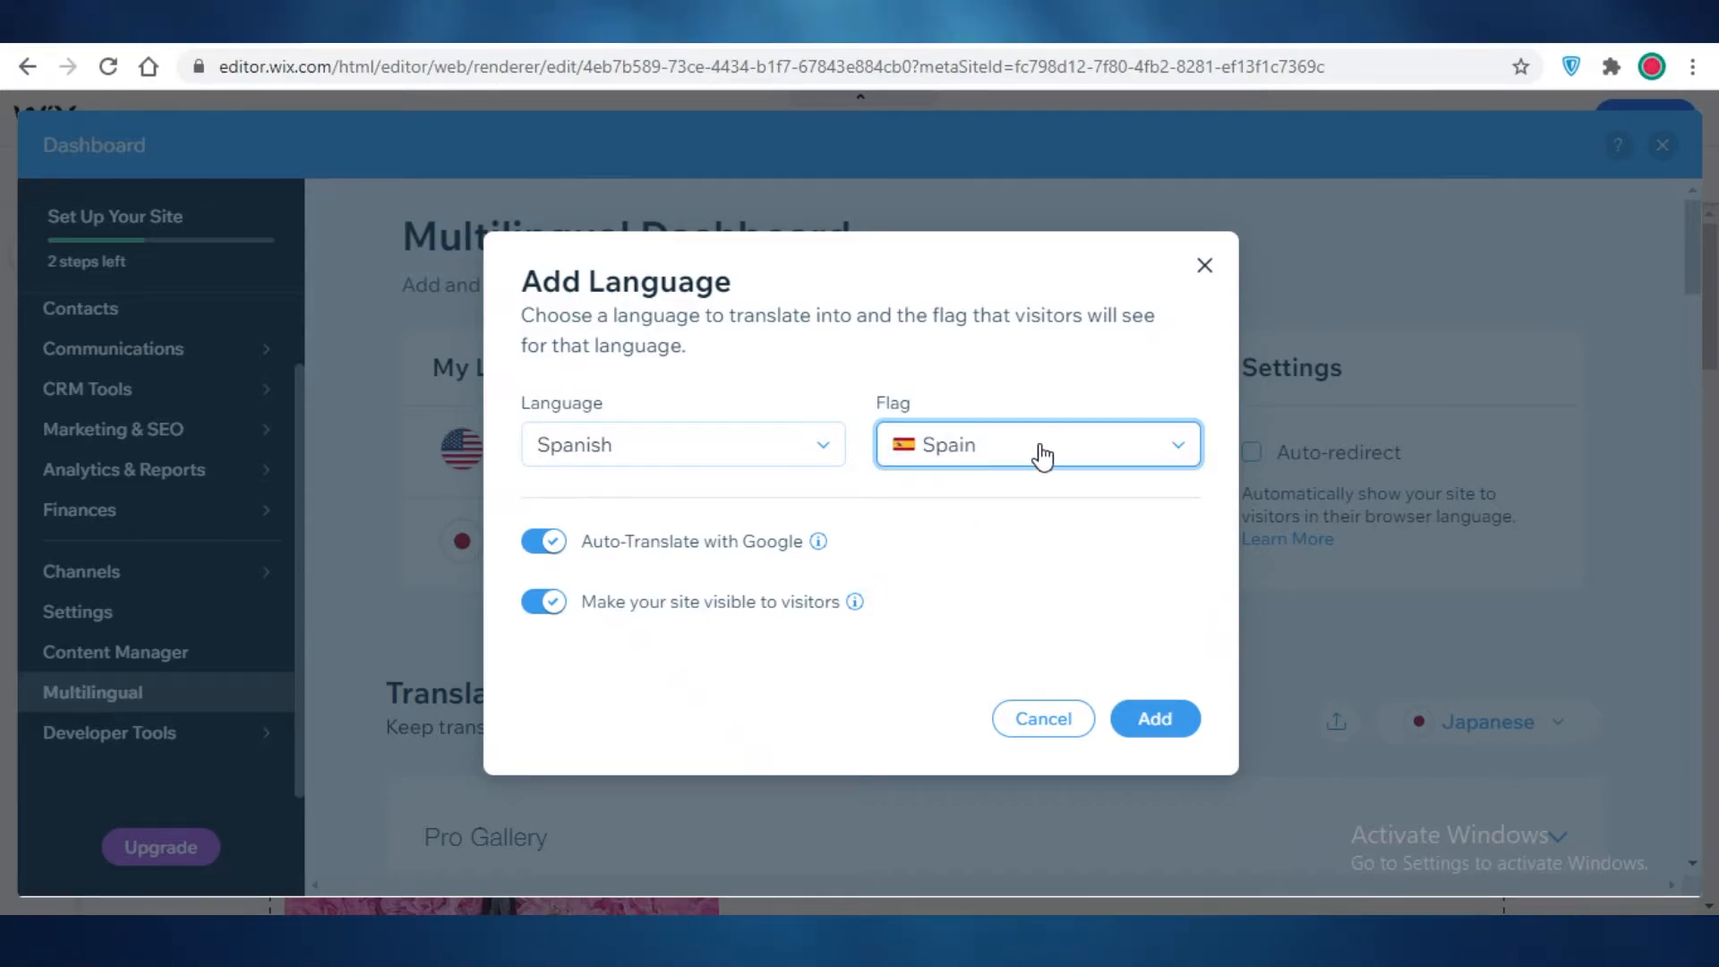
left_click(1041, 457)
scroll(1029, 546, "down", 3)
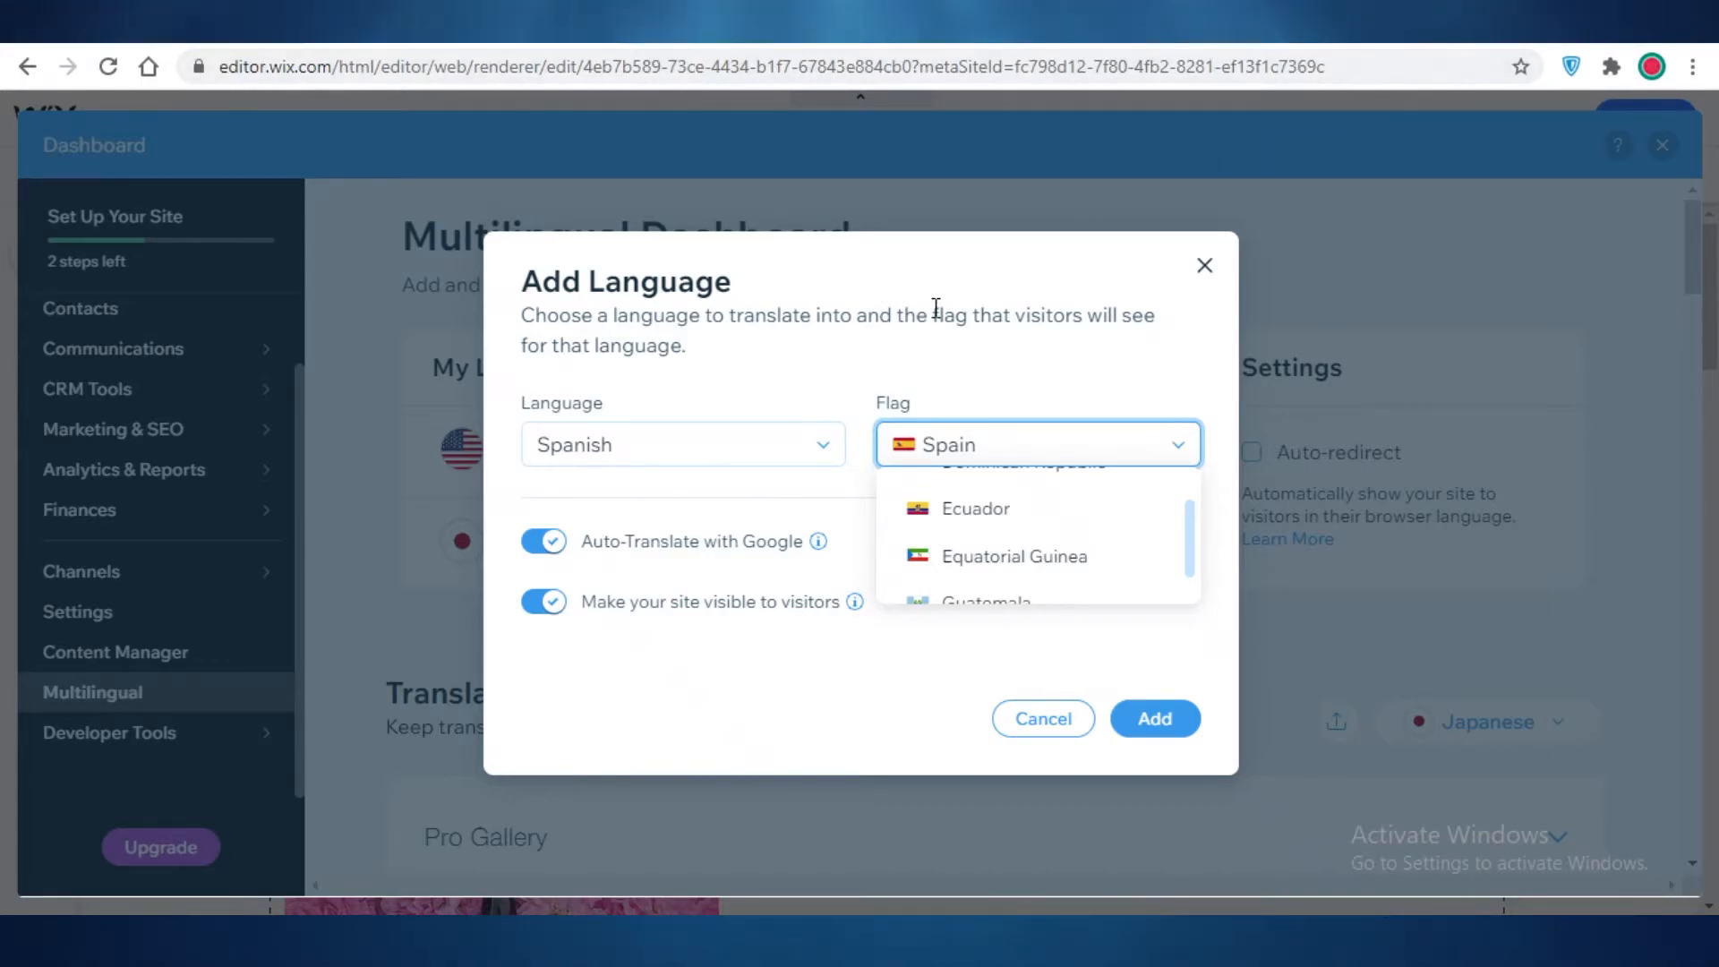
scroll(932, 537, "up", 2)
scroll(993, 546, "down", 1)
scroll(1008, 587, "up", 1)
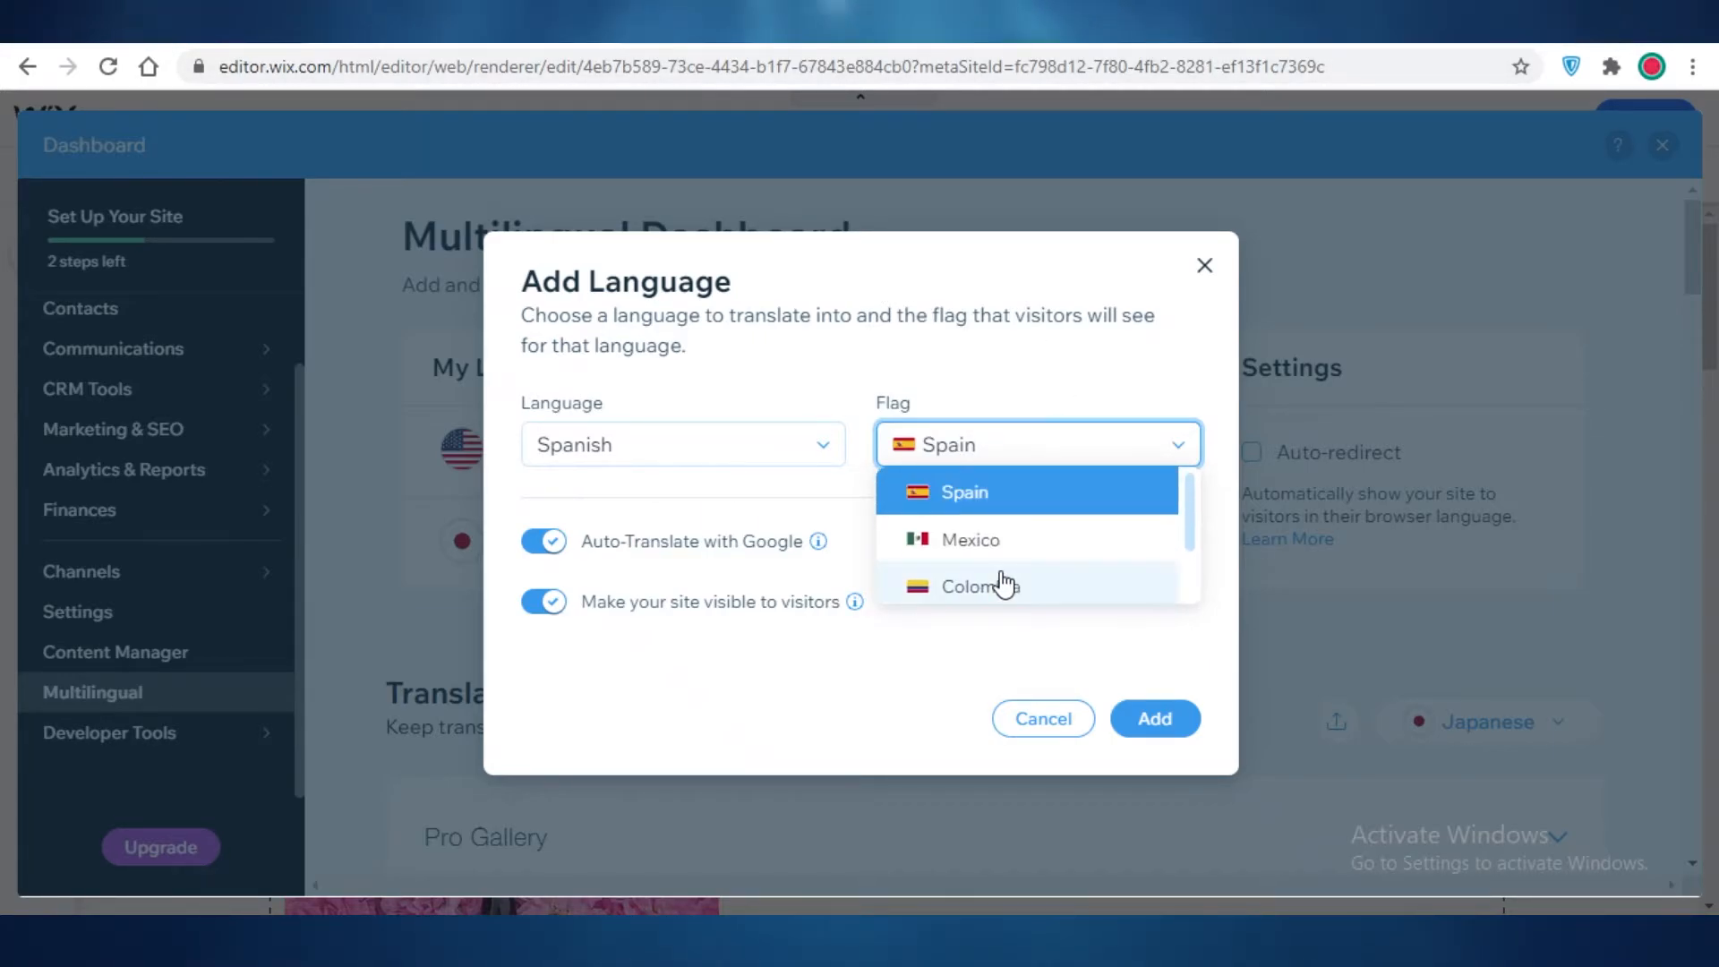
left_click(971, 544)
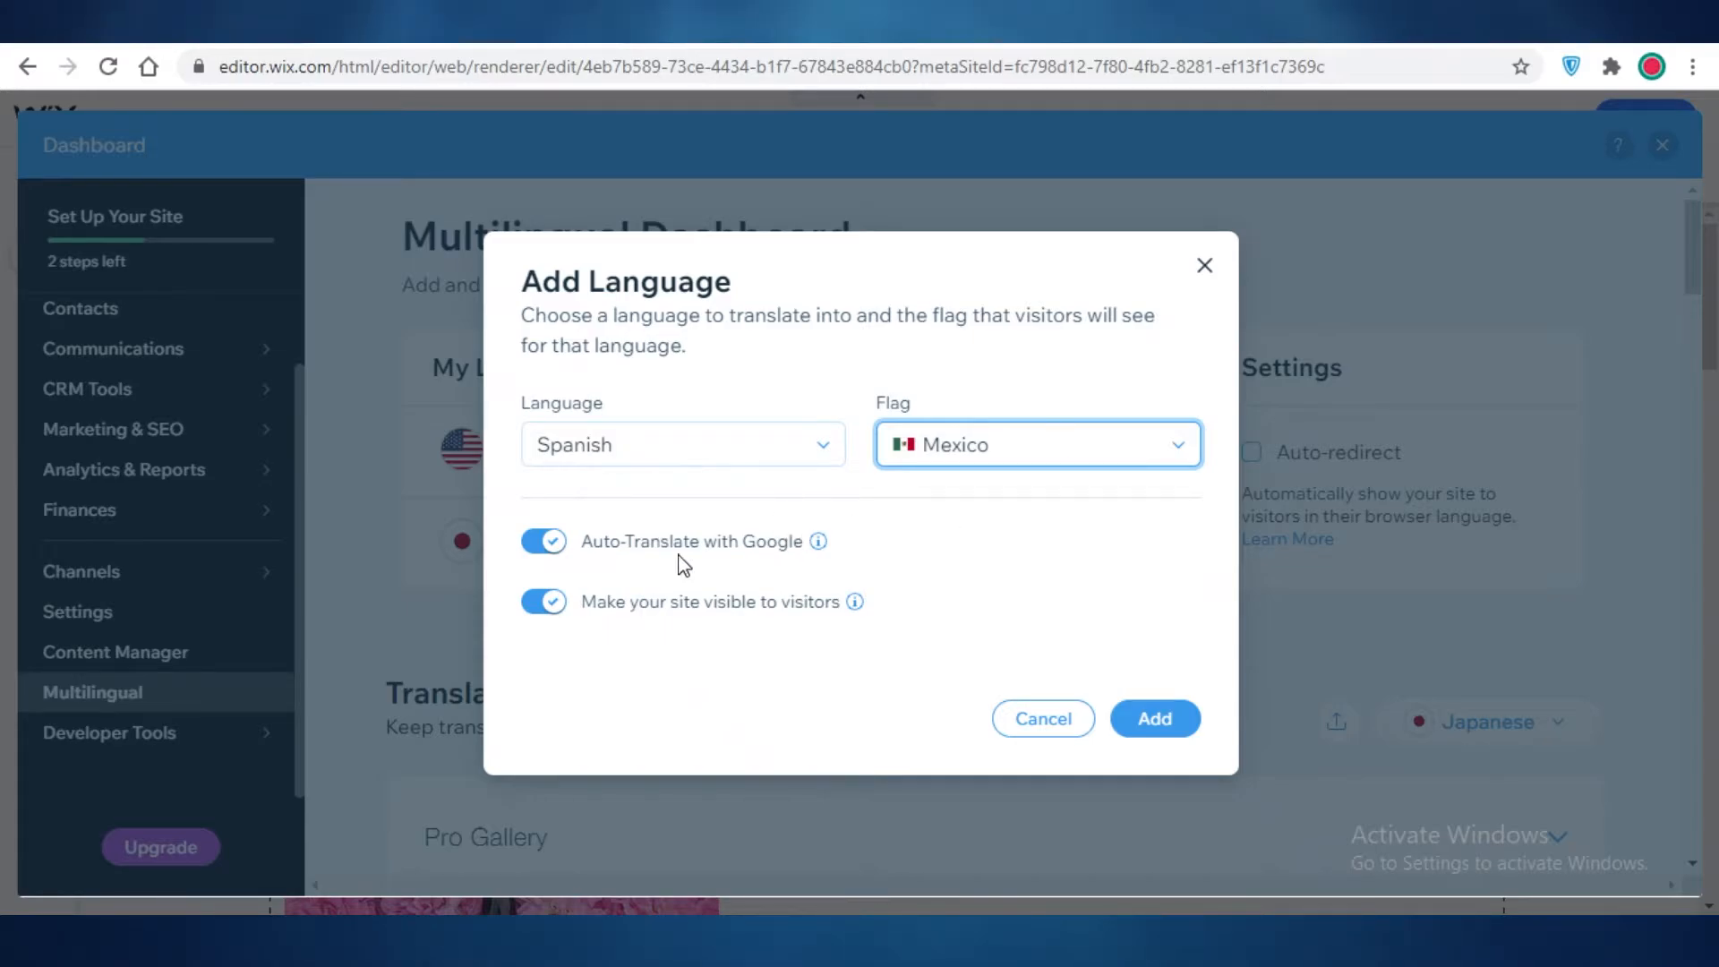
Step: Turn off Auto-Translate with Google, add Spanish to the site languages, and return to the editor
left_click(548, 544)
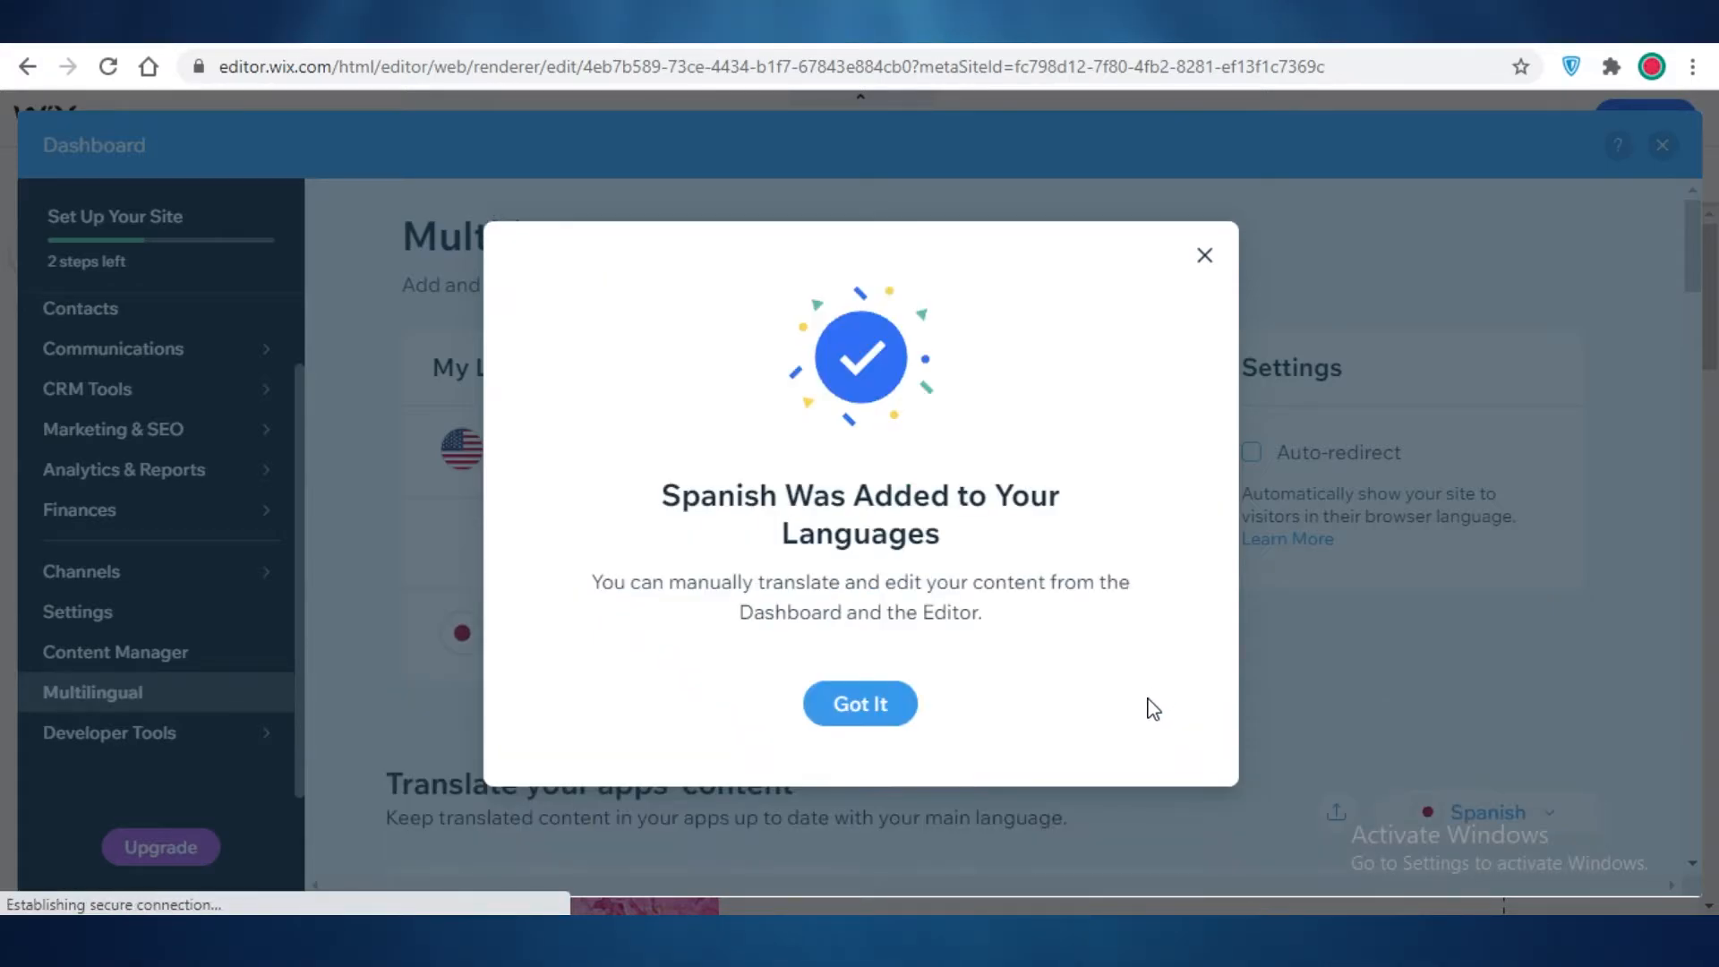
left_click(1204, 255)
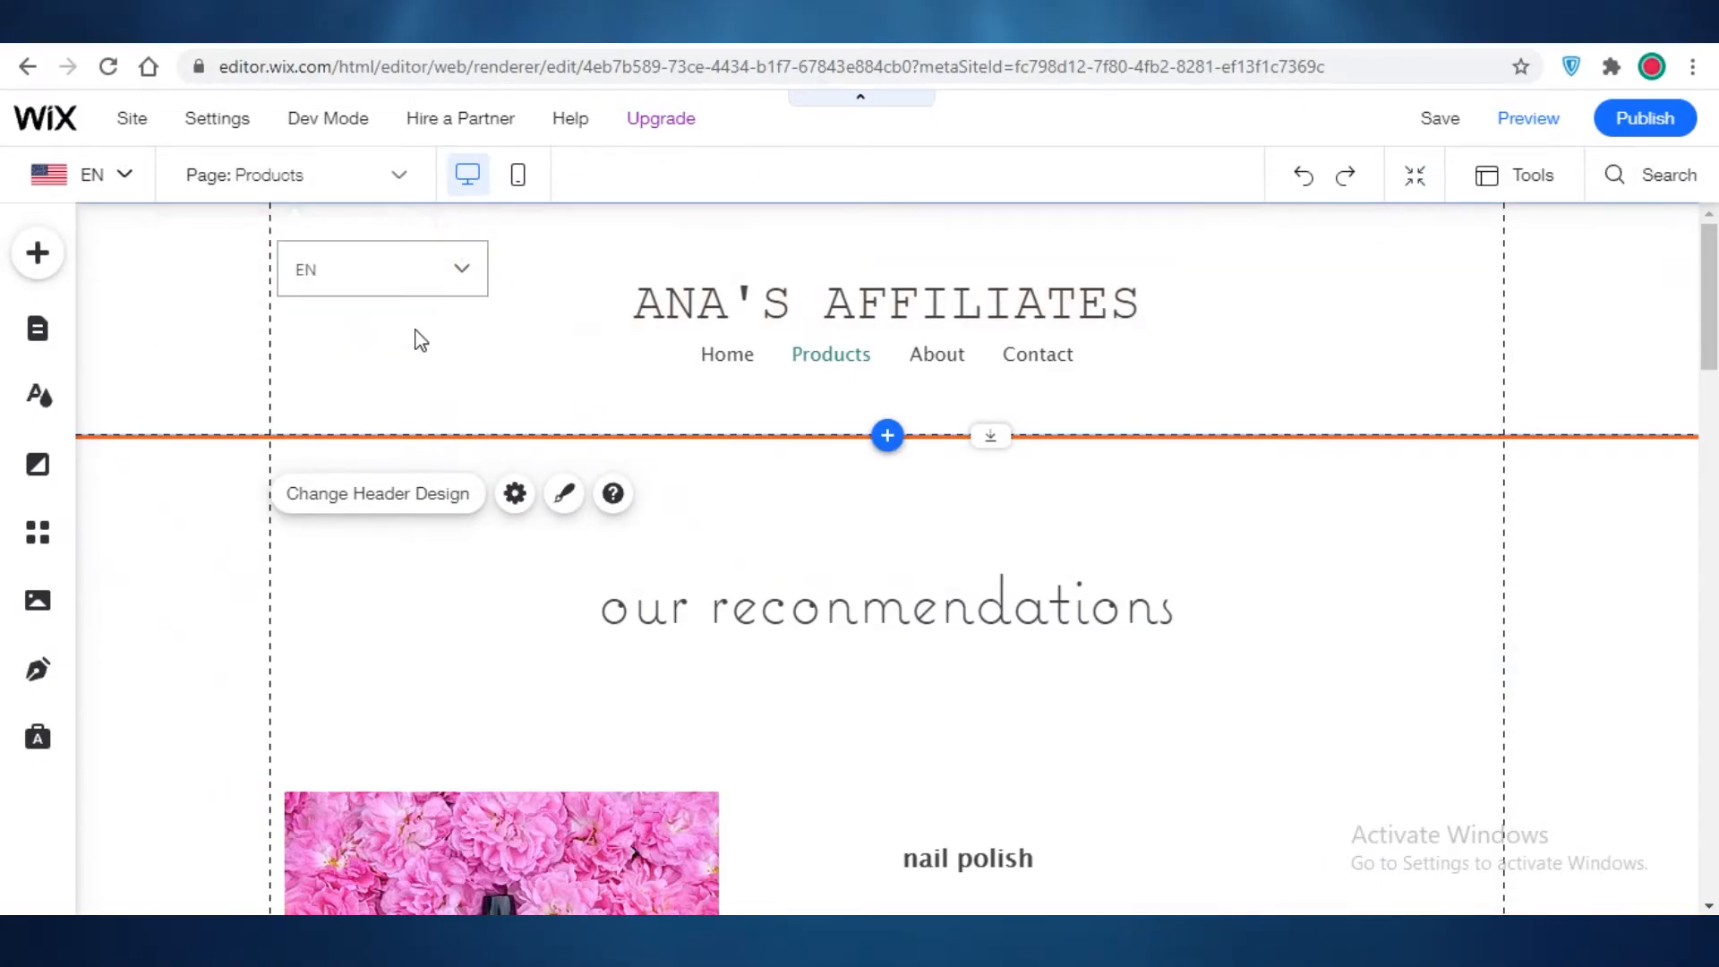
Step: Select the header's language menu, check the site languages, and open the Spanish version of the Products page for translation
left_click(423, 294)
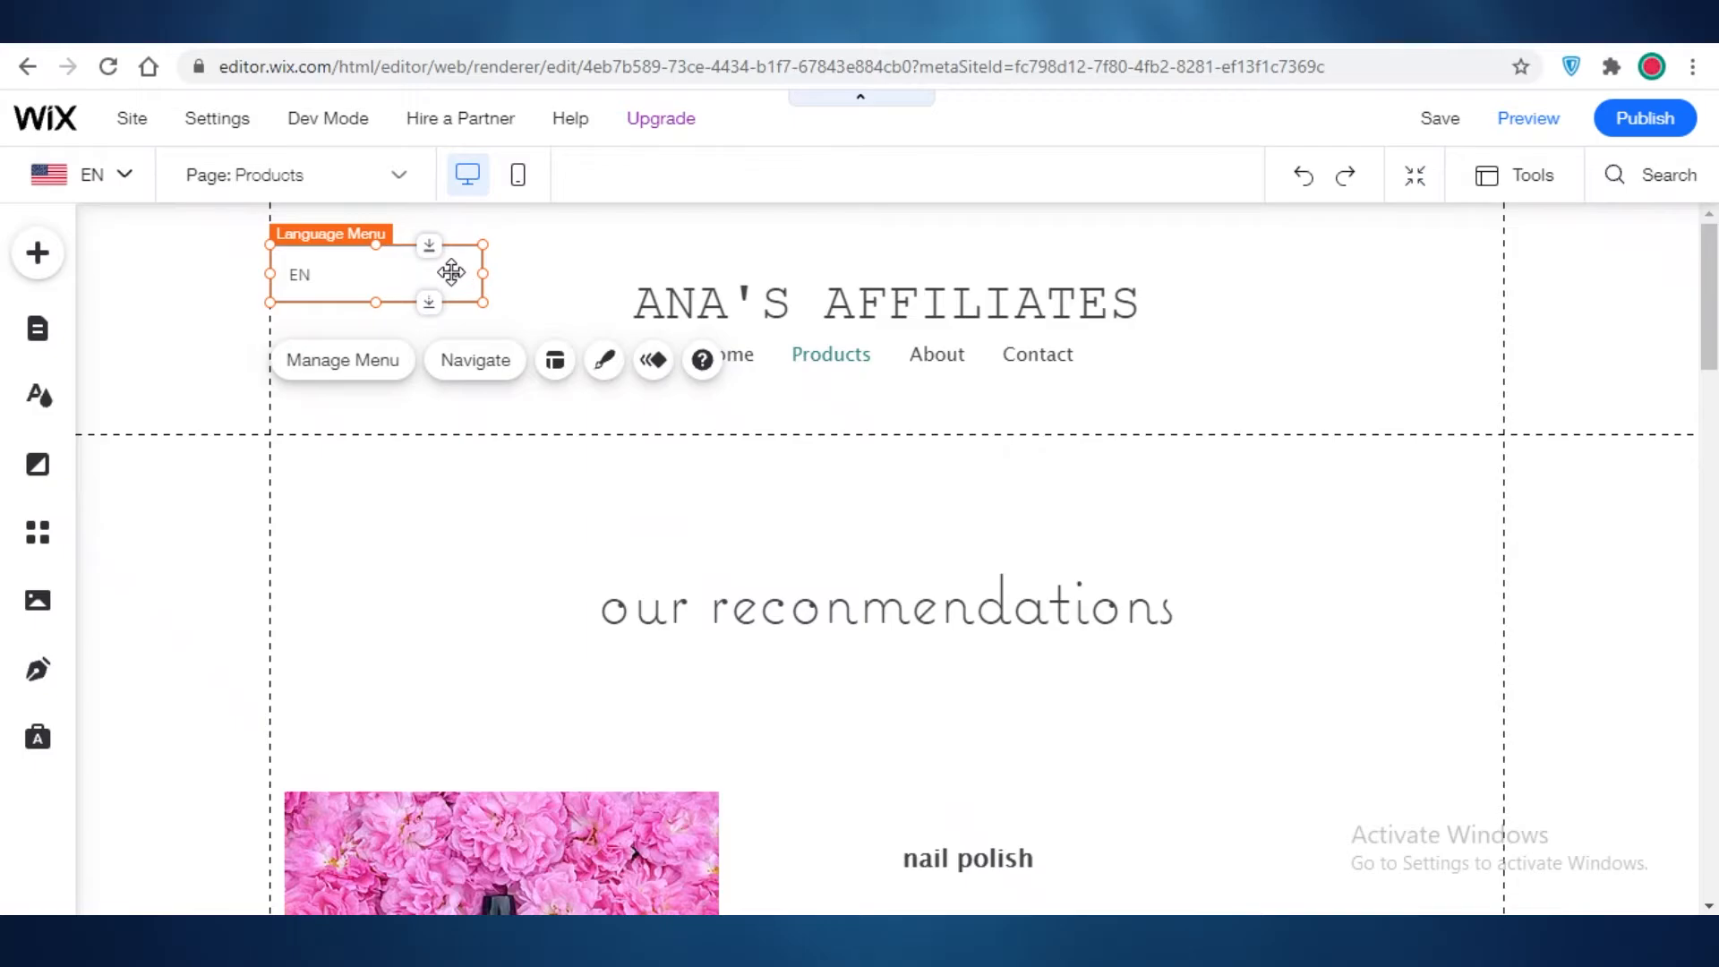
left_click(144, 177)
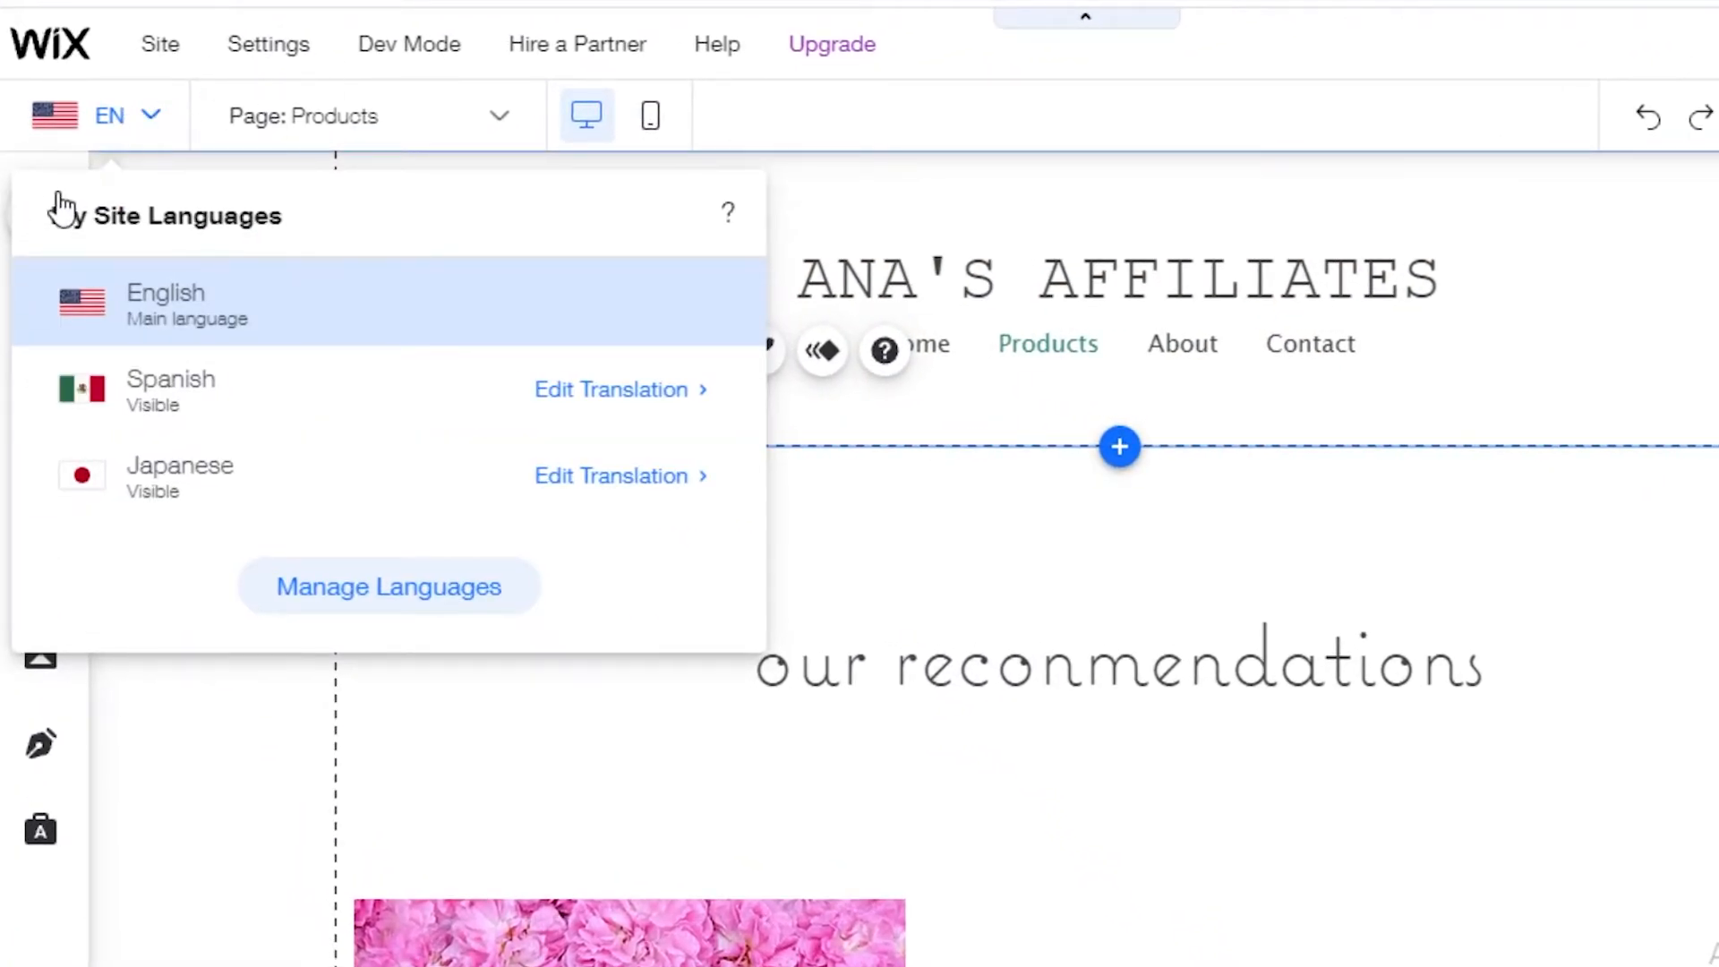
mouse_move(161, 44)
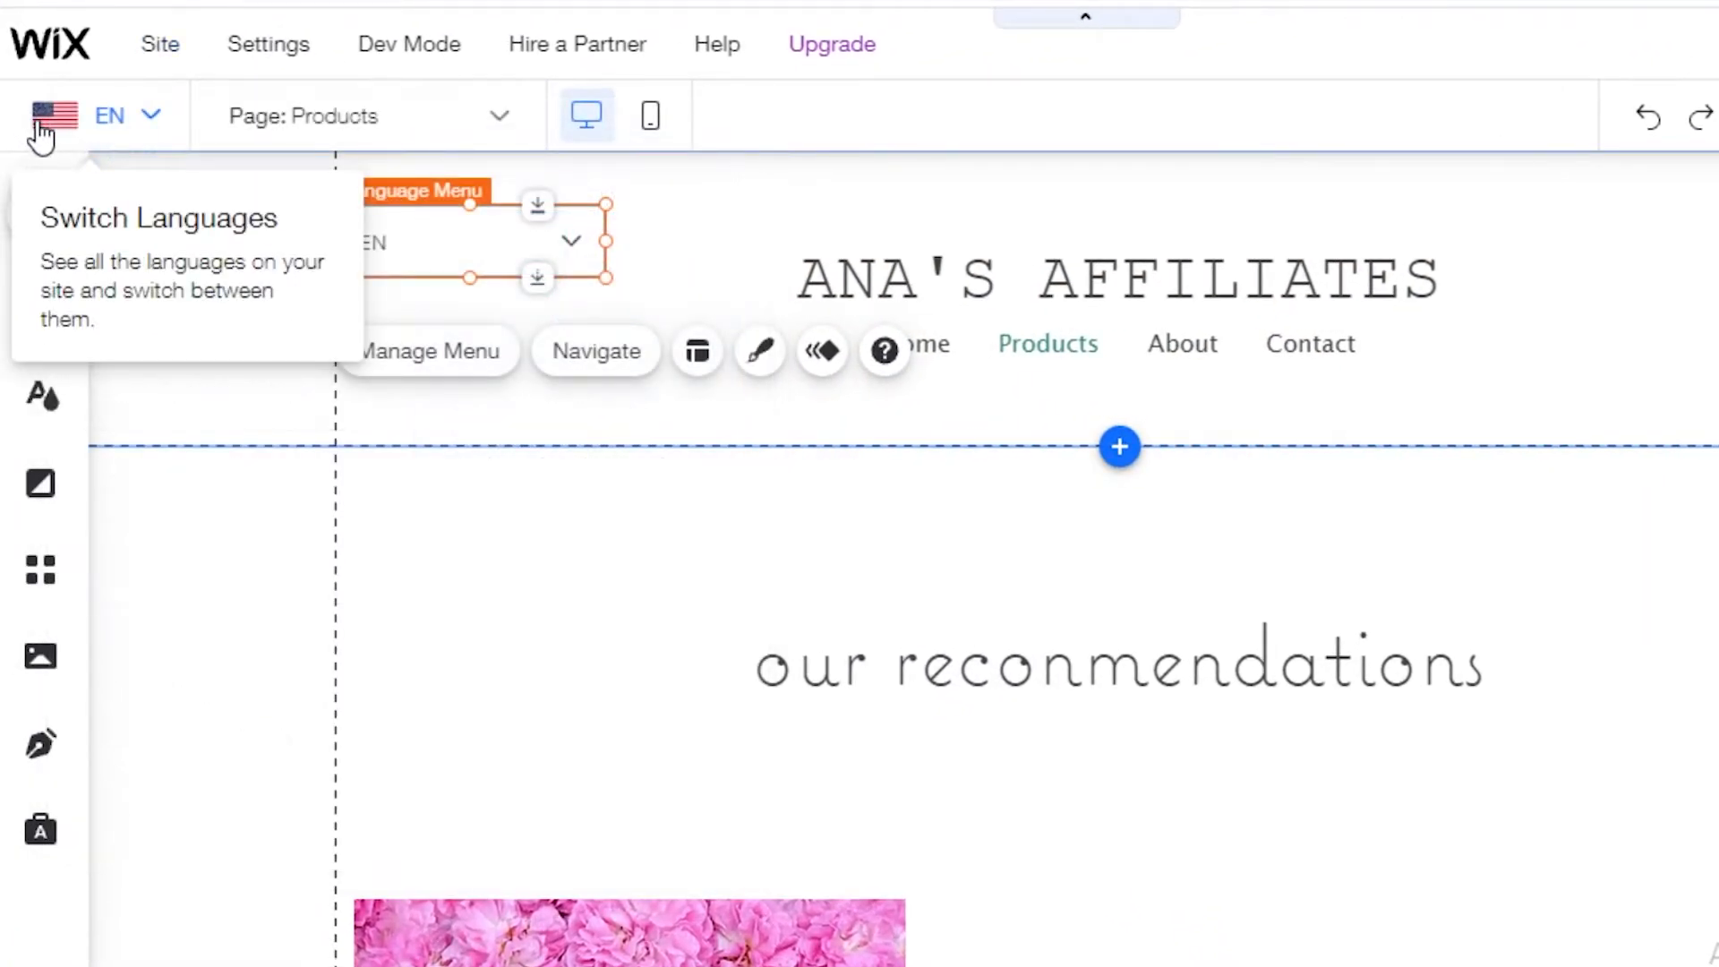
left_click(90, 119)
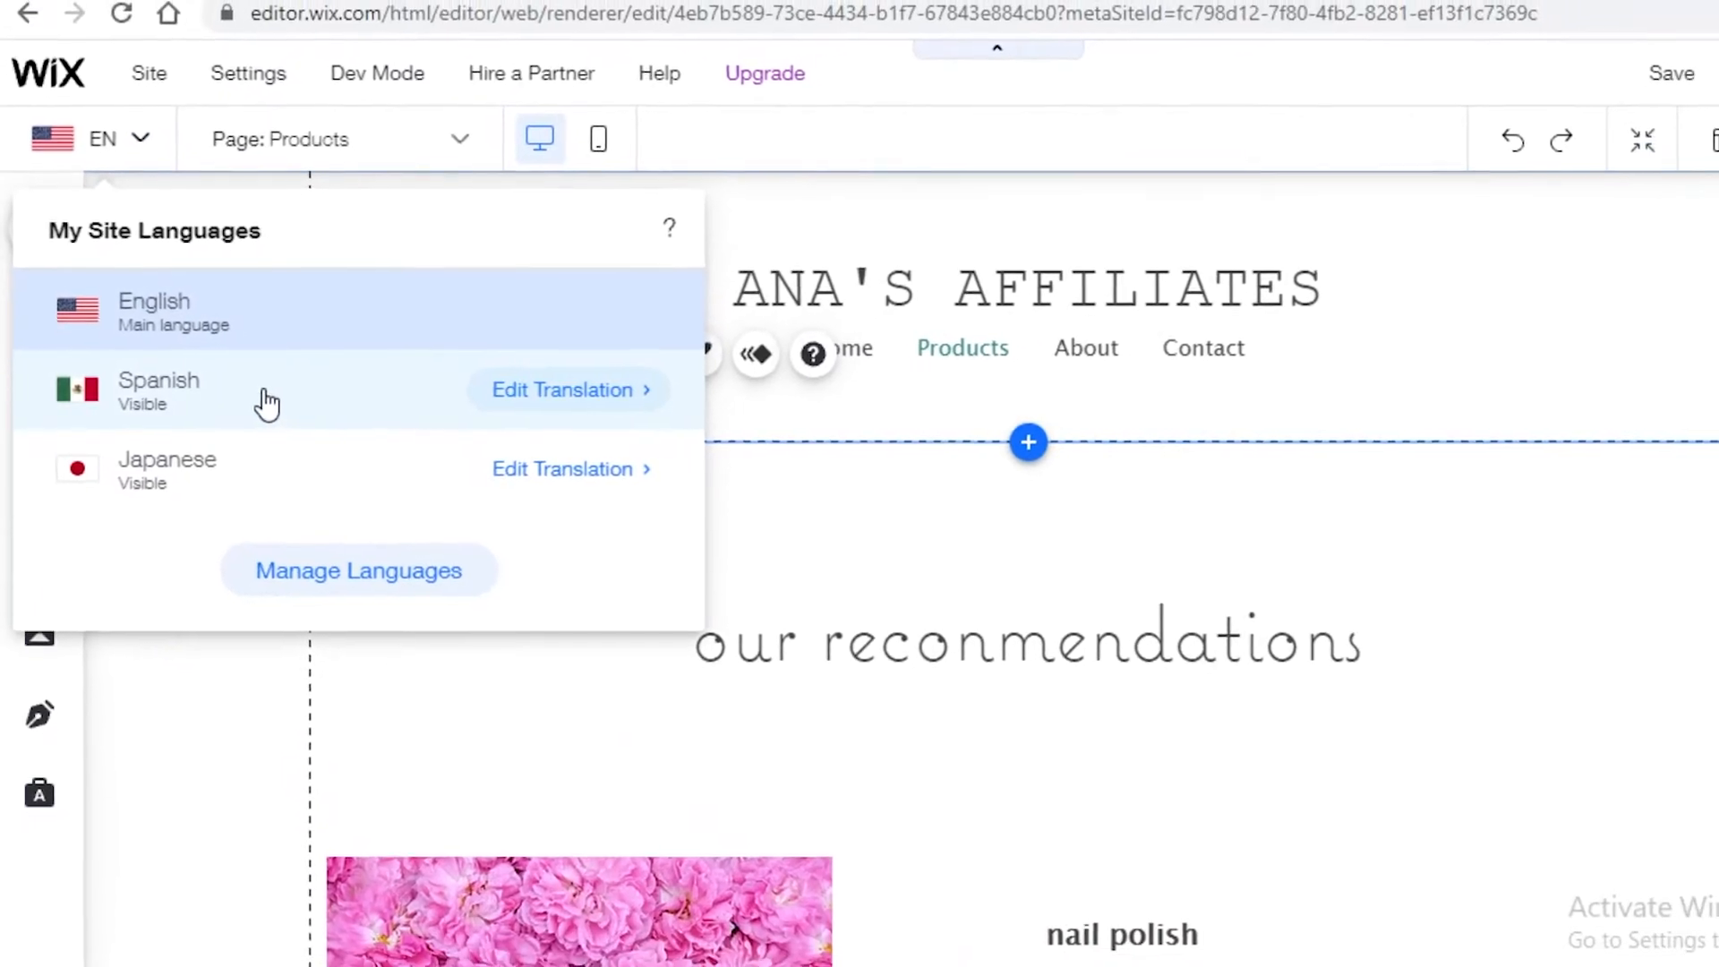
left_click(252, 403)
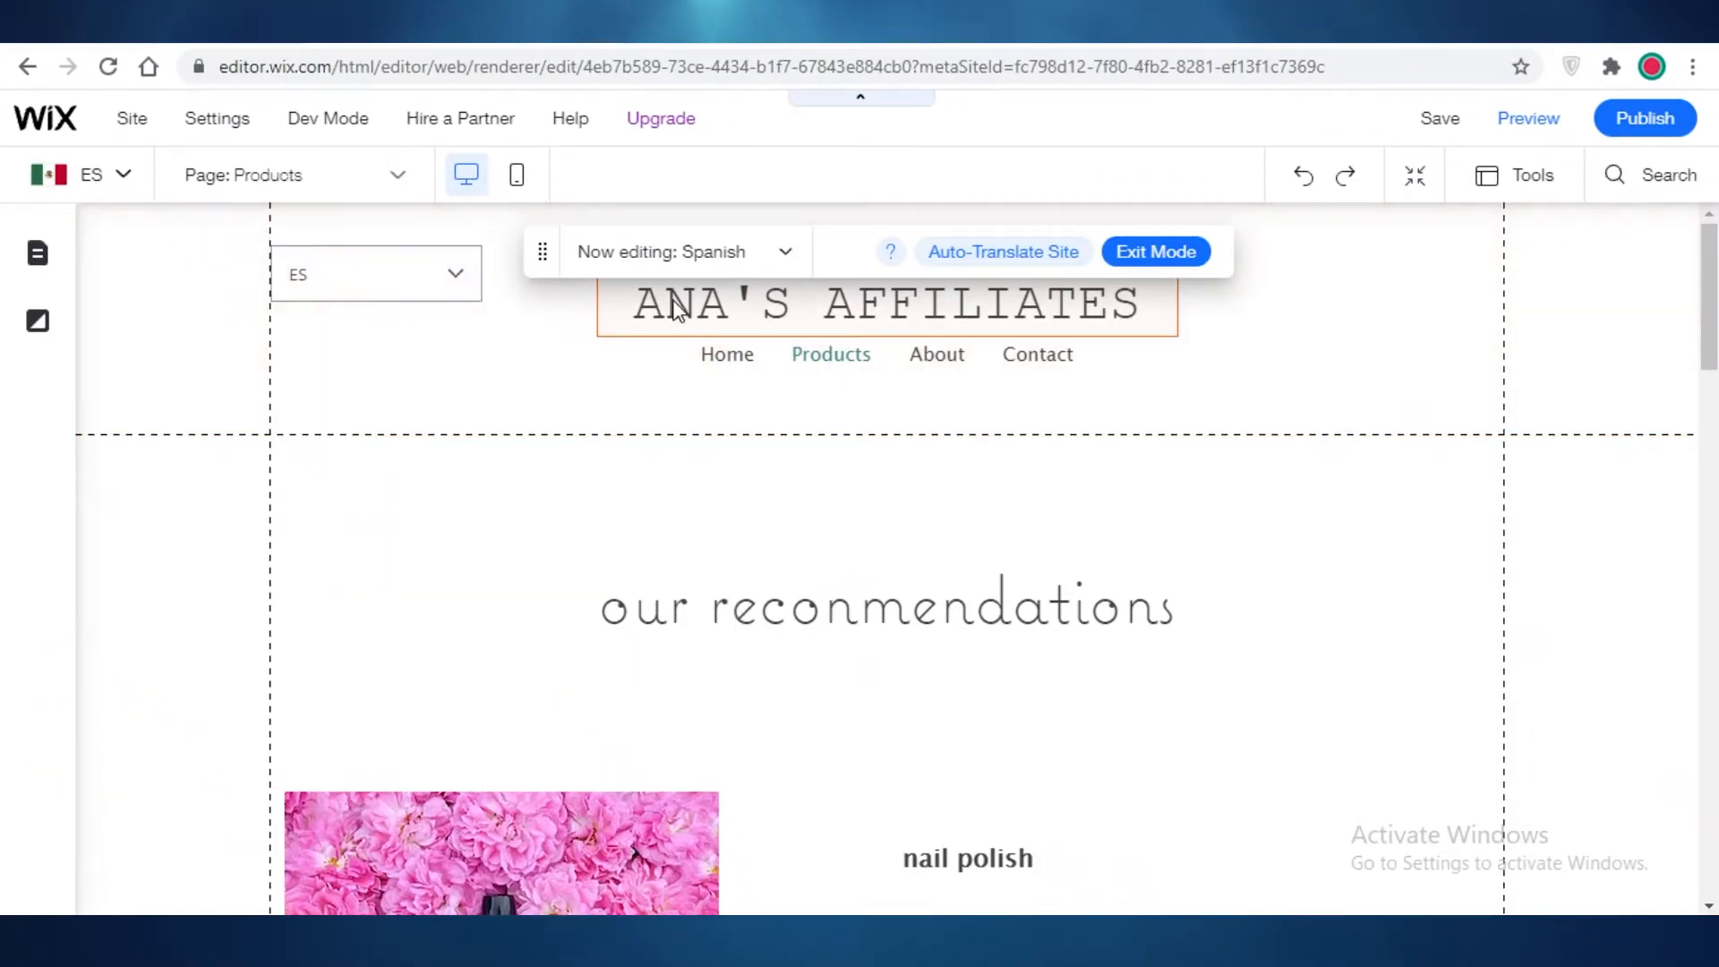
Step: Manually change the Spanish site title in the header to "ANA'S AFFILATTEE" and undo the accidental move of the horizontal menu
left_click(673, 300)
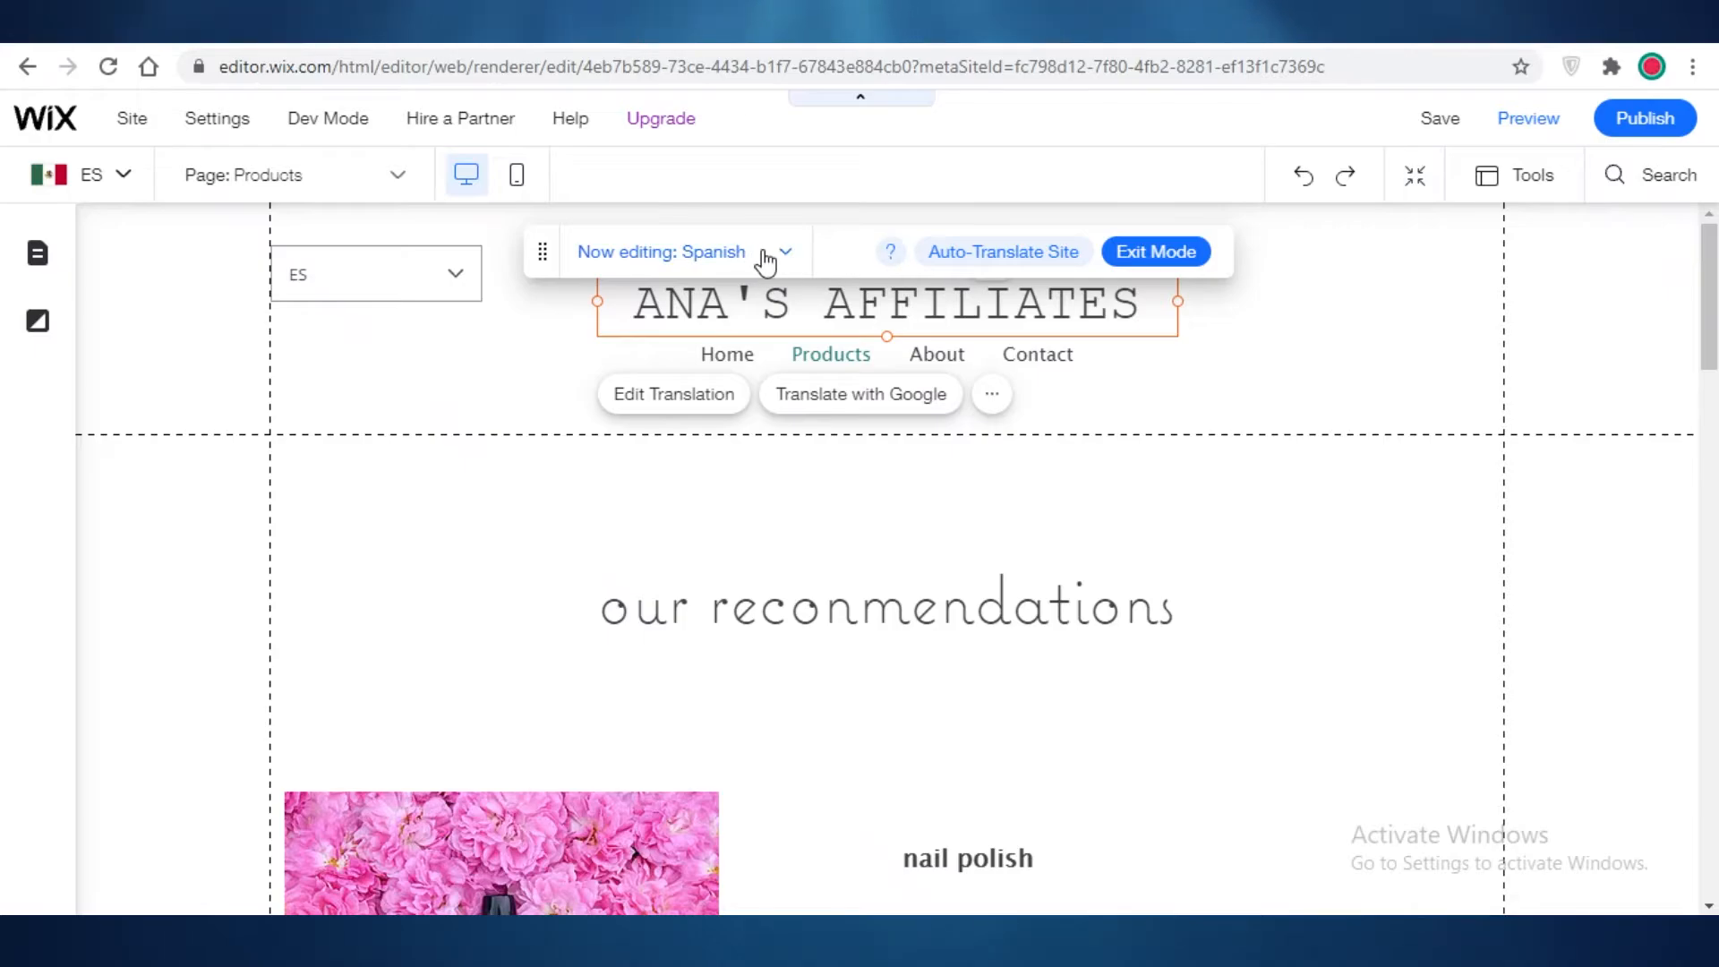
left_click(765, 260)
left_click(931, 258)
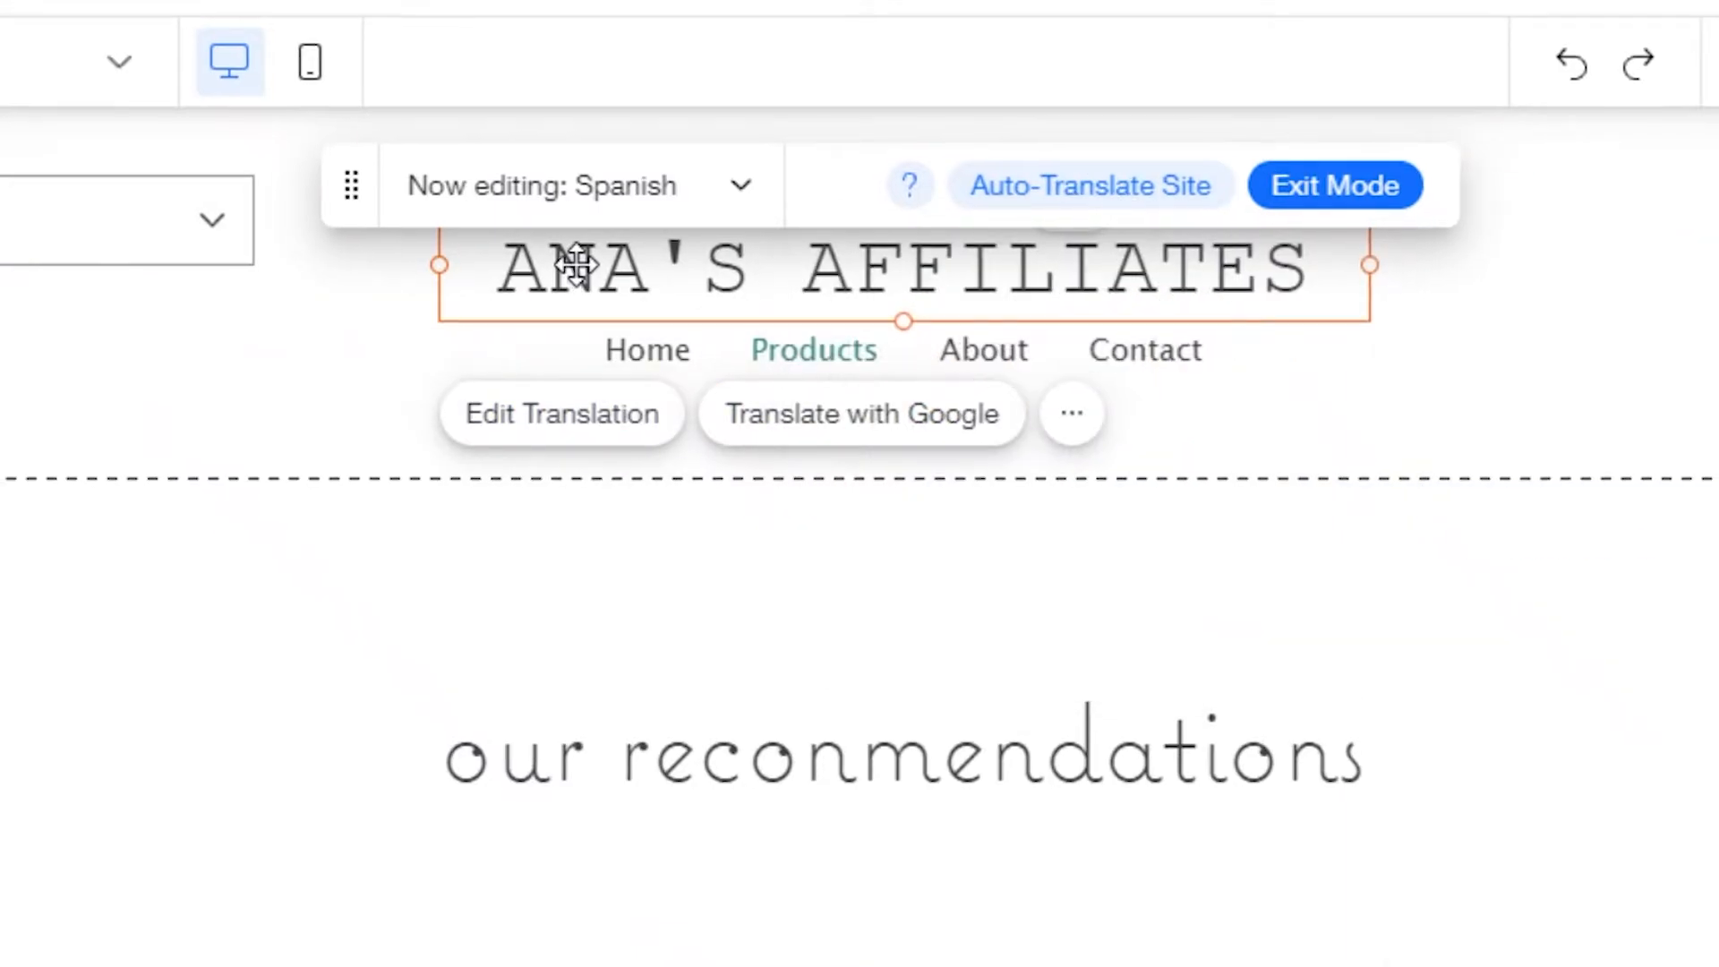
left_click(595, 422)
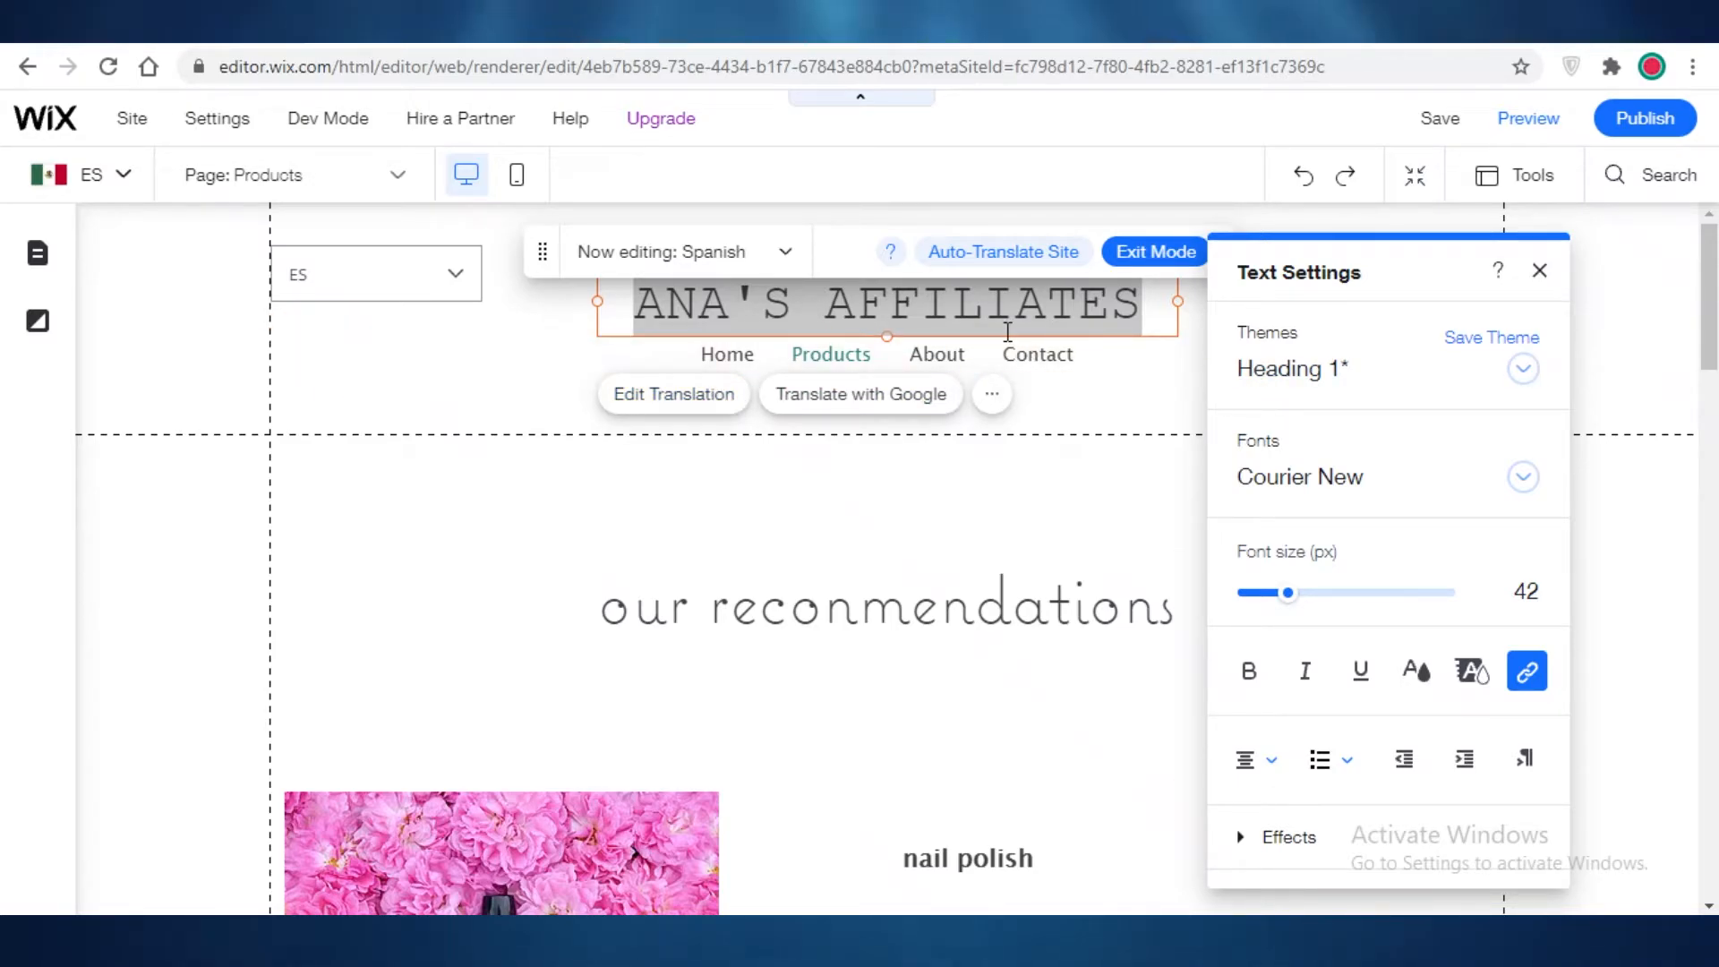
left_click_drag(756, 367, 705, 362)
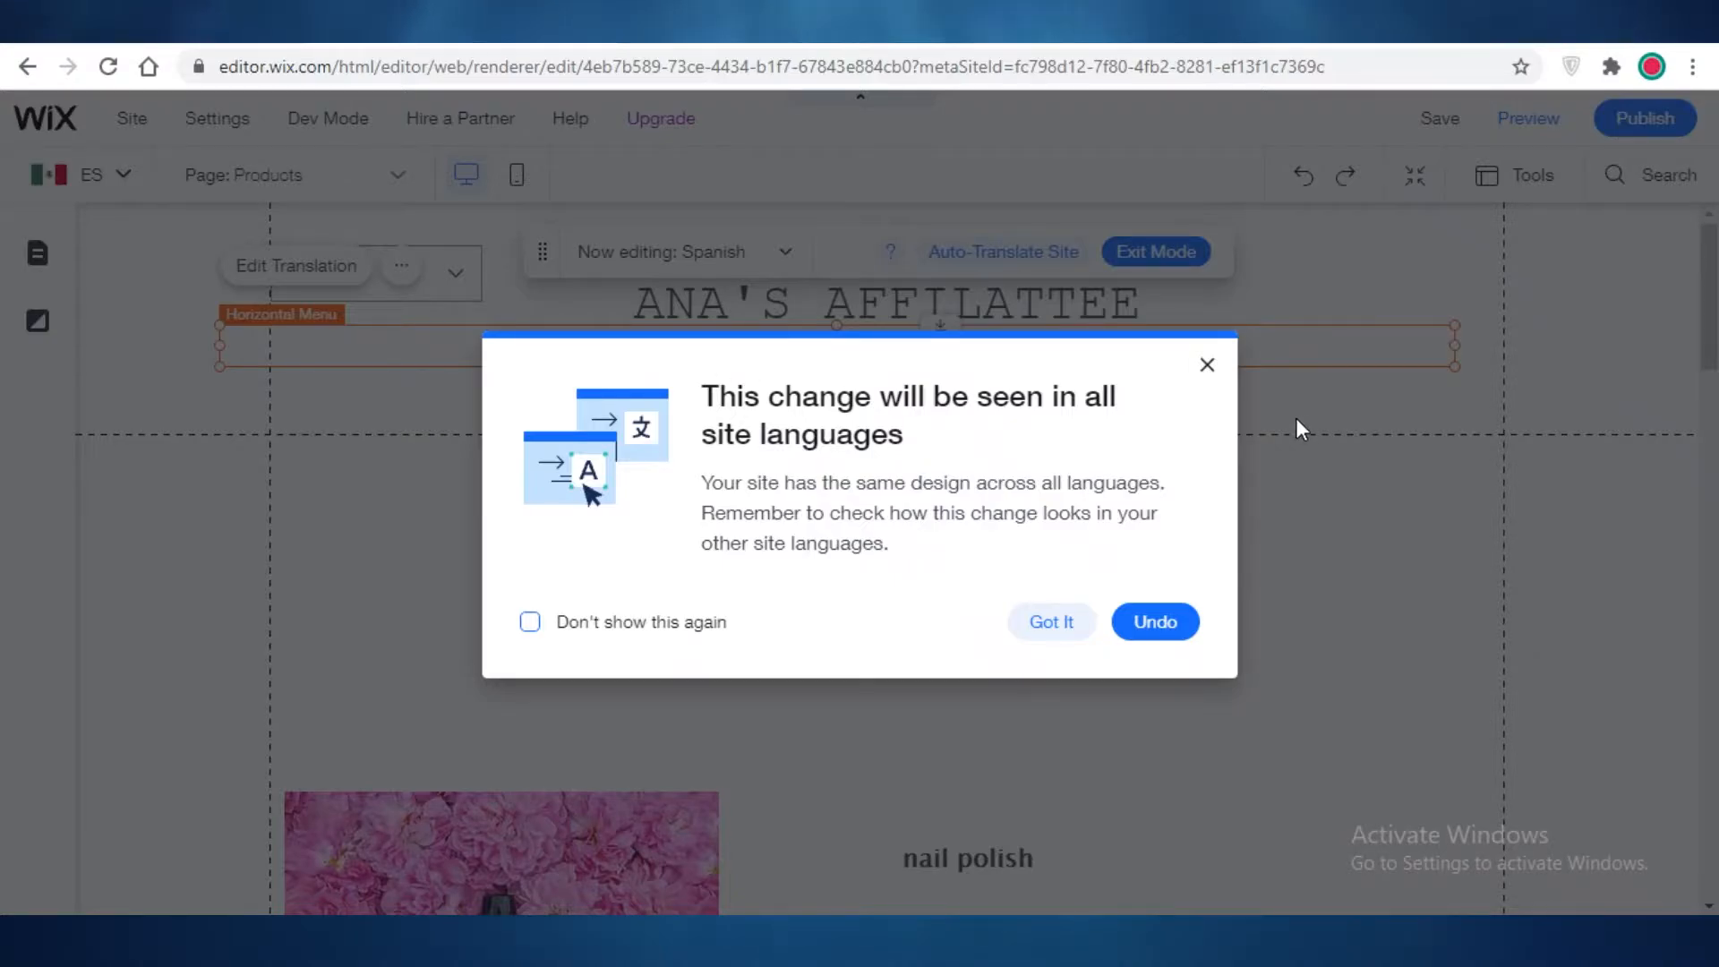
left_click(1148, 629)
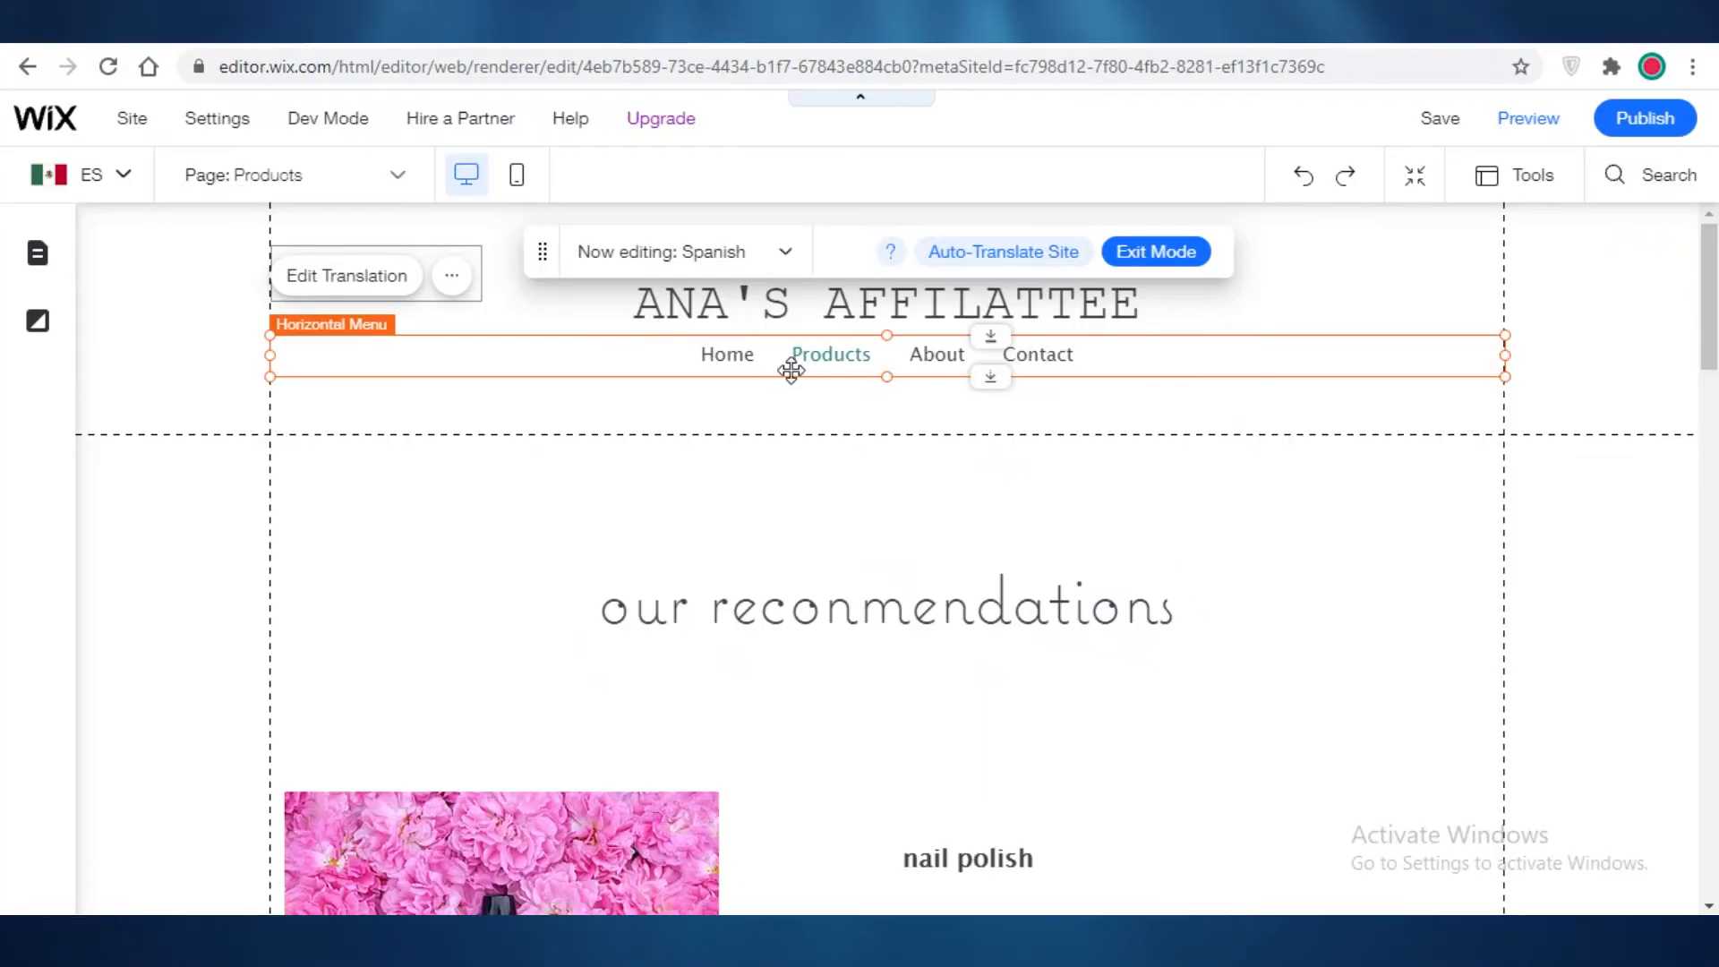
Step: Manually change the Spanish text of the "our reconmendations" heading on the Products page to "OUR RECONMENDOTIONS"
scroll(832, 576, "down", 3)
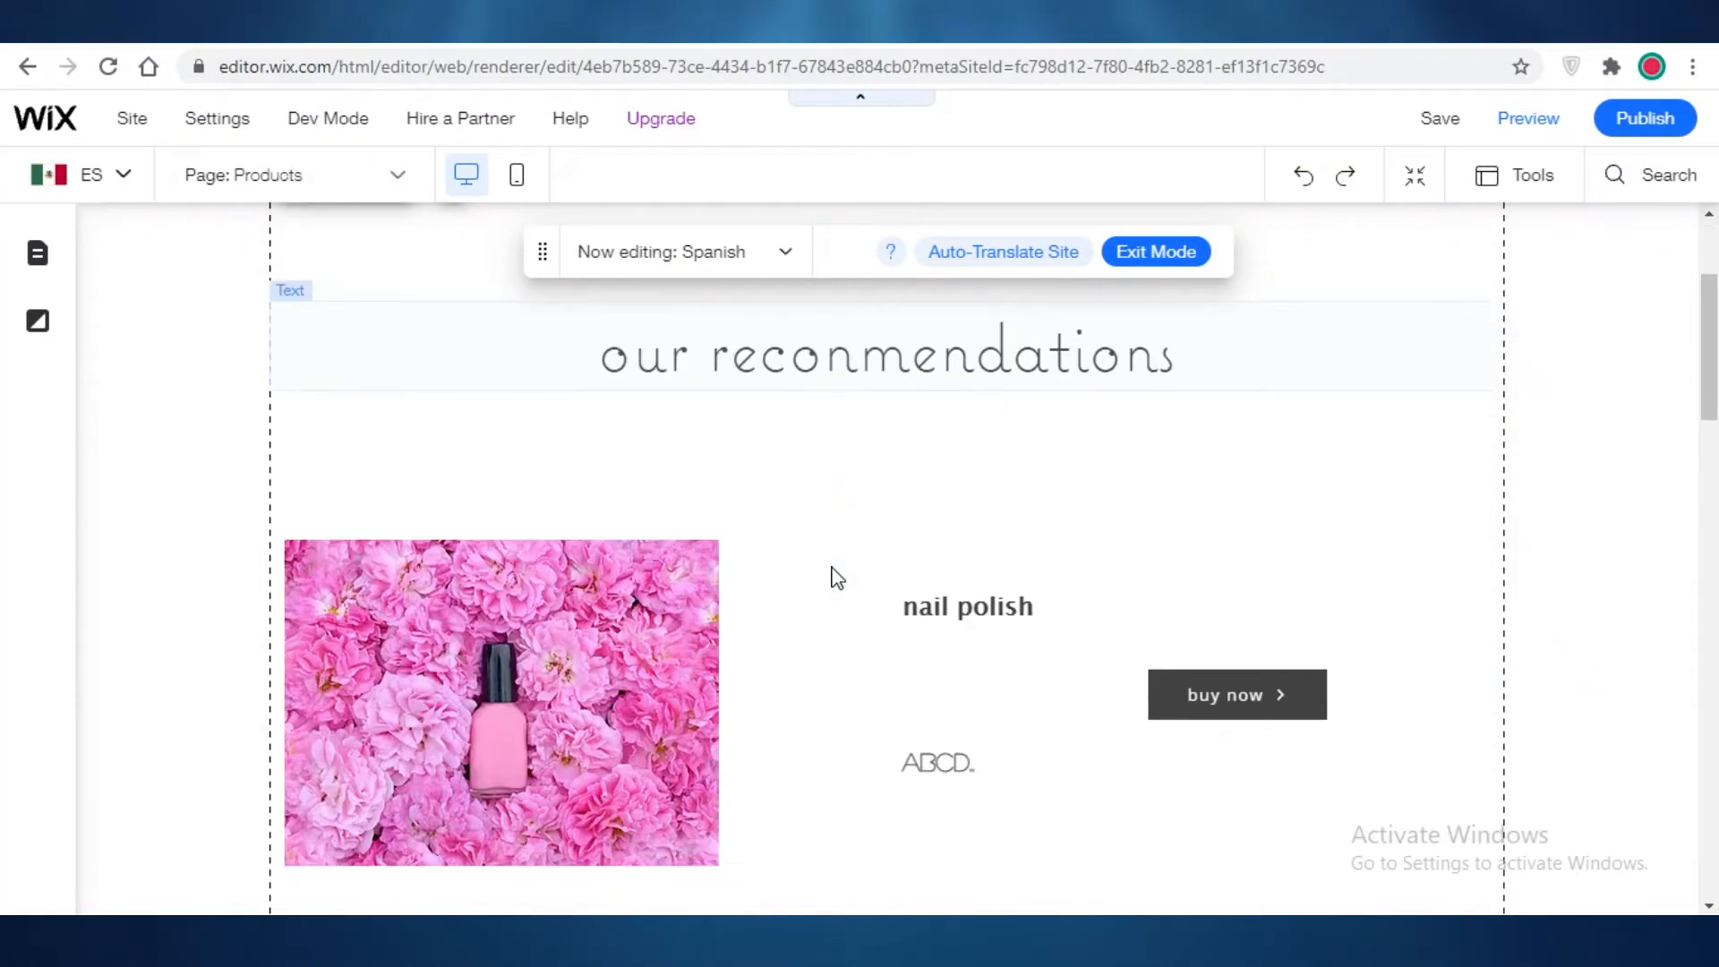
left_click(855, 349)
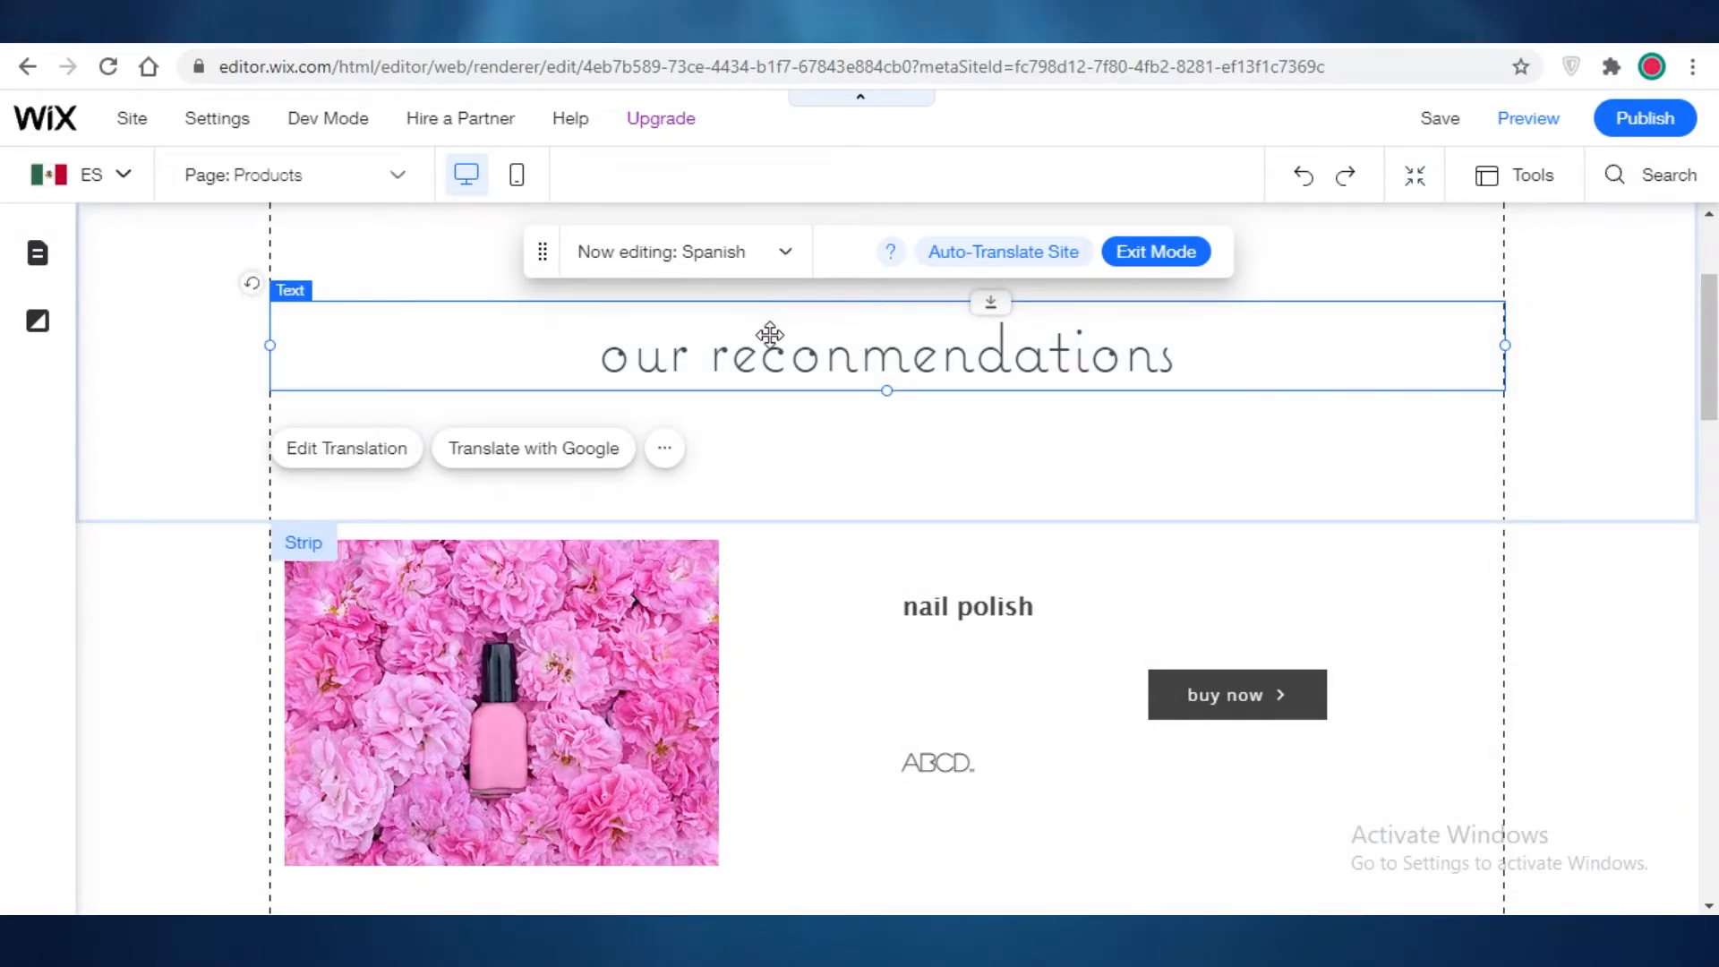
mouse_move(1024, 259)
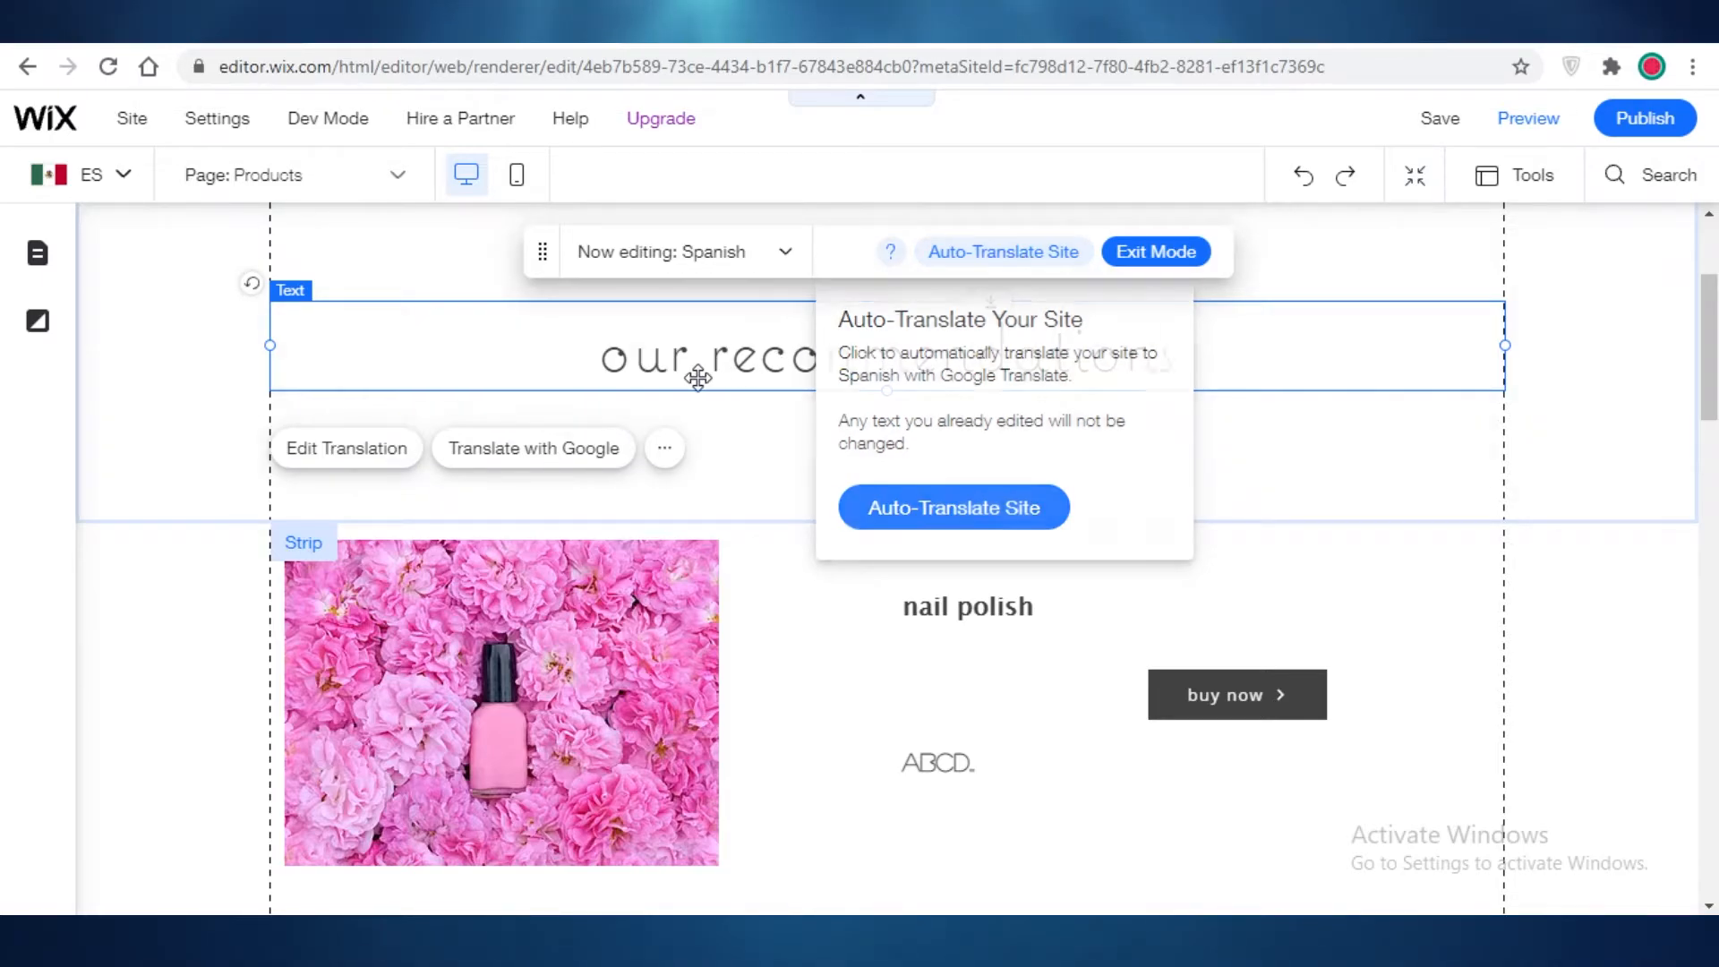
left_click(356, 458)
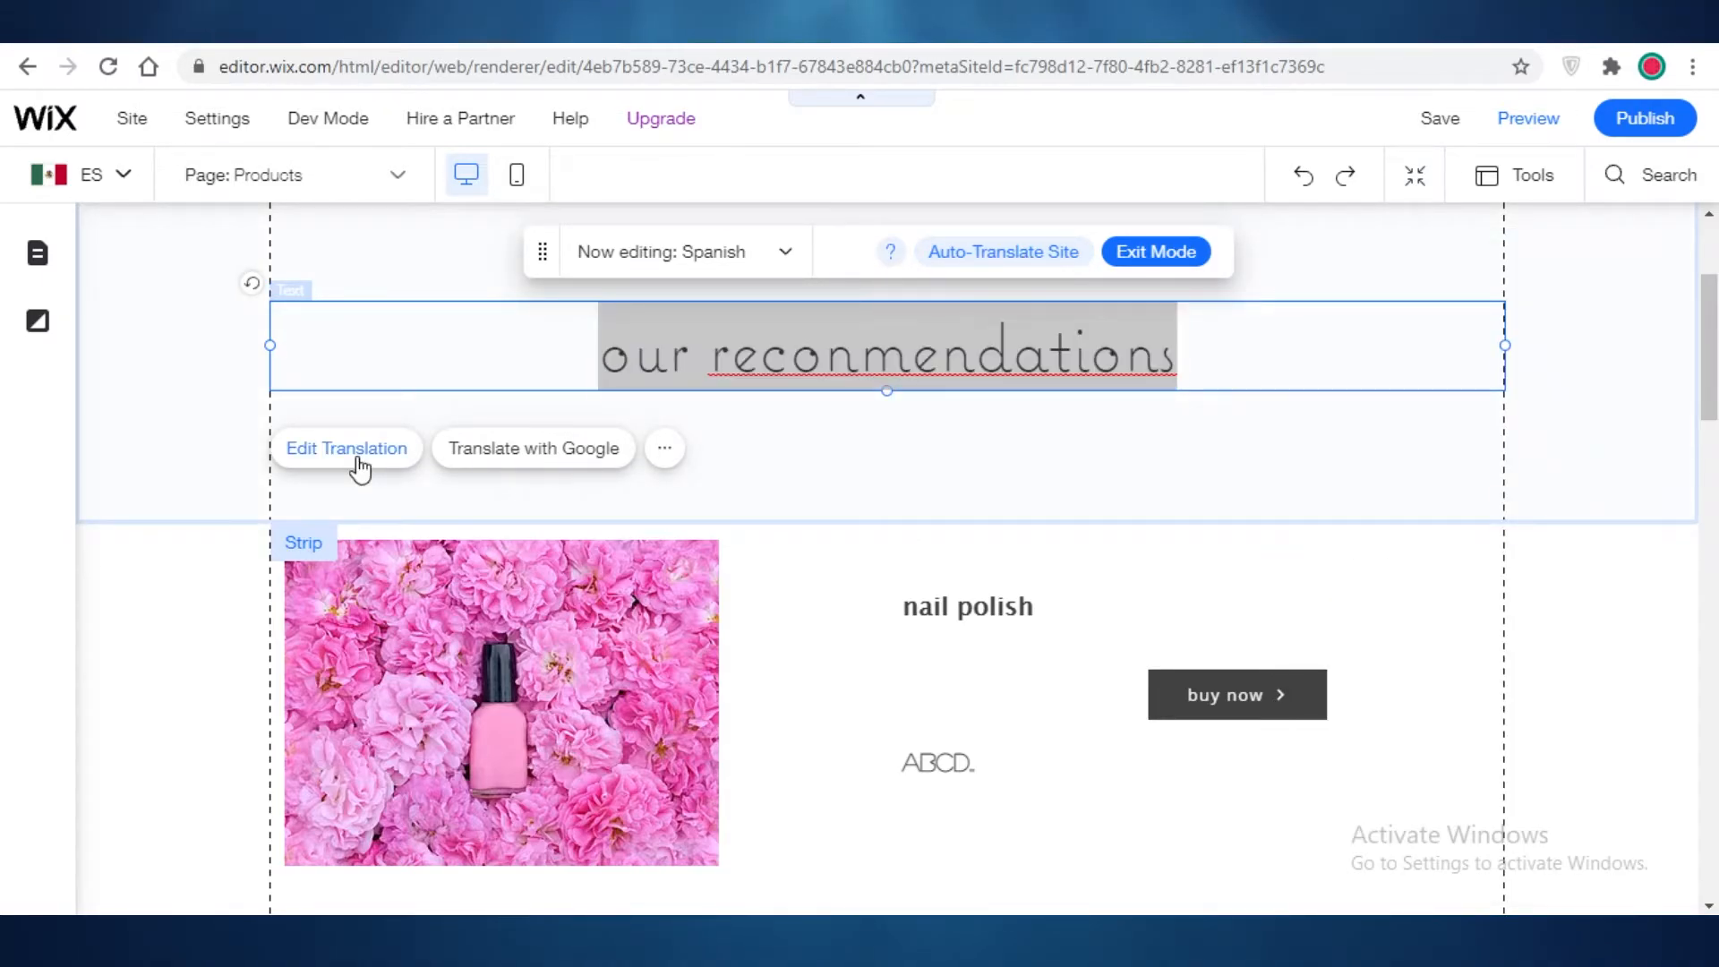
double_click(1056, 350)
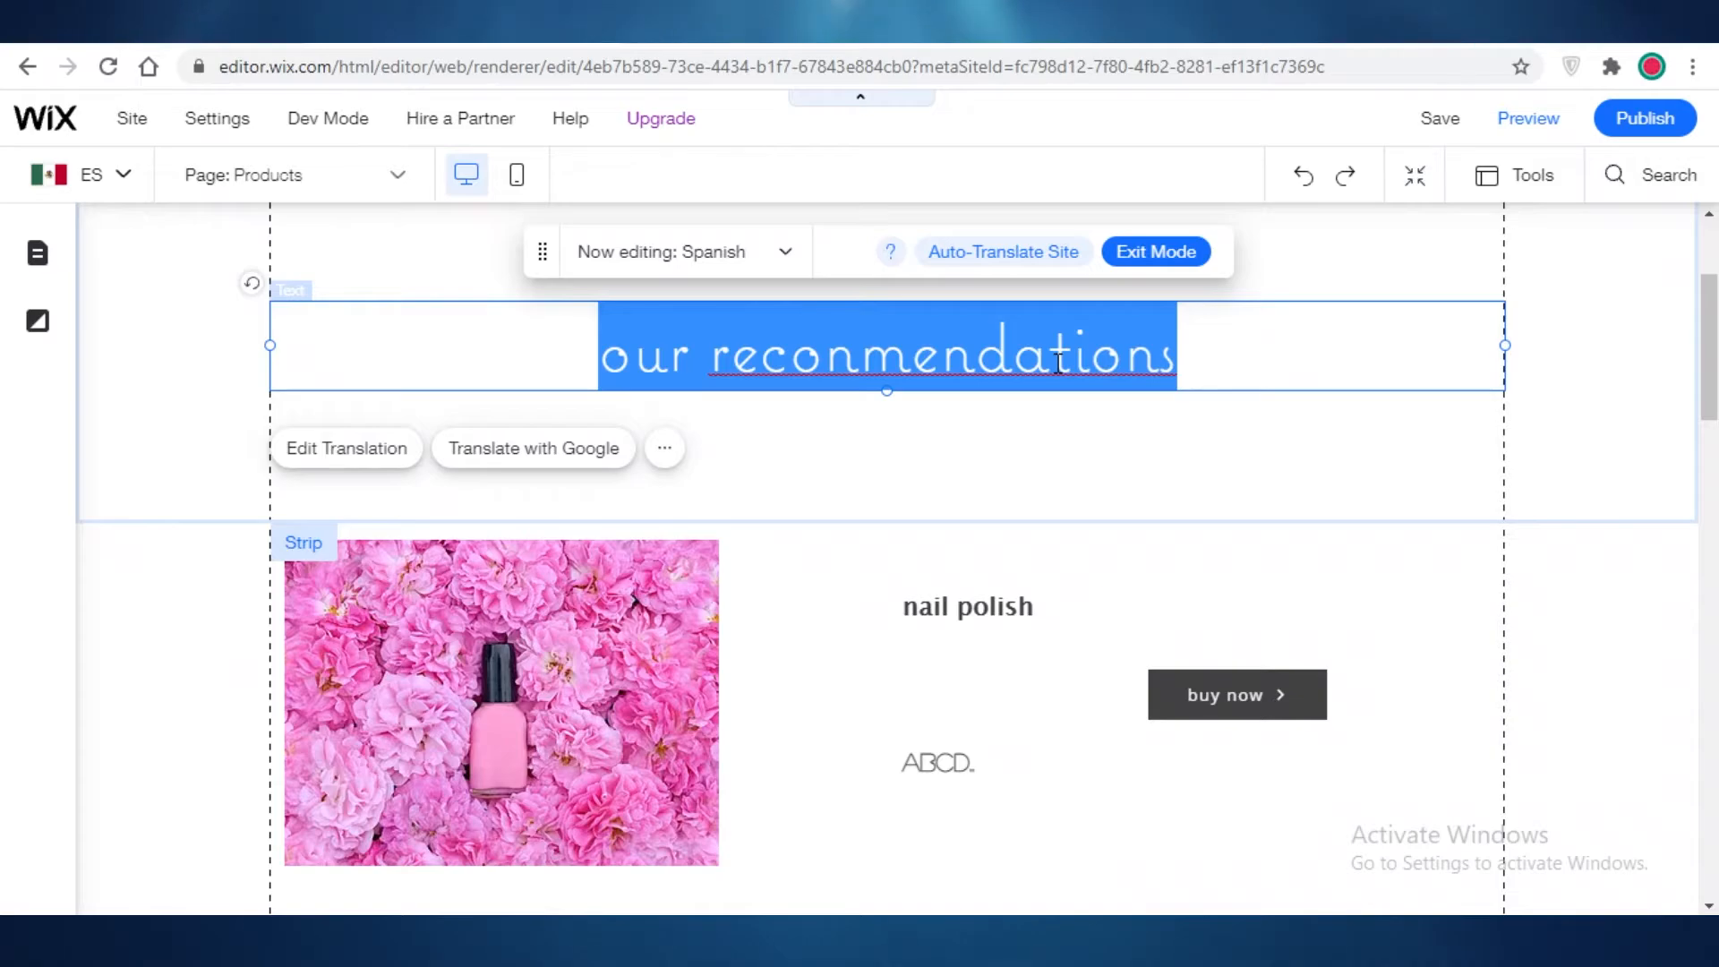
type("OUR RECONMENDOTIONS")
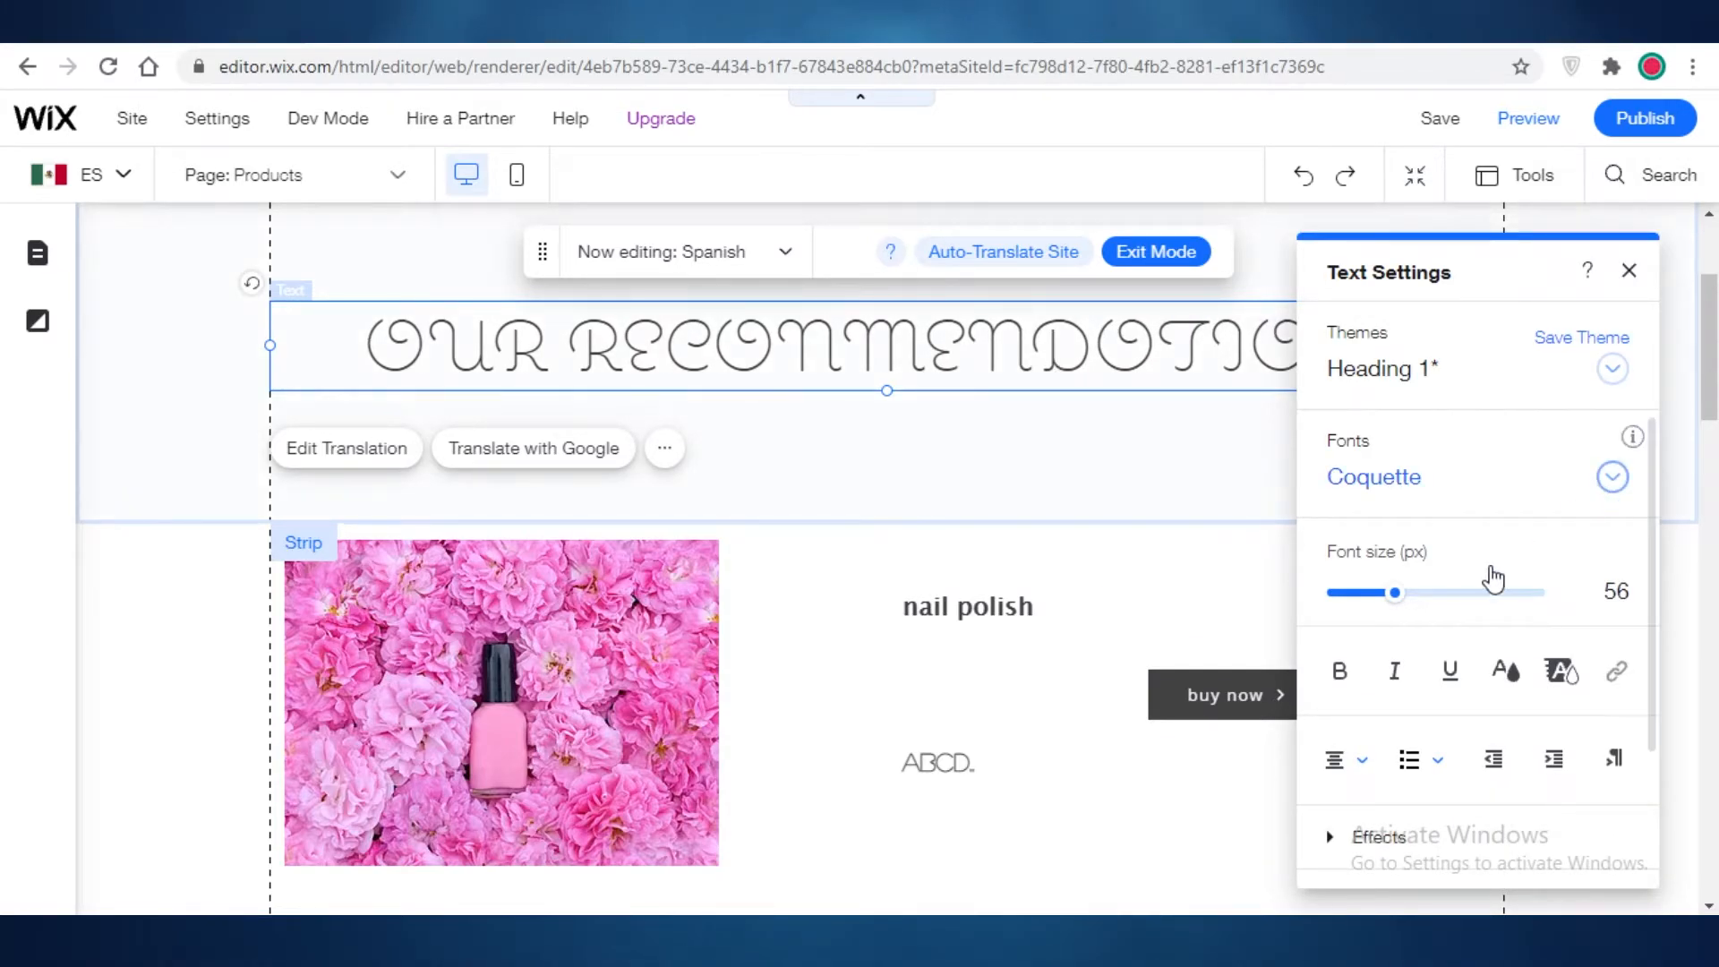
Step: Try to apply the Dancing Script Regular font to the Spanish recommendations heading
left_click(1432, 477)
scroll(1373, 681, "down", 2)
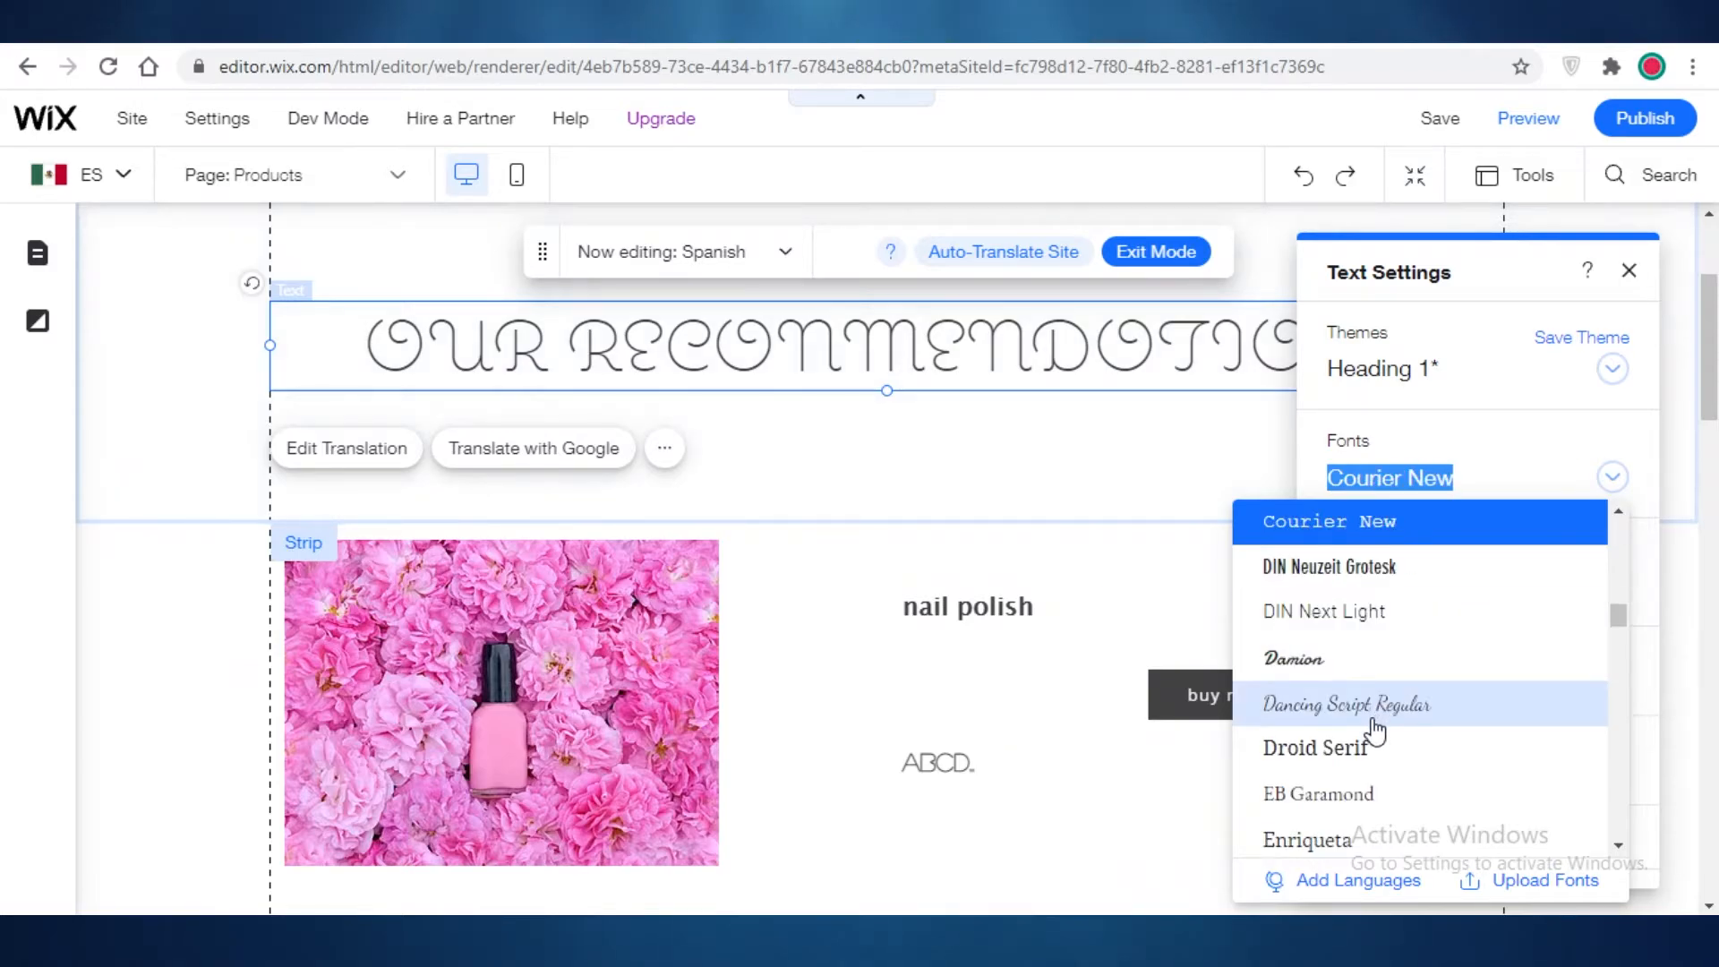
left_click(1373, 705)
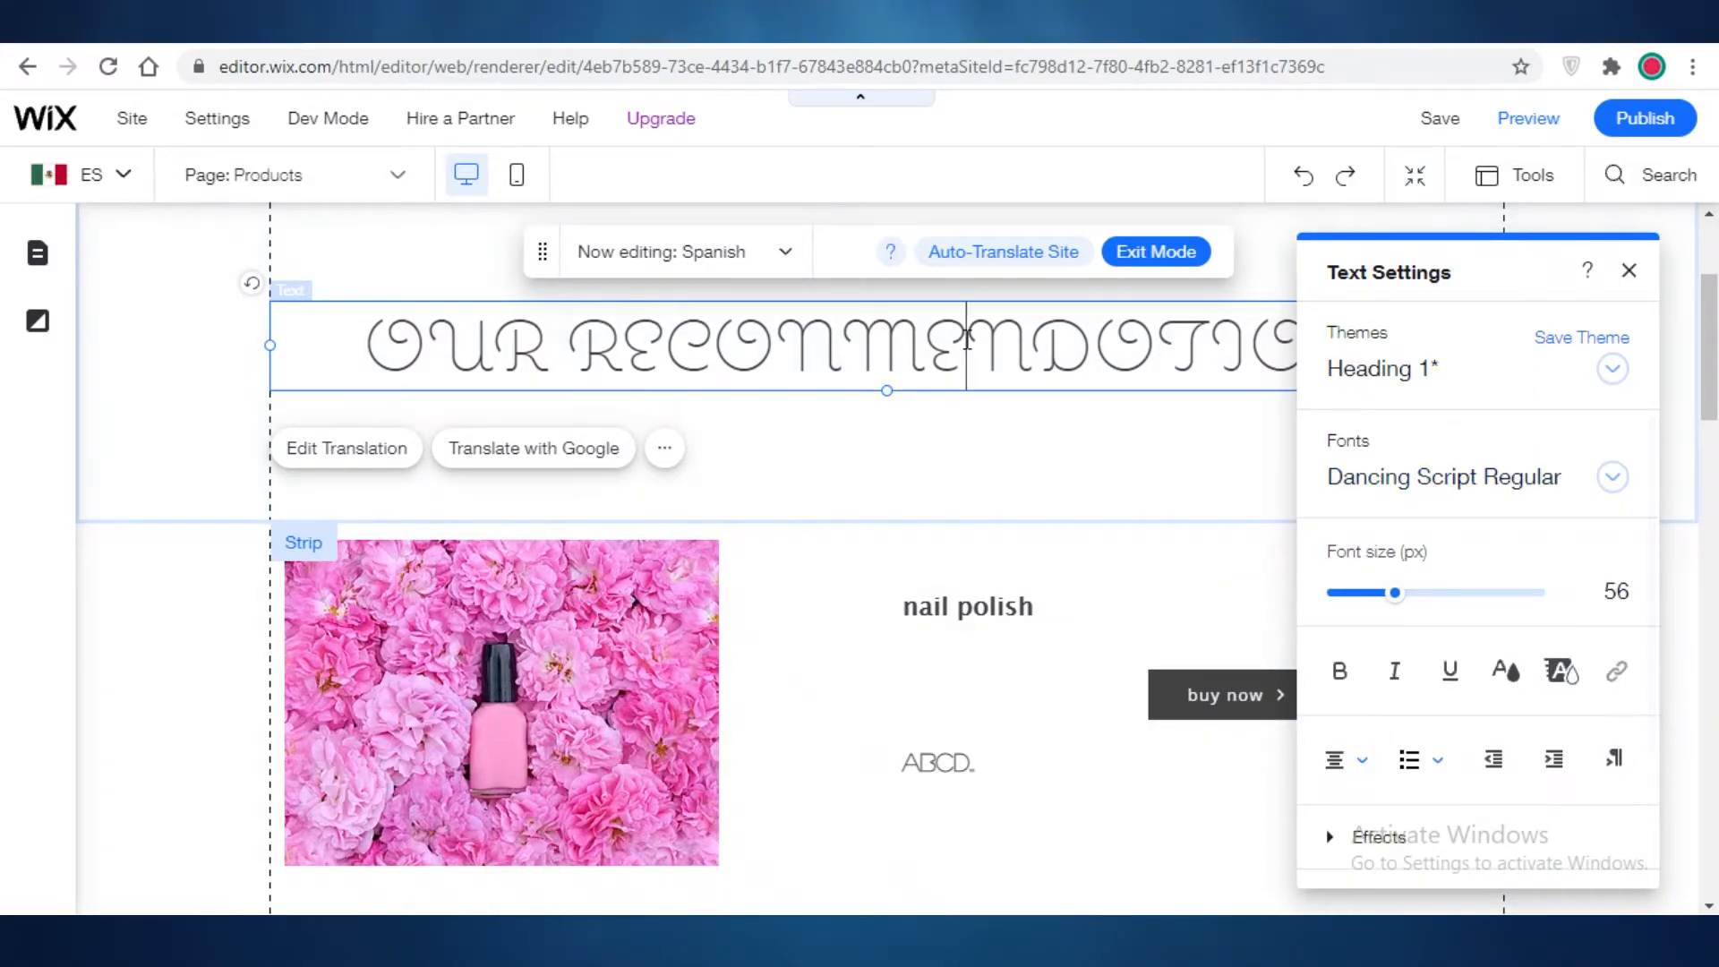
Step: Set the whole Spanish recommendations heading to DIN Next Light at 25 px and close its text settings
key("ctrl+a")
left_click(1515, 479)
left_click(1408, 675)
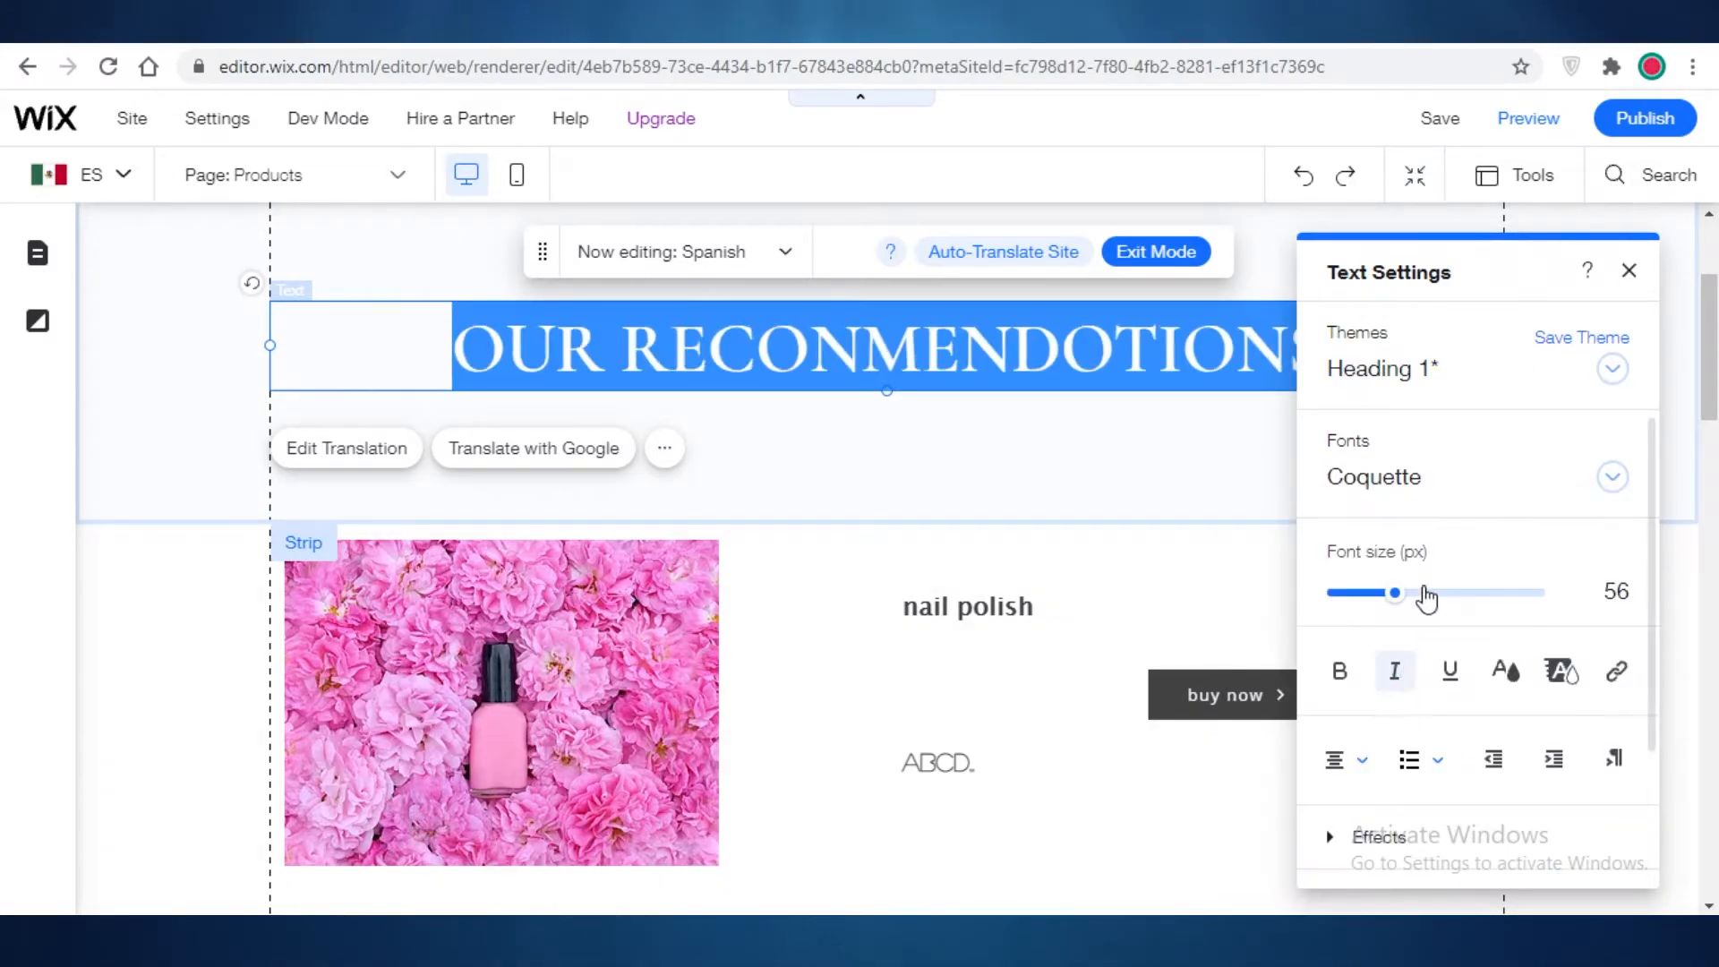
left_click(1360, 594)
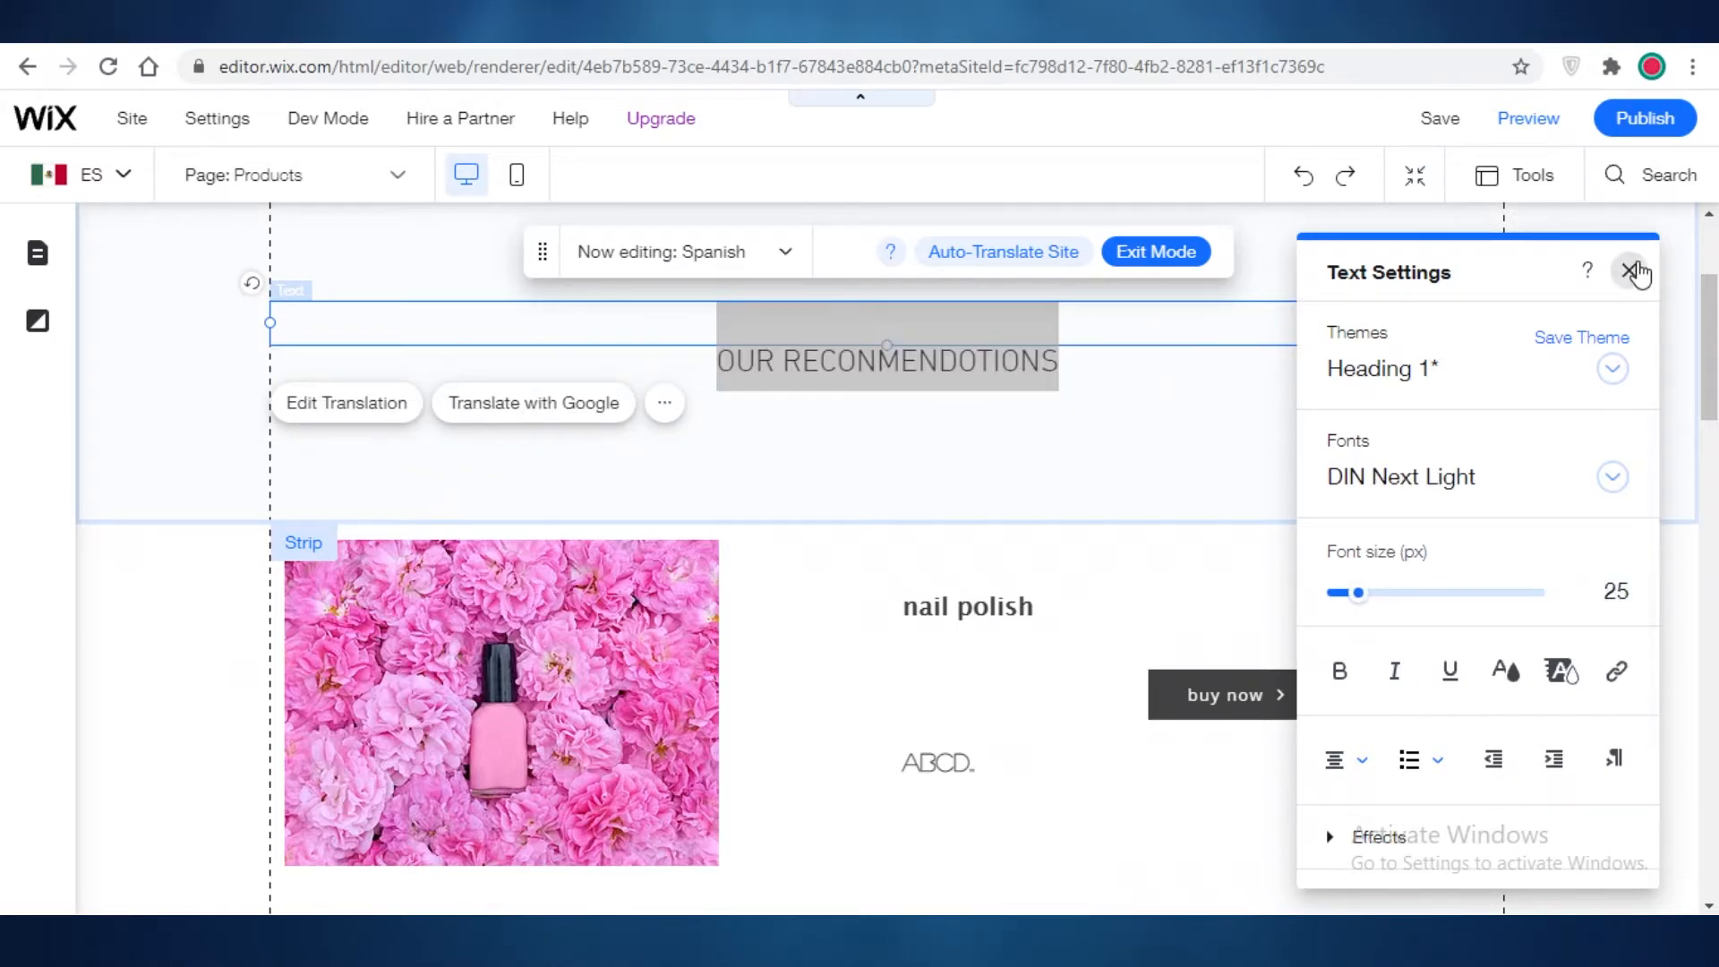
left_click(1628, 270)
left_click(1638, 513)
Step: Save the translated site, dismiss the save confirmation, and publish the site
scroll(863, 498, "up", 3)
scroll(913, 541, "down", 4)
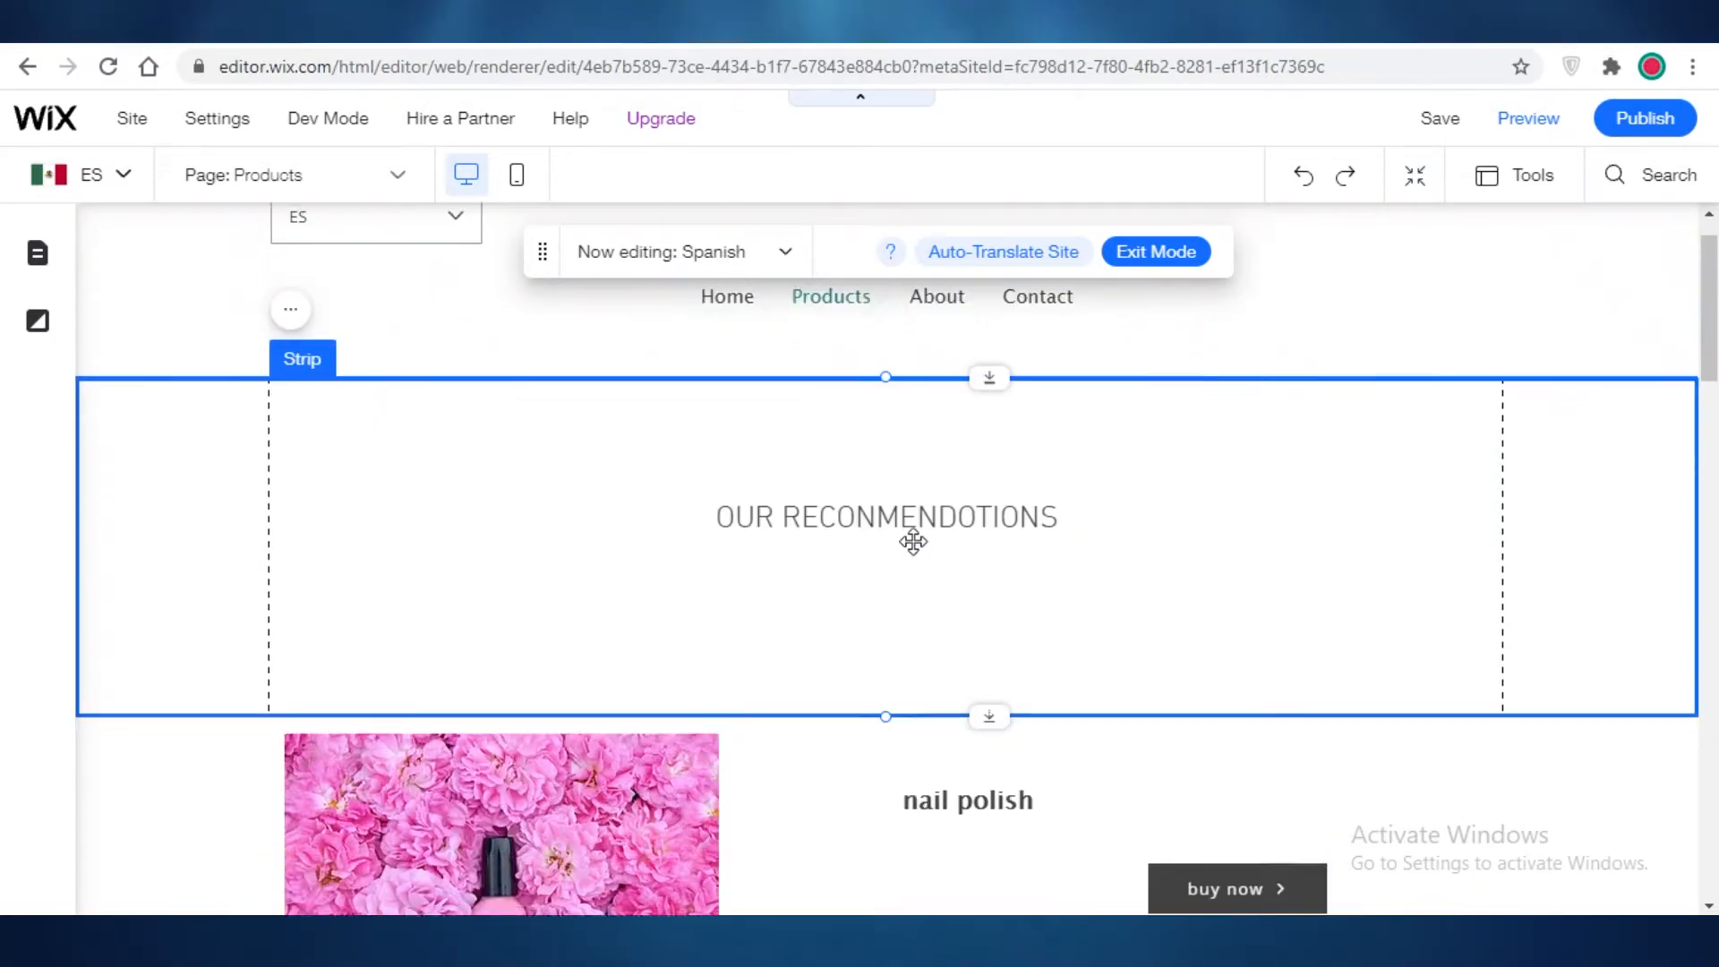
scroll(1074, 343, "down", 2)
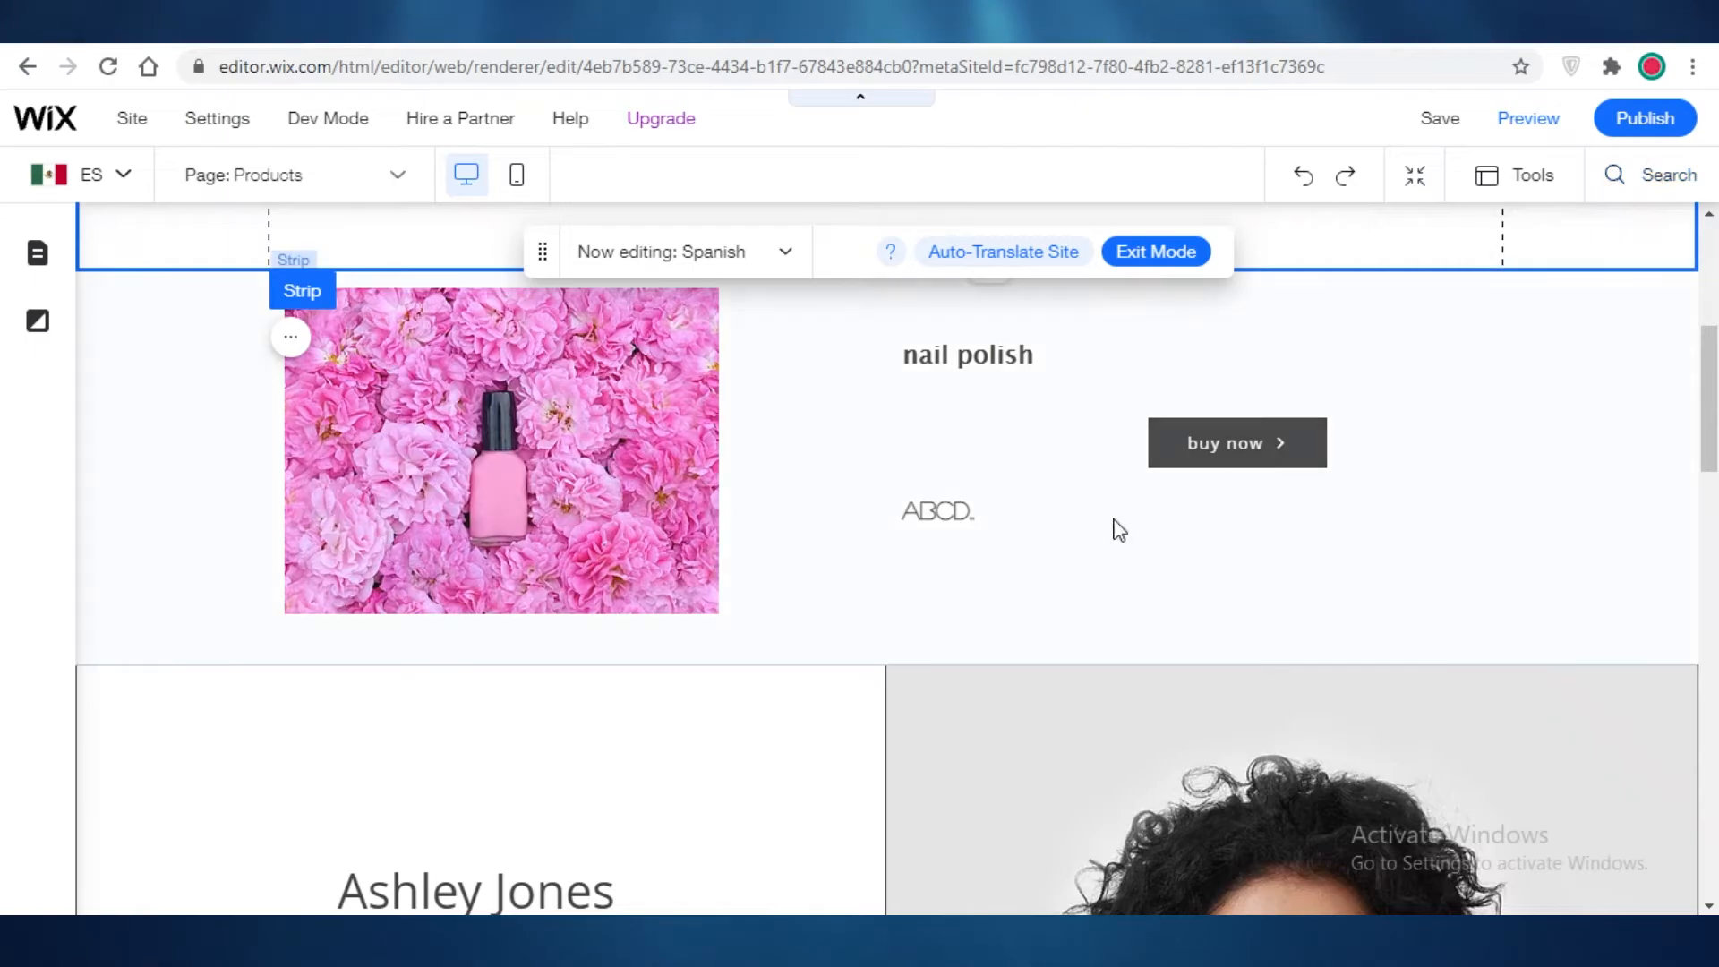
scroll(852, 615, "up", 5)
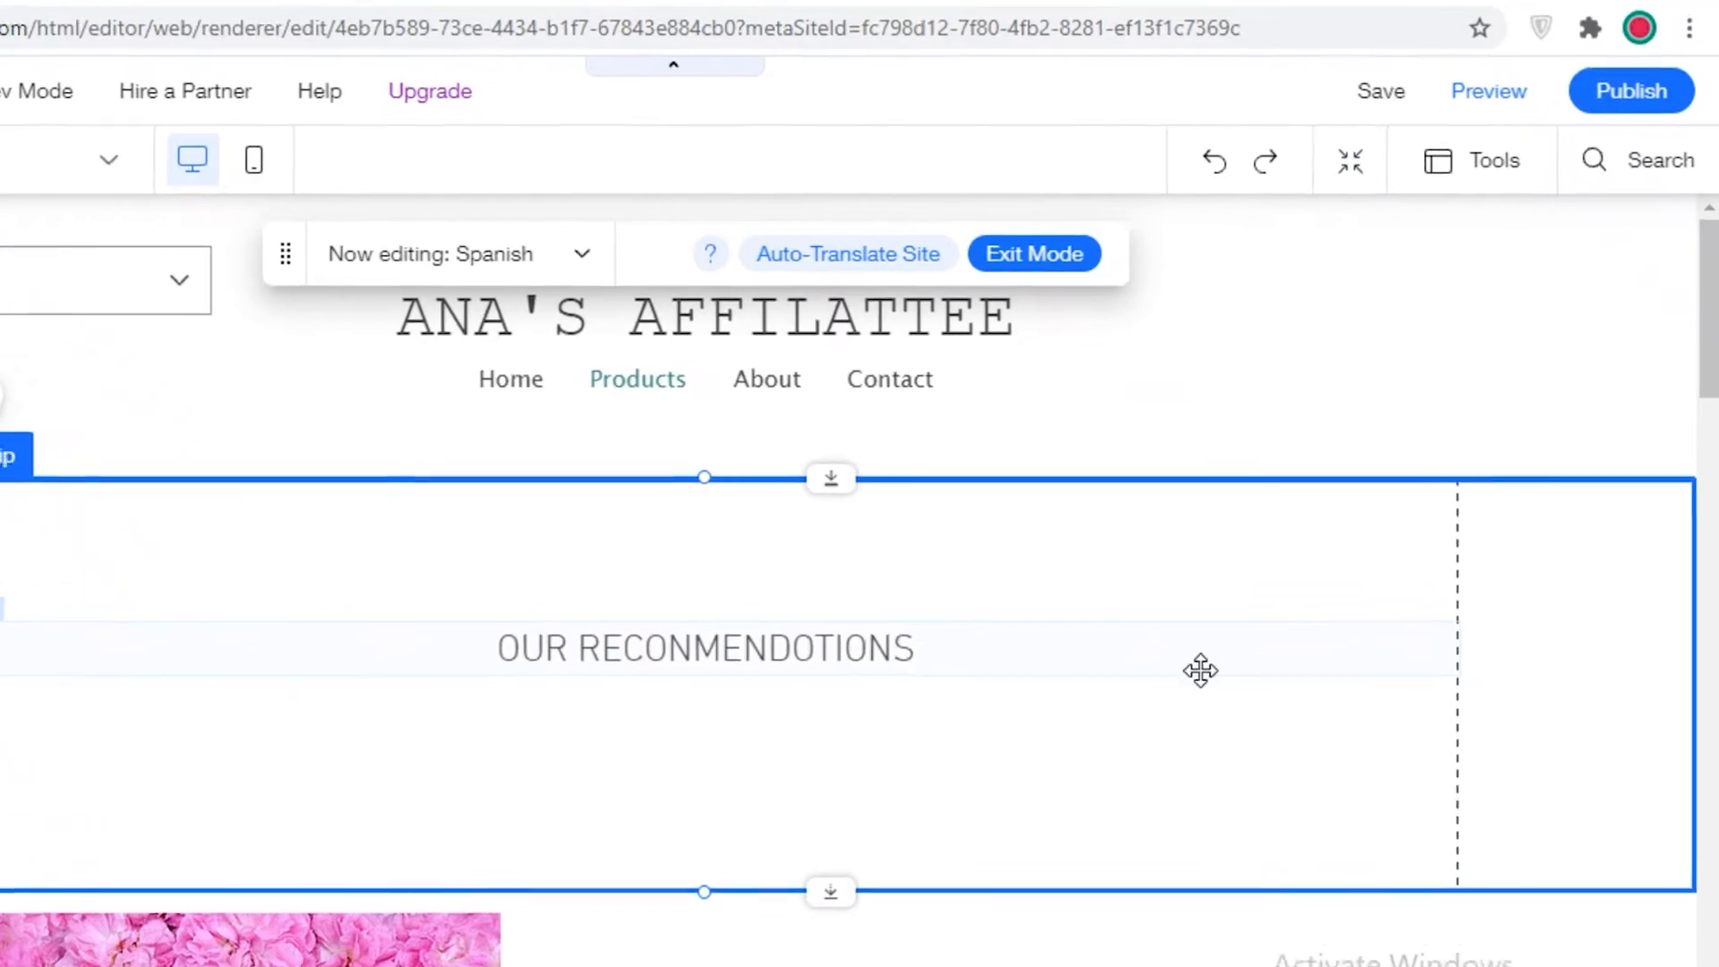
mouse_move(1383, 107)
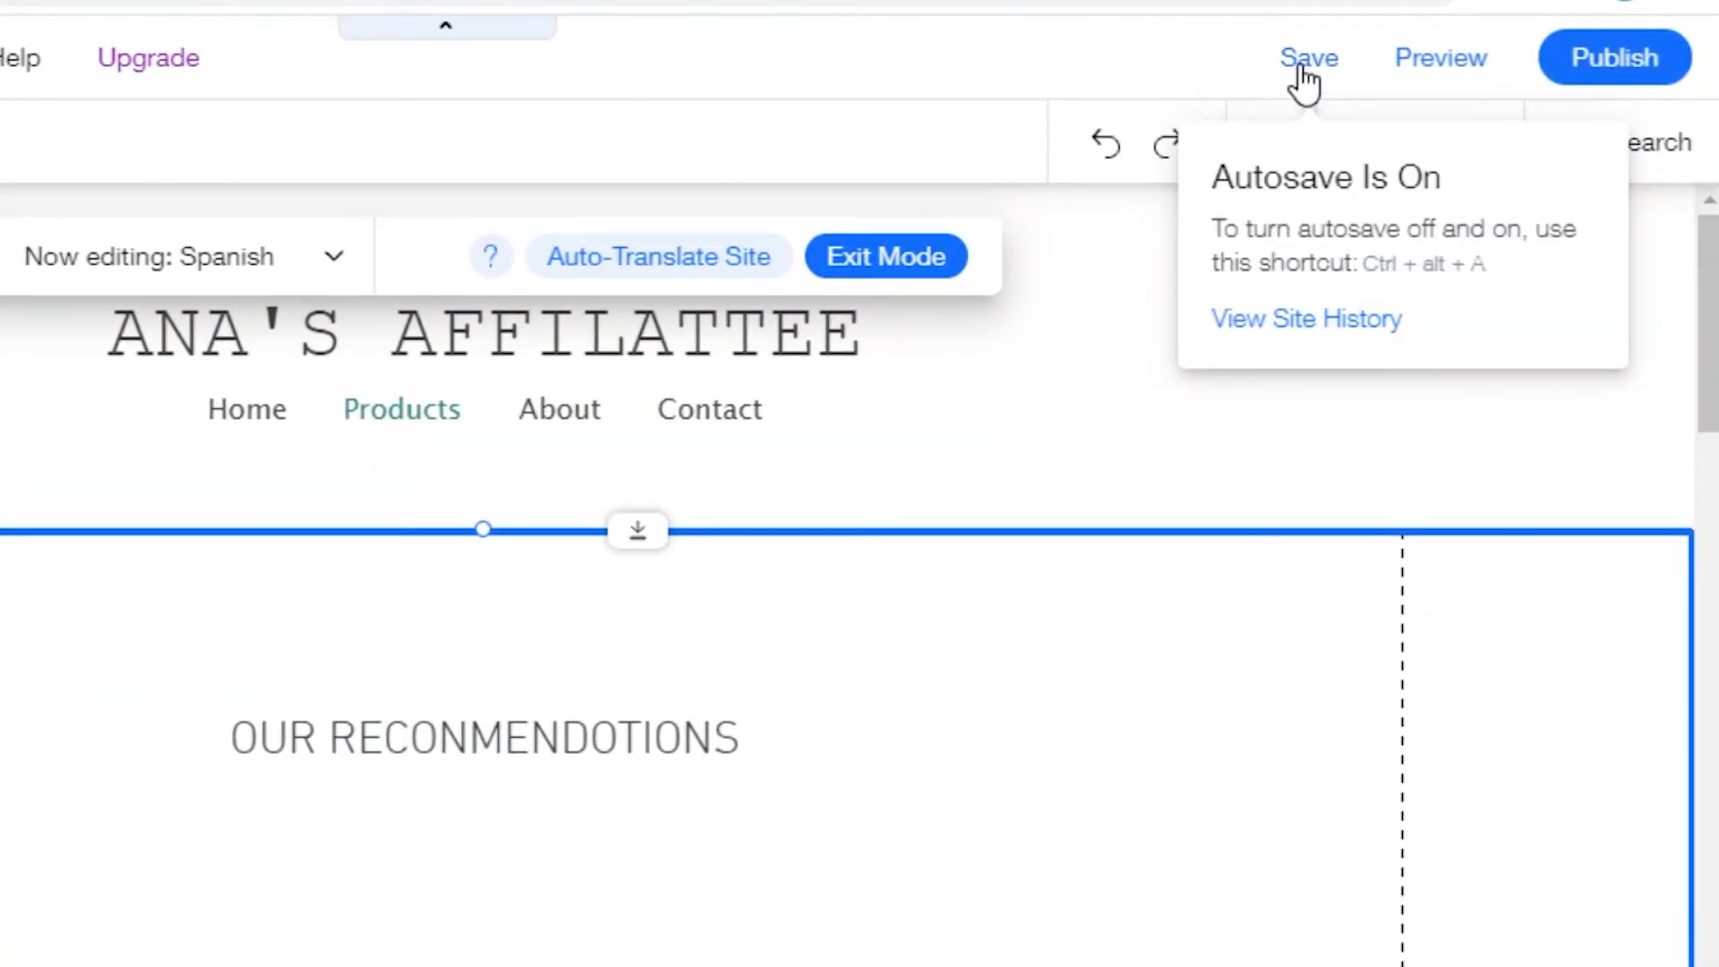
left_click(1299, 72)
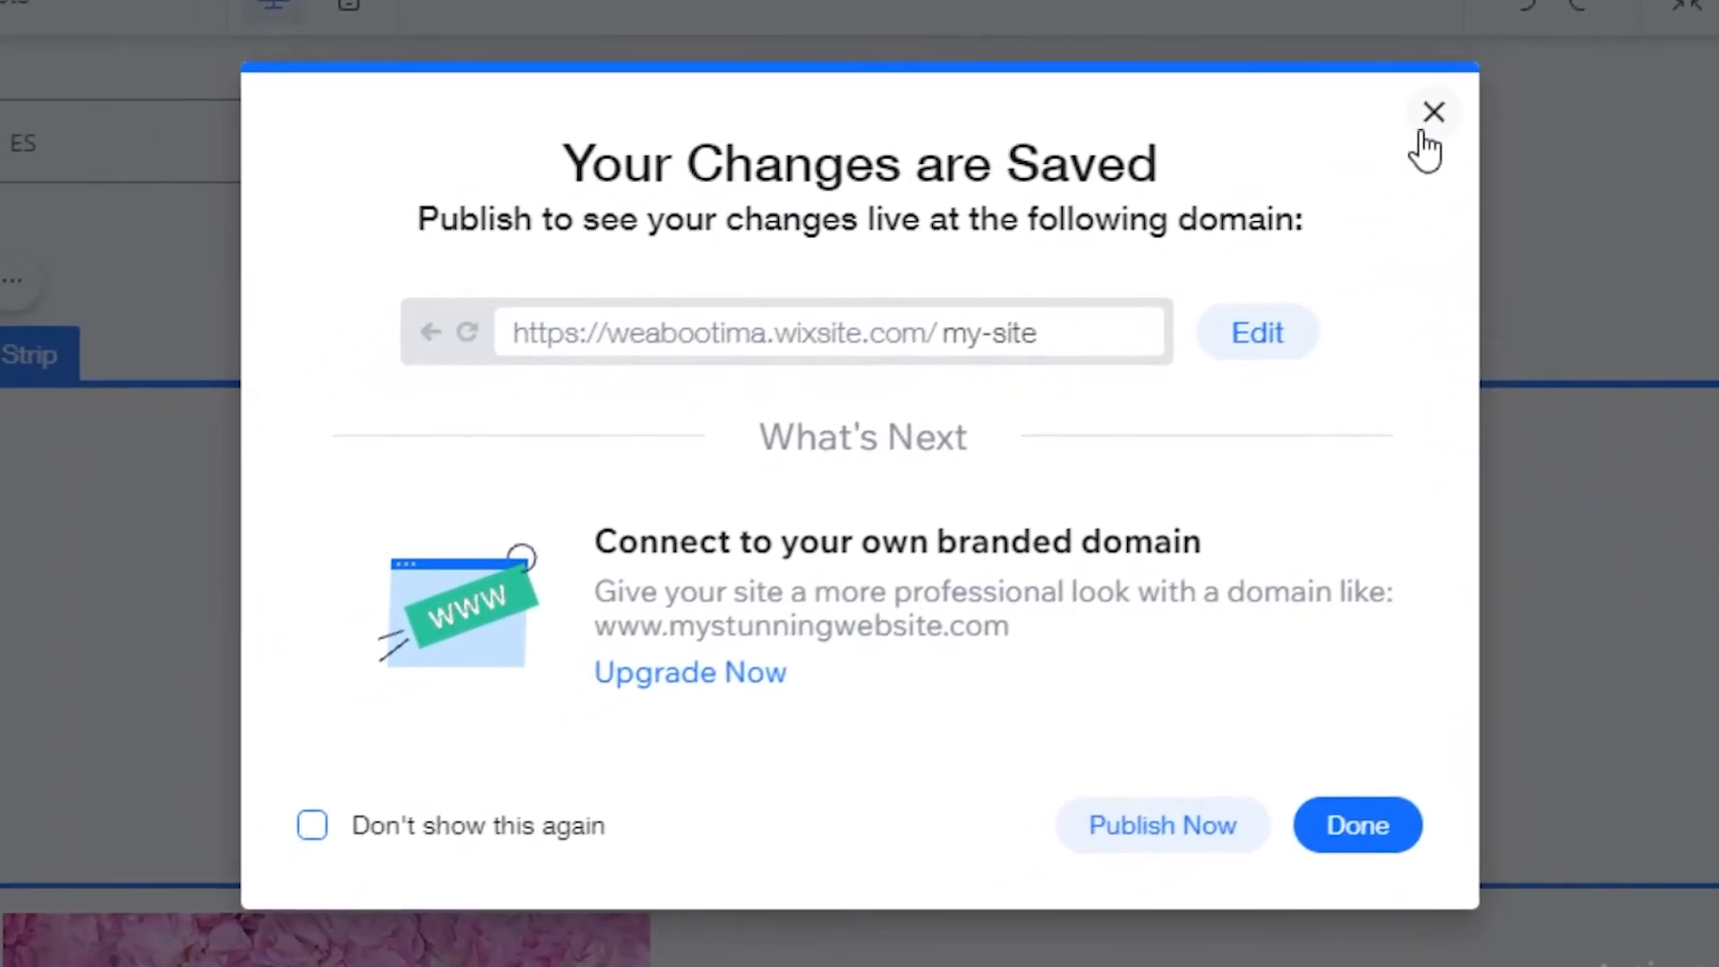
left_click(1242, 180)
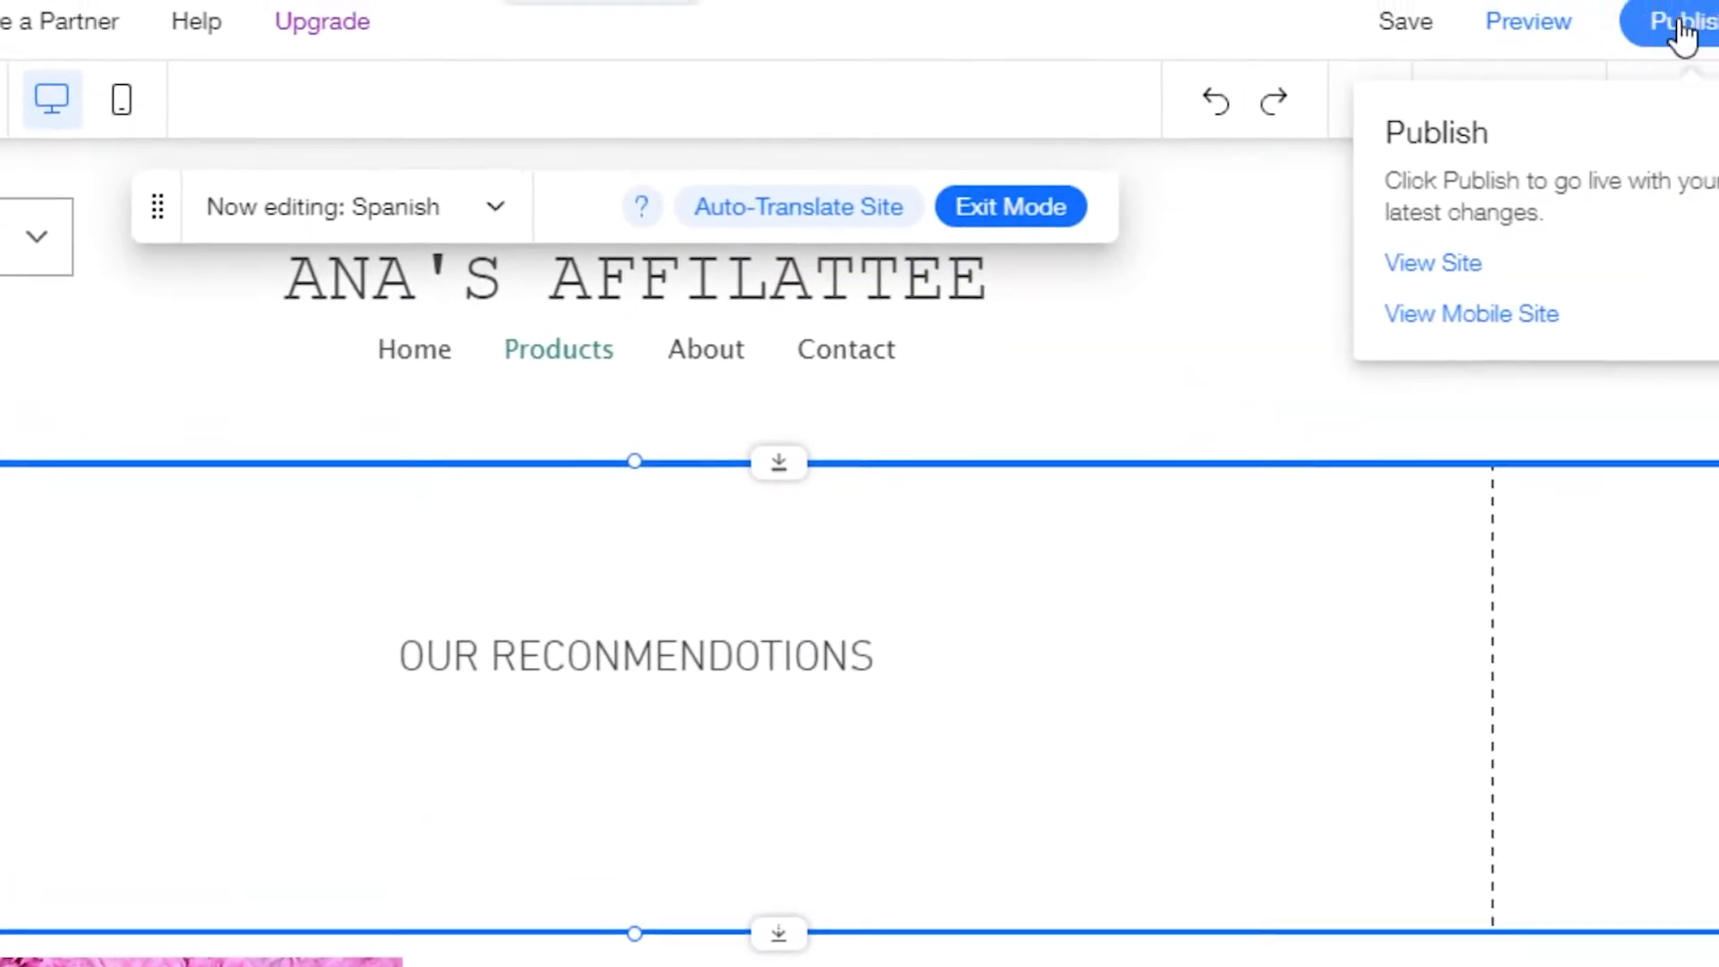
left_click(1676, 33)
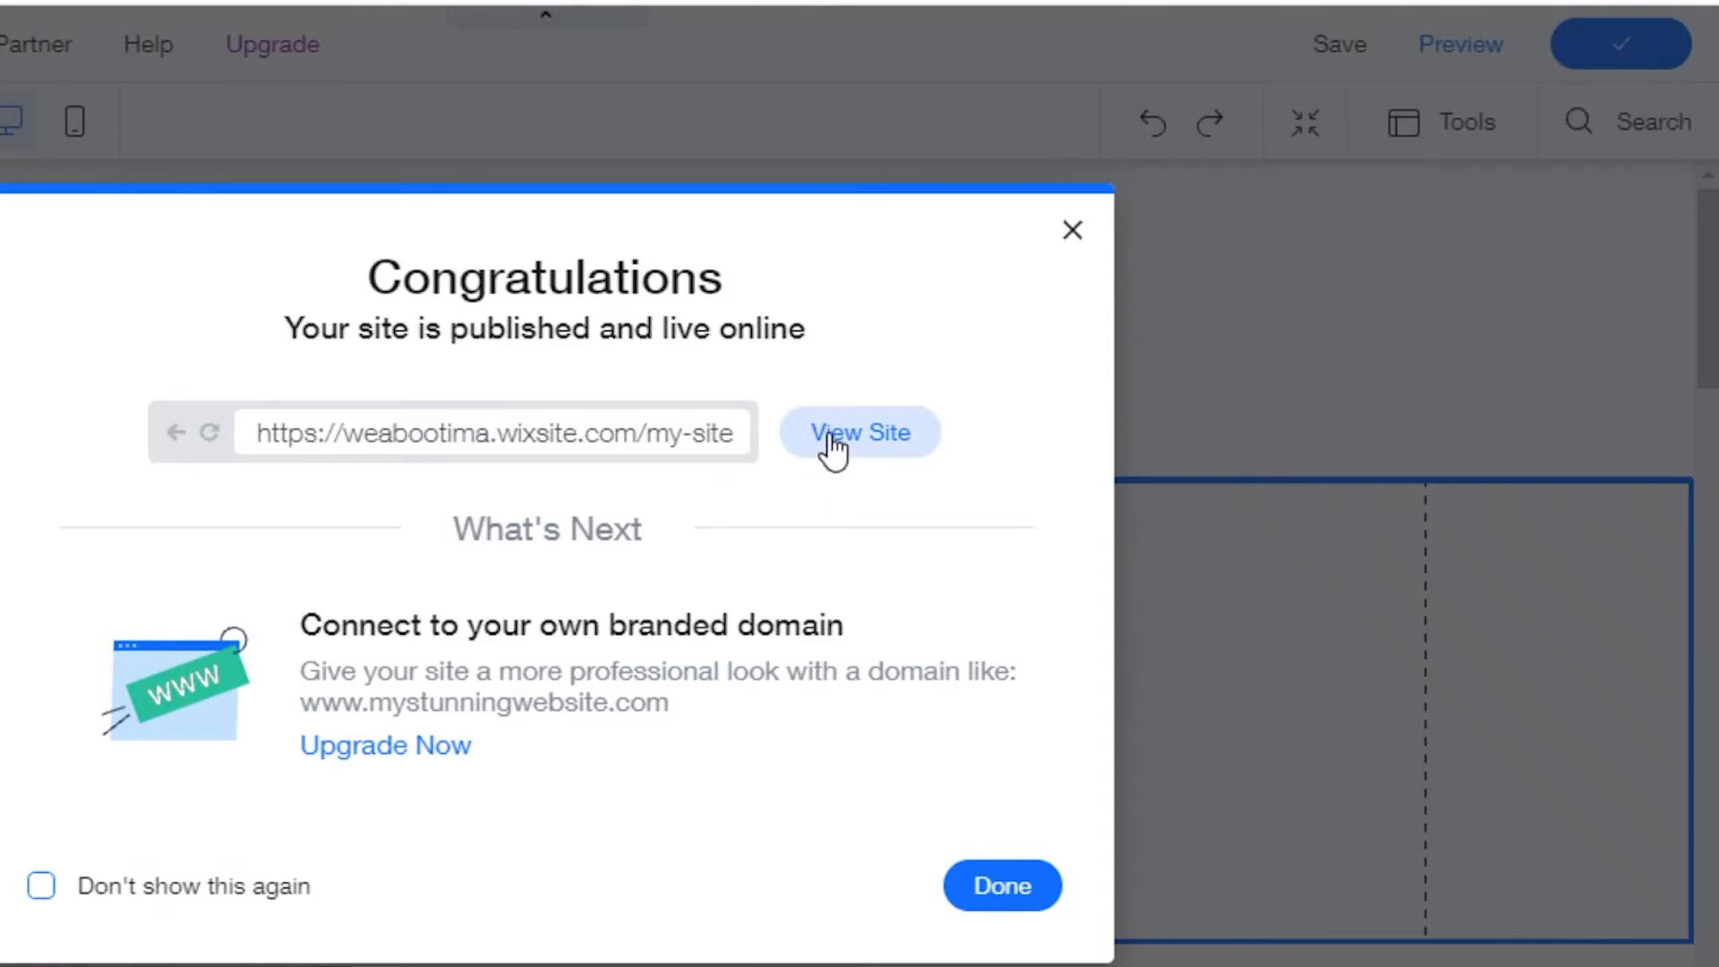
Step: View the published site, switch it to Japanese, dismiss the browser's translation offer, and look through the translated home page
left_click(836, 437)
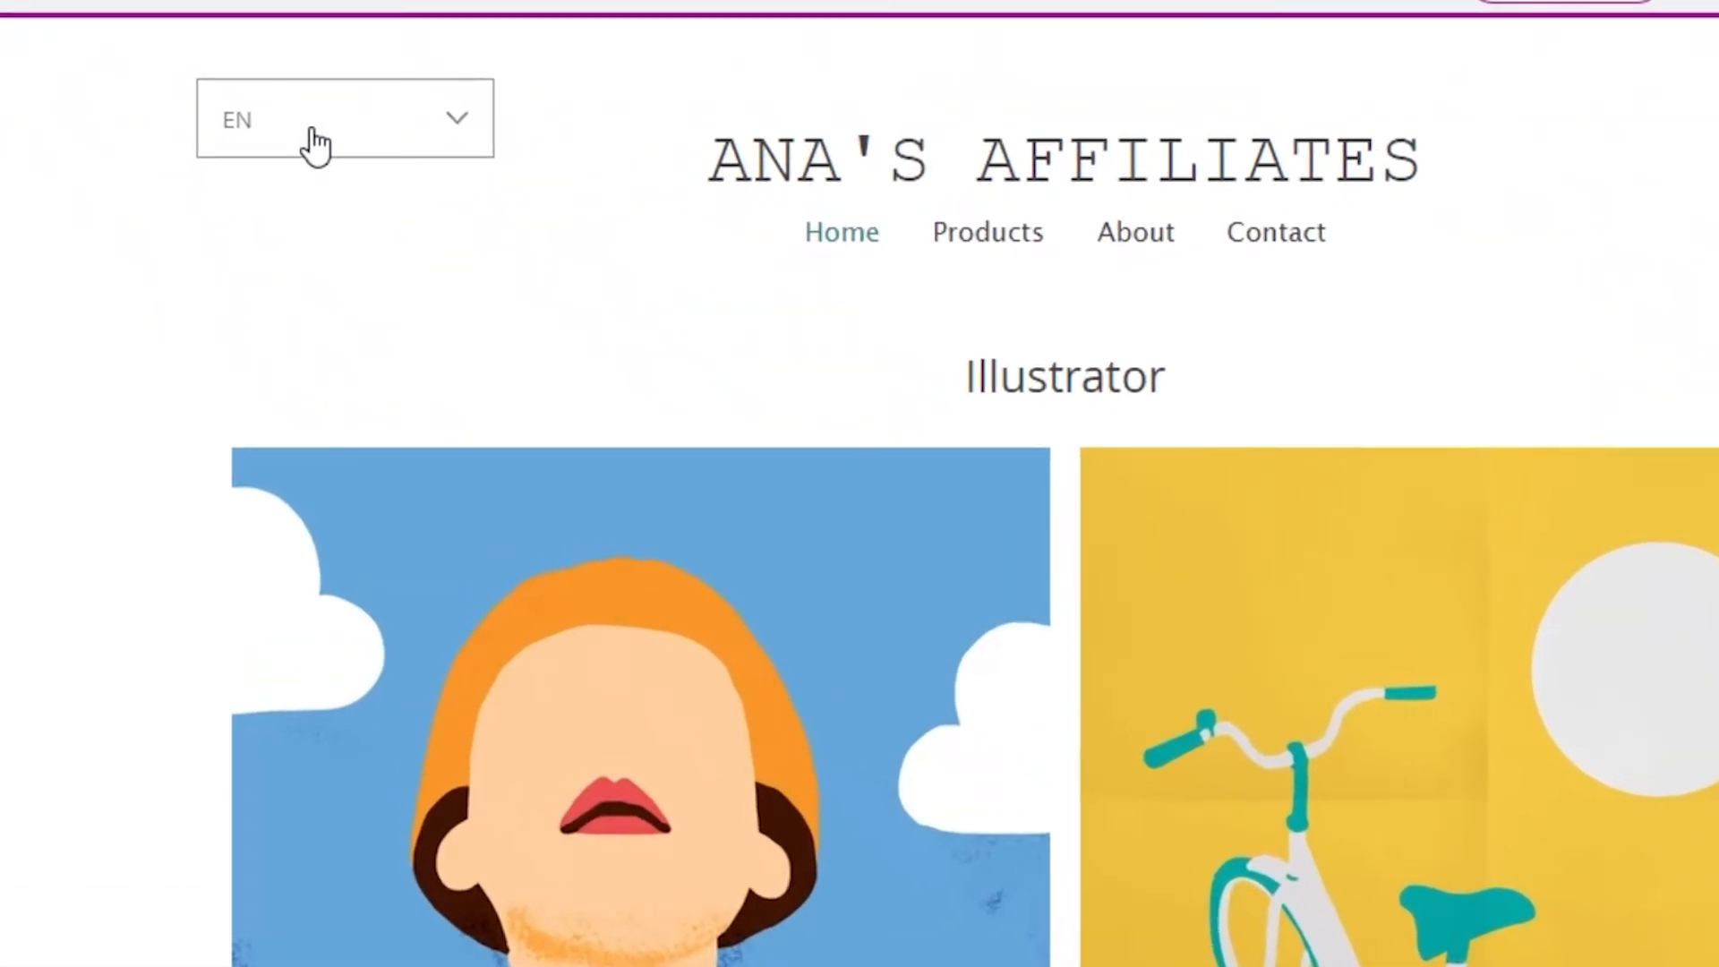
left_click(283, 107)
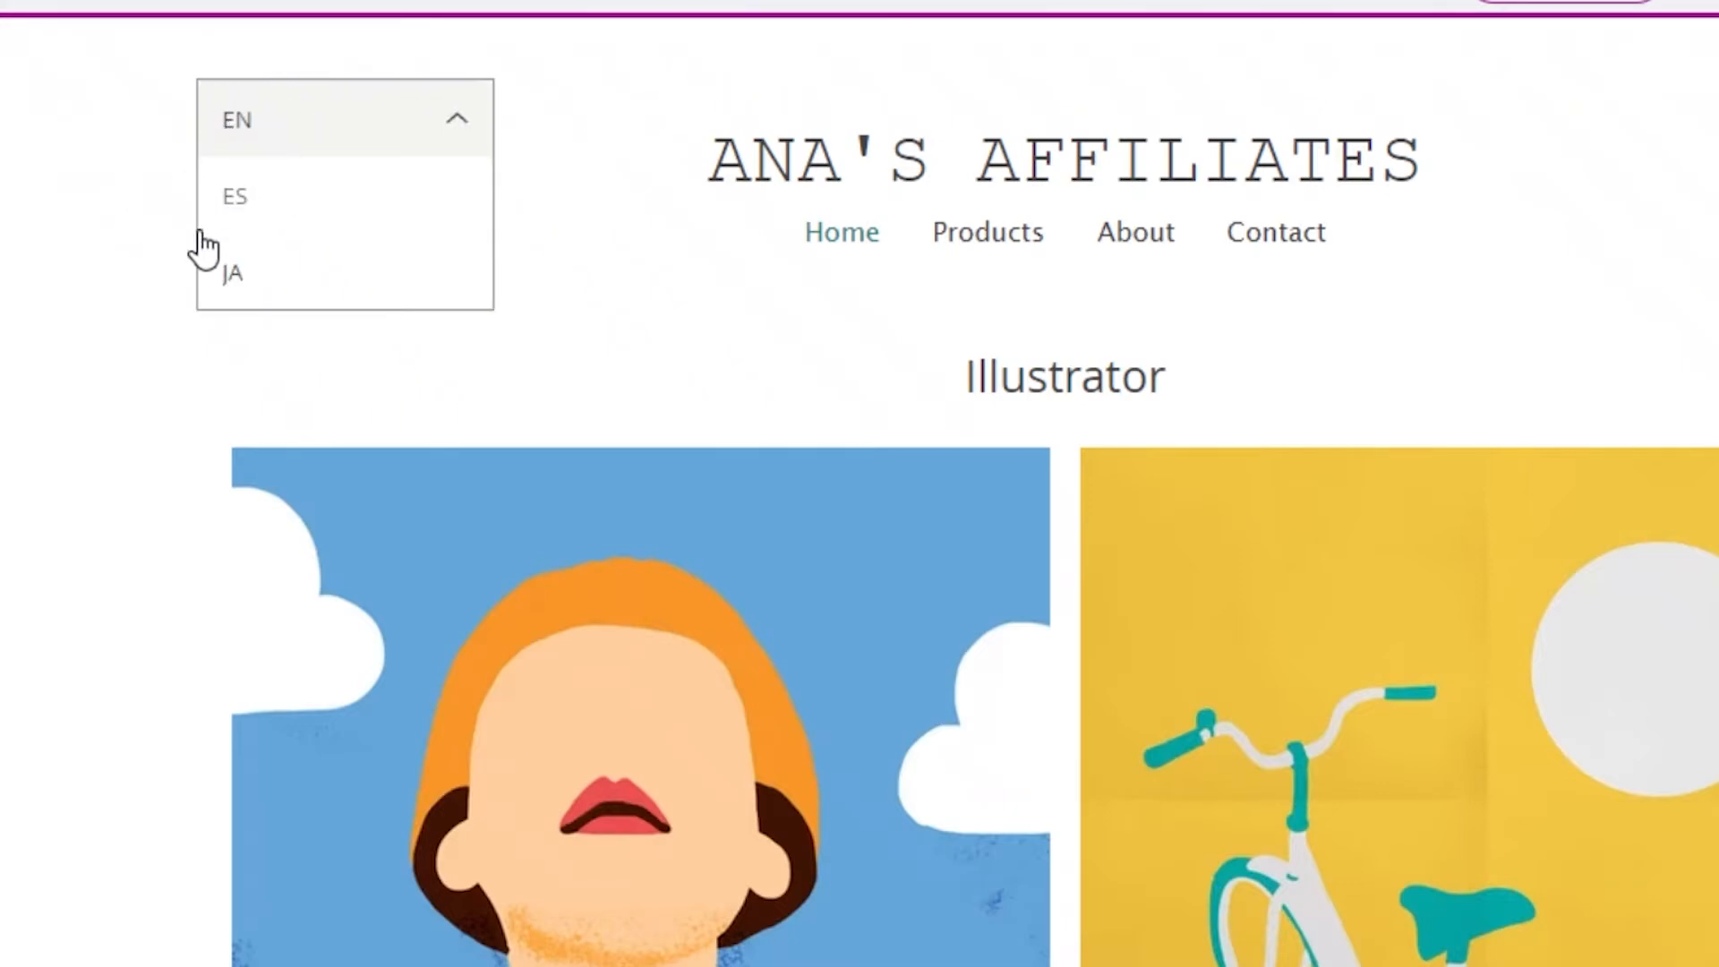
left_click(238, 285)
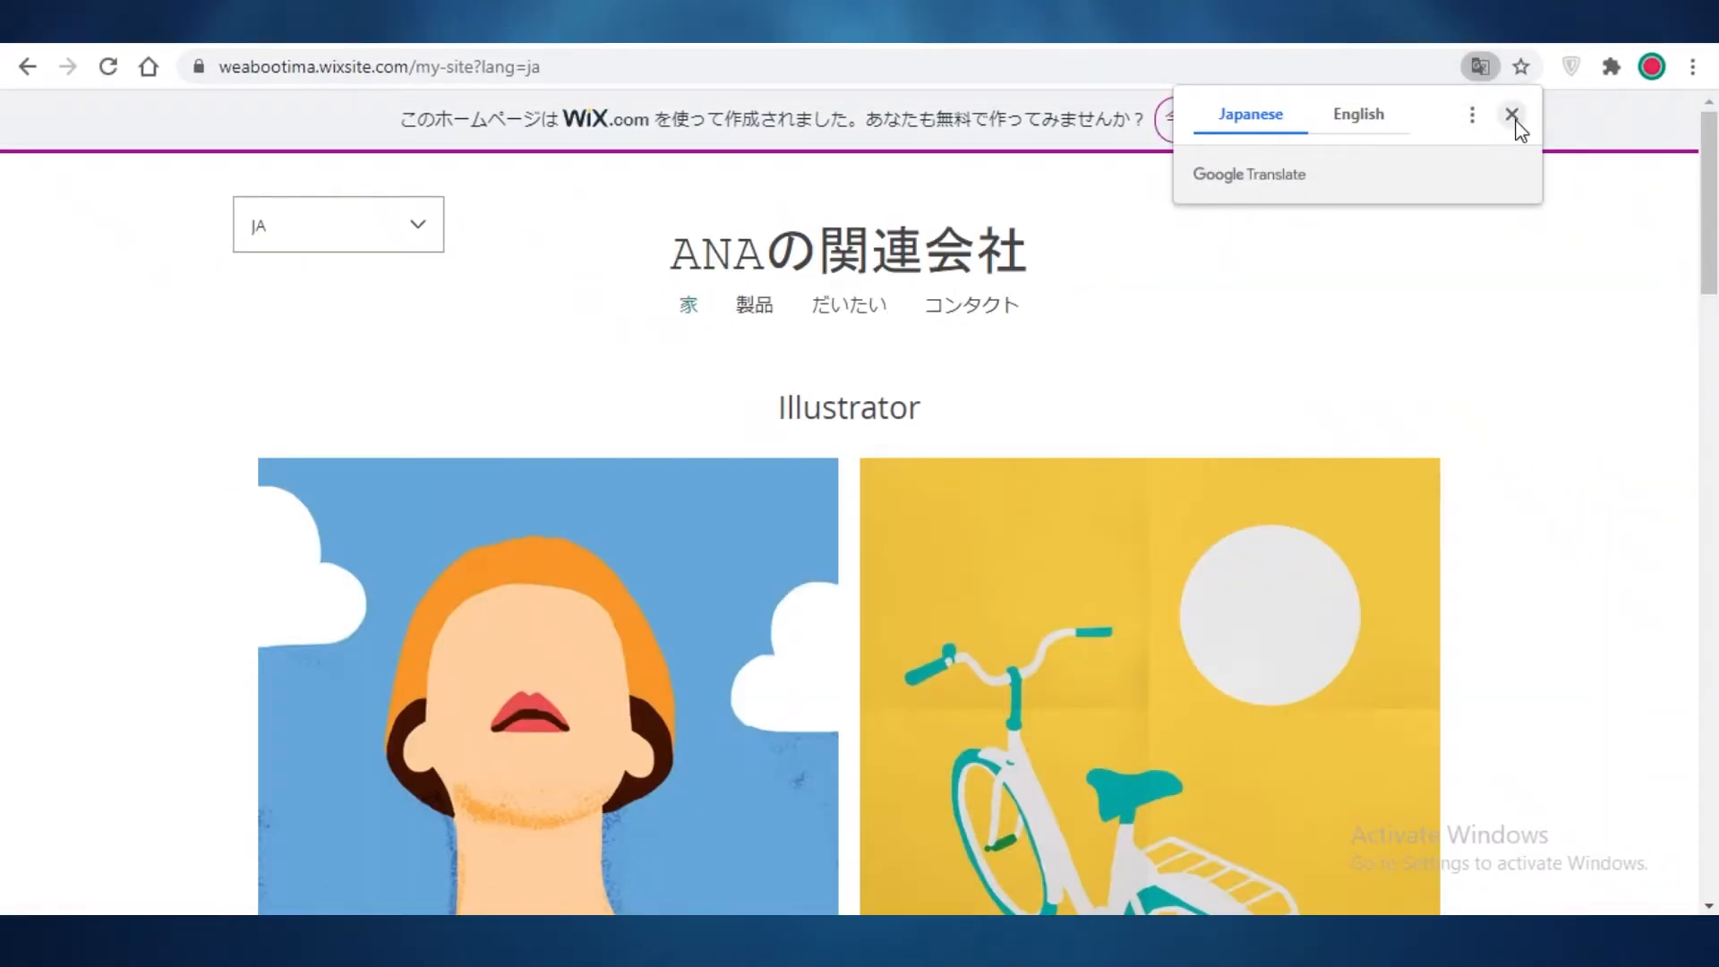
left_click(1511, 114)
scroll(809, 278, "down", 4)
scroll(809, 278, "down", 5)
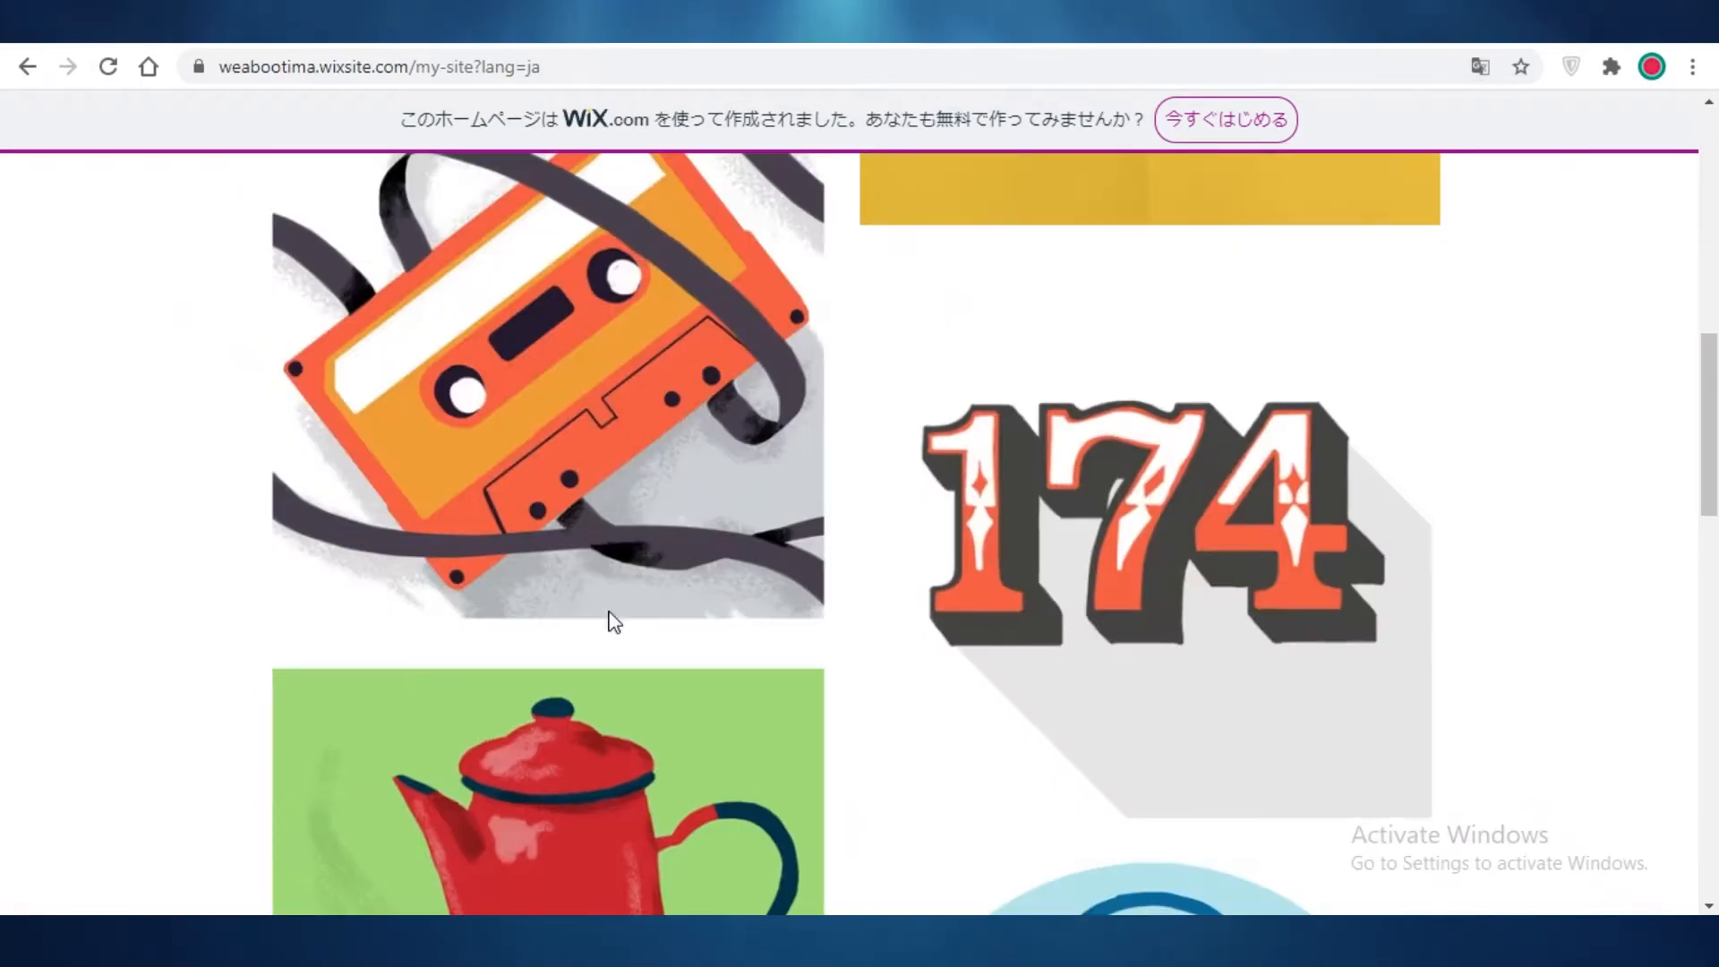
scroll(606, 615, "down", 5)
scroll(269, 433, "up", 12)
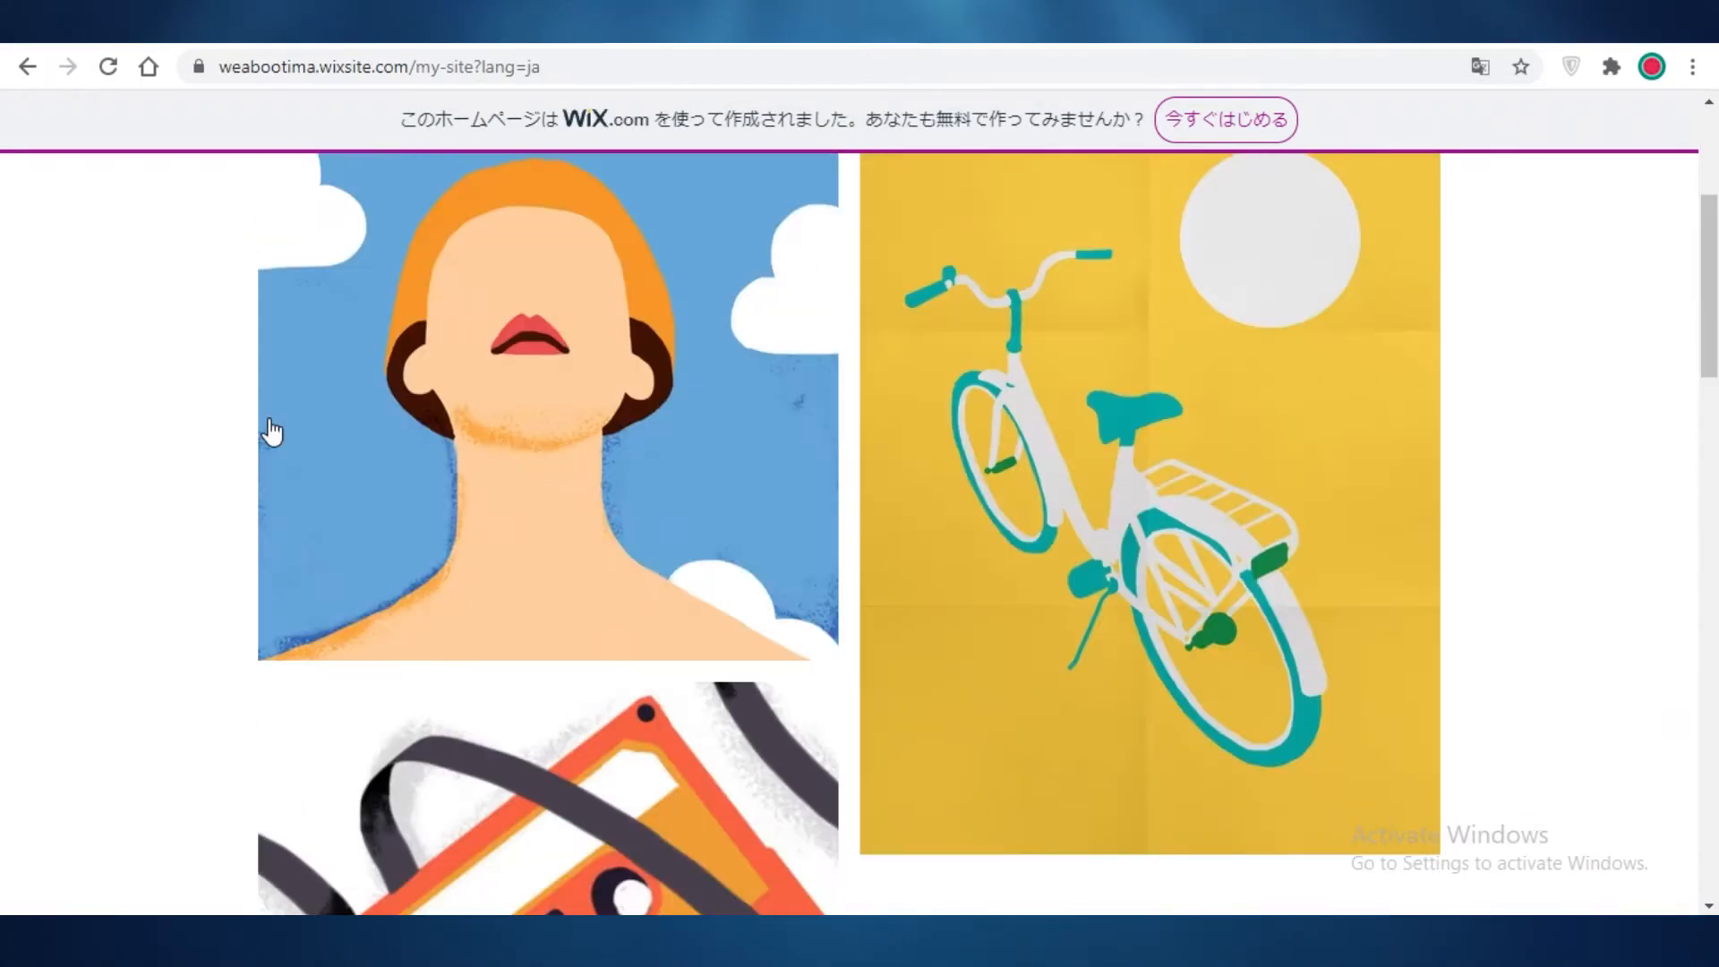
scroll(1492, 453, "down", 20)
scroll(1000, 425, "up", 14)
scroll(1000, 425, "up", 9)
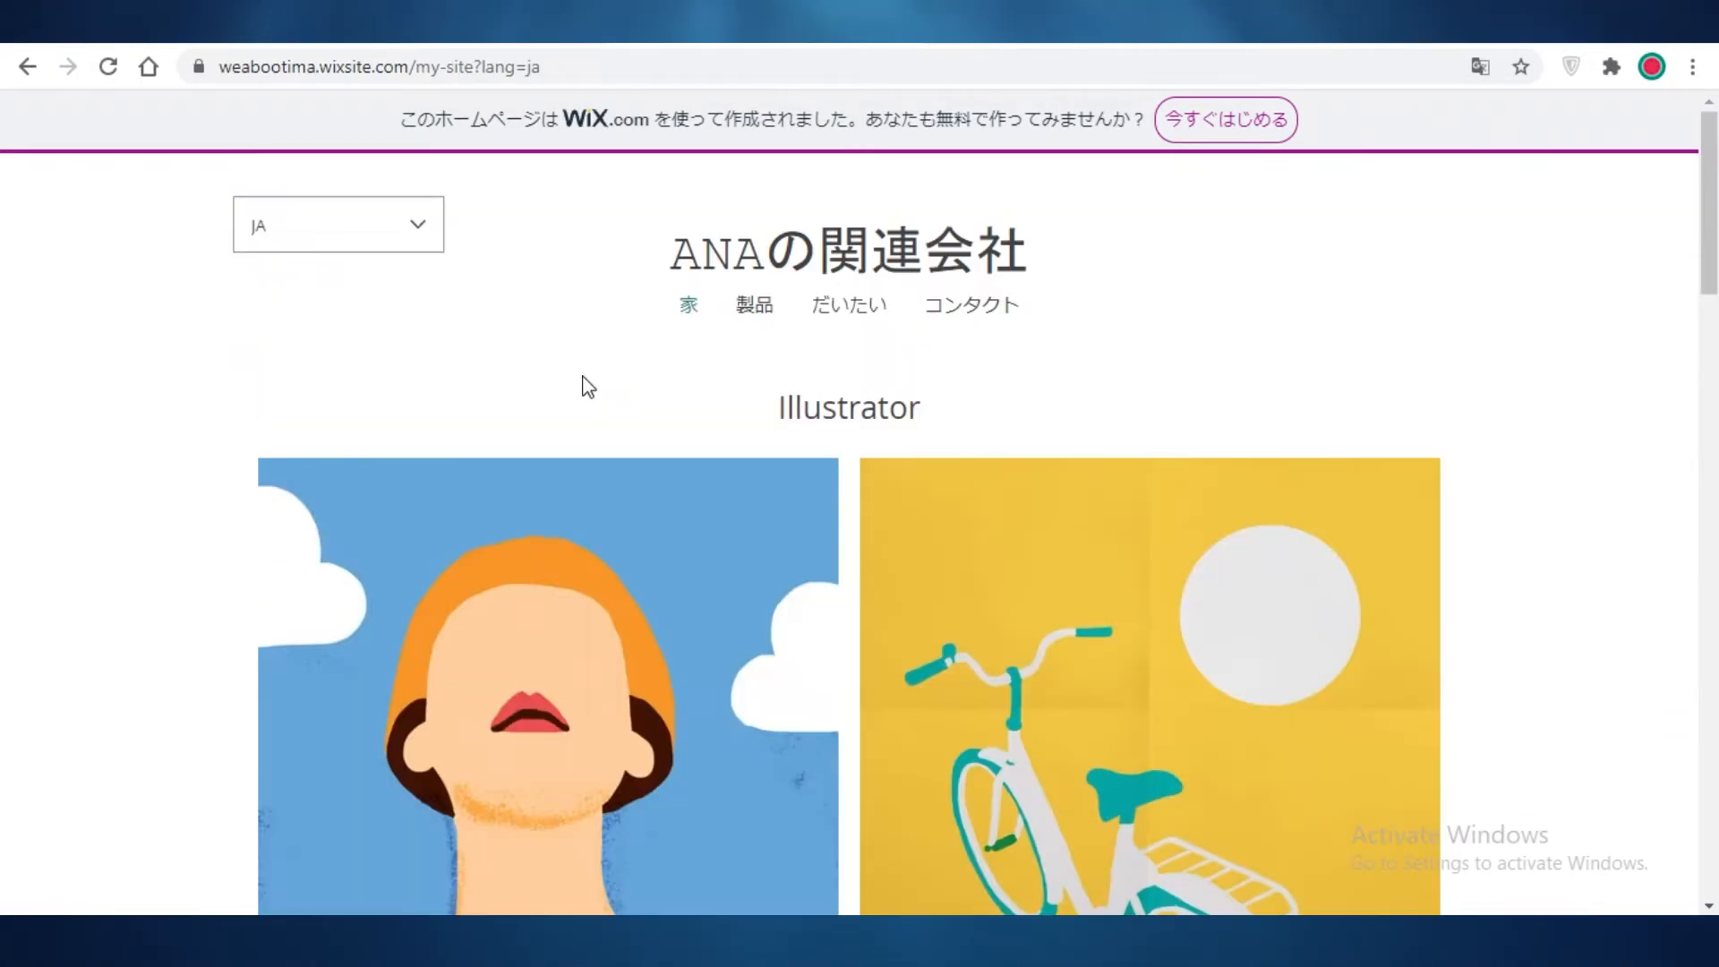
Step: Switch the live site to English and on to Spanish, and look through the Spanish home page
left_click(344, 231)
left_click(277, 283)
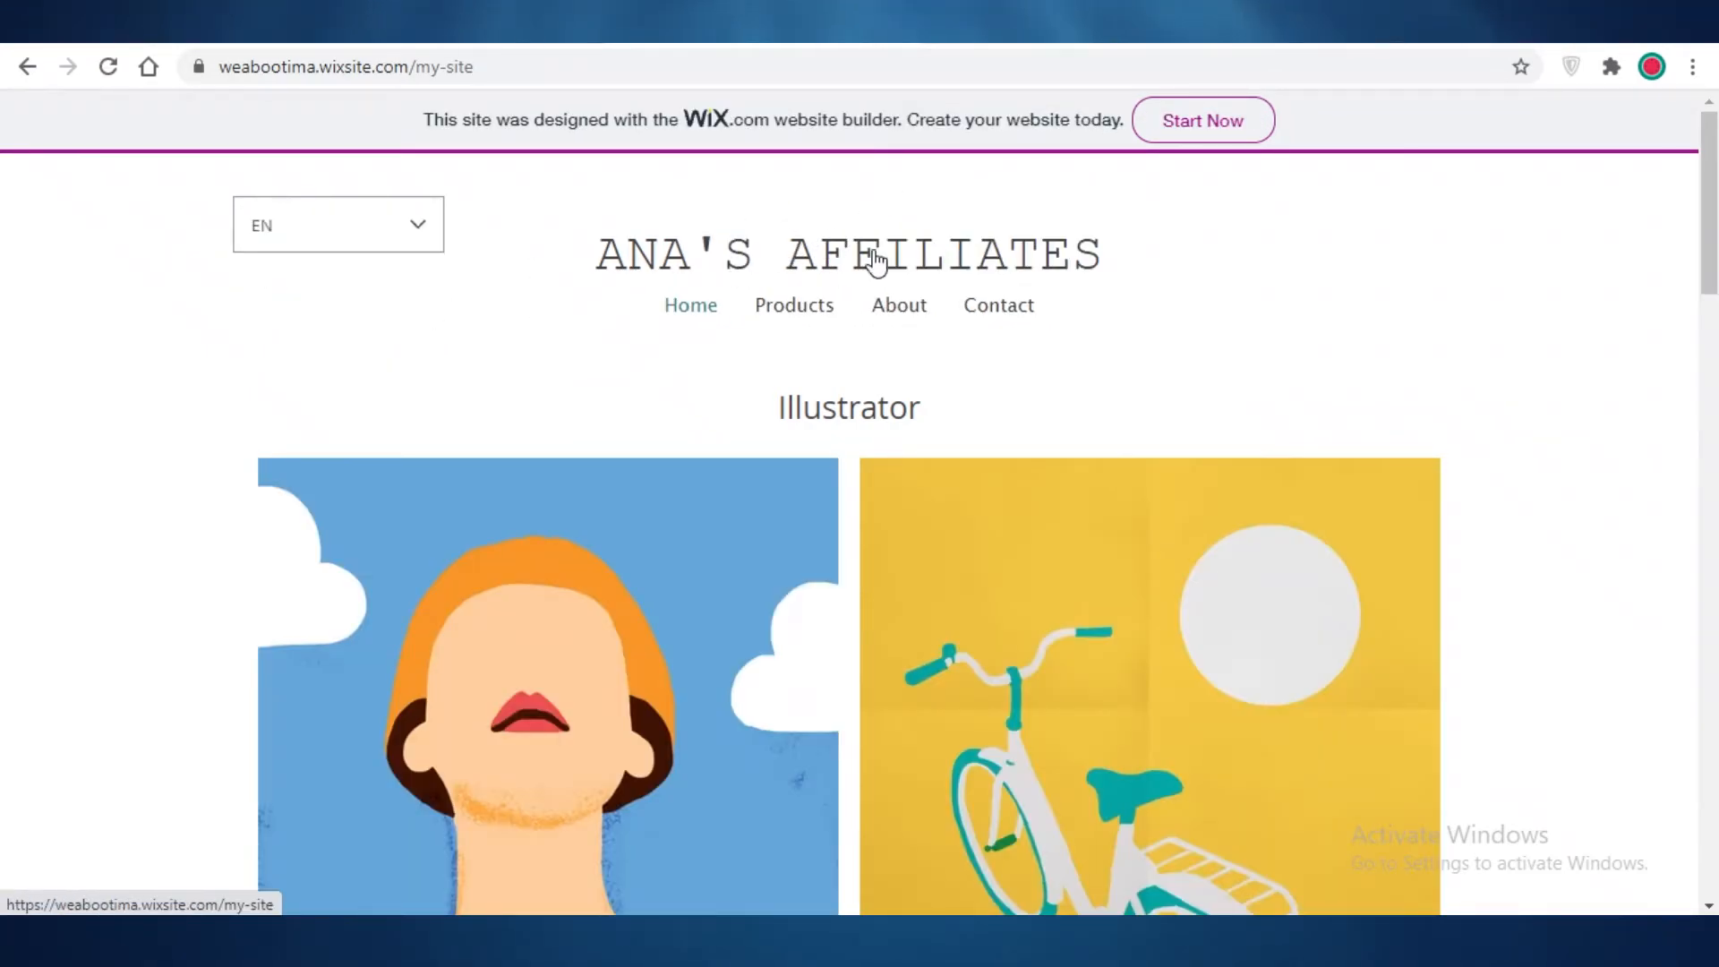
left_click(347, 231)
left_click(270, 283)
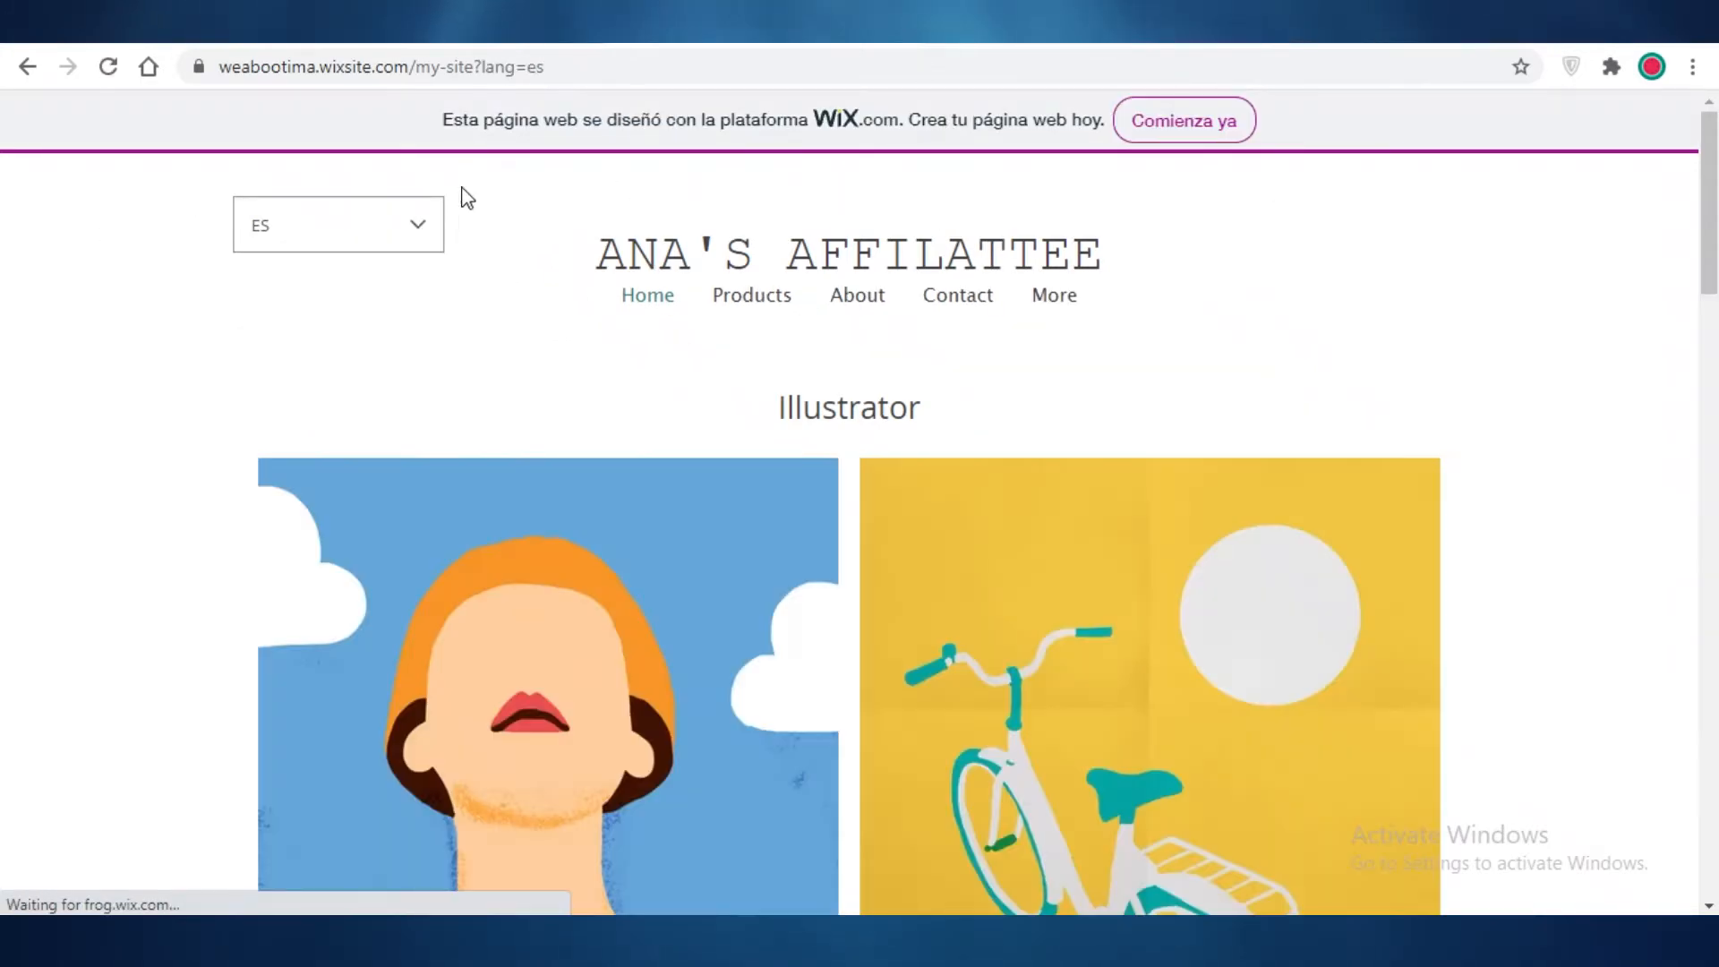
left_click(1509, 117)
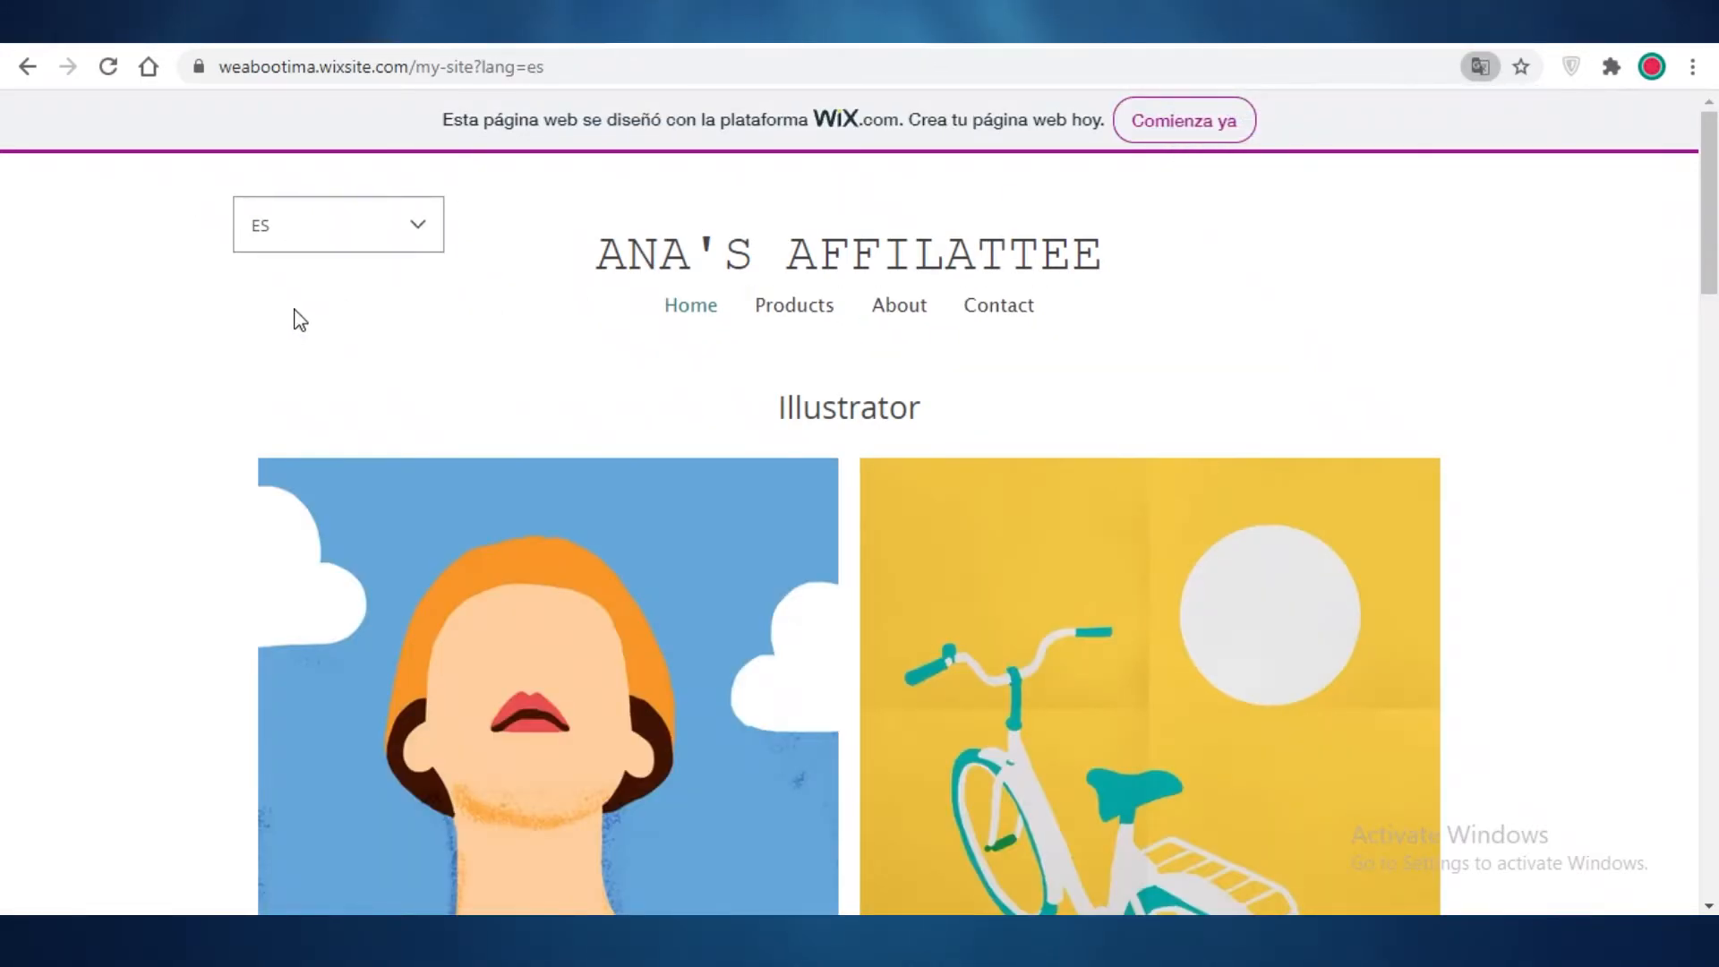
scroll(344, 313, "down", 15)
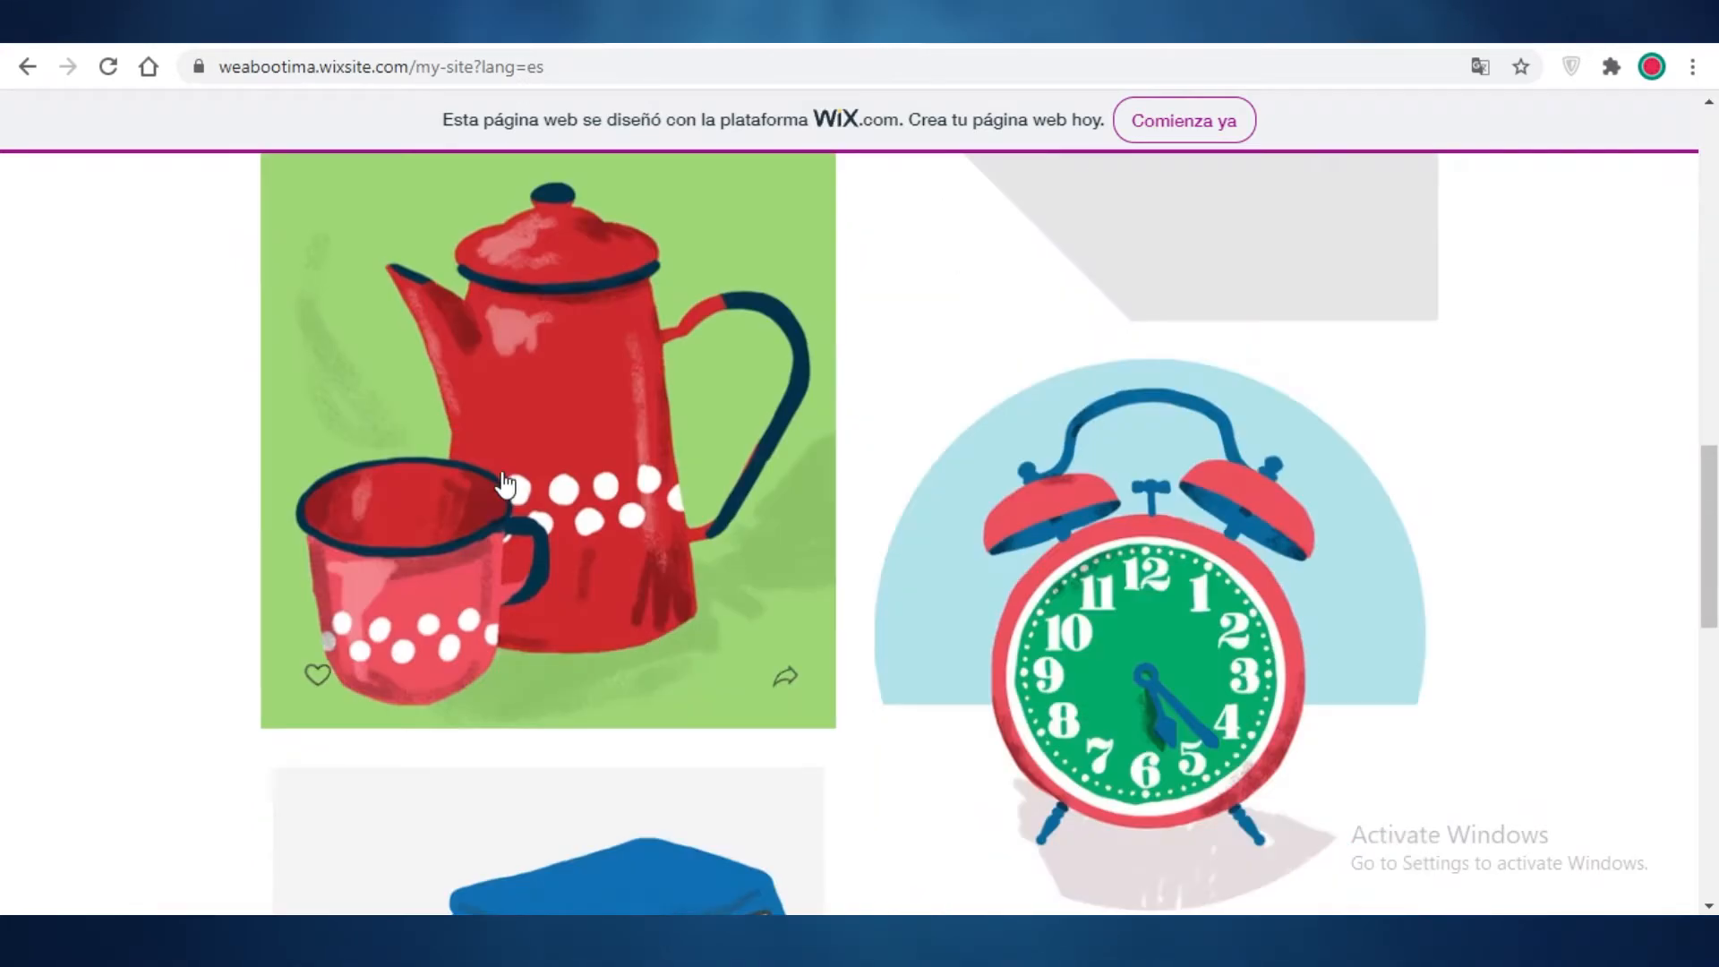
scroll(347, 229, "up", 15)
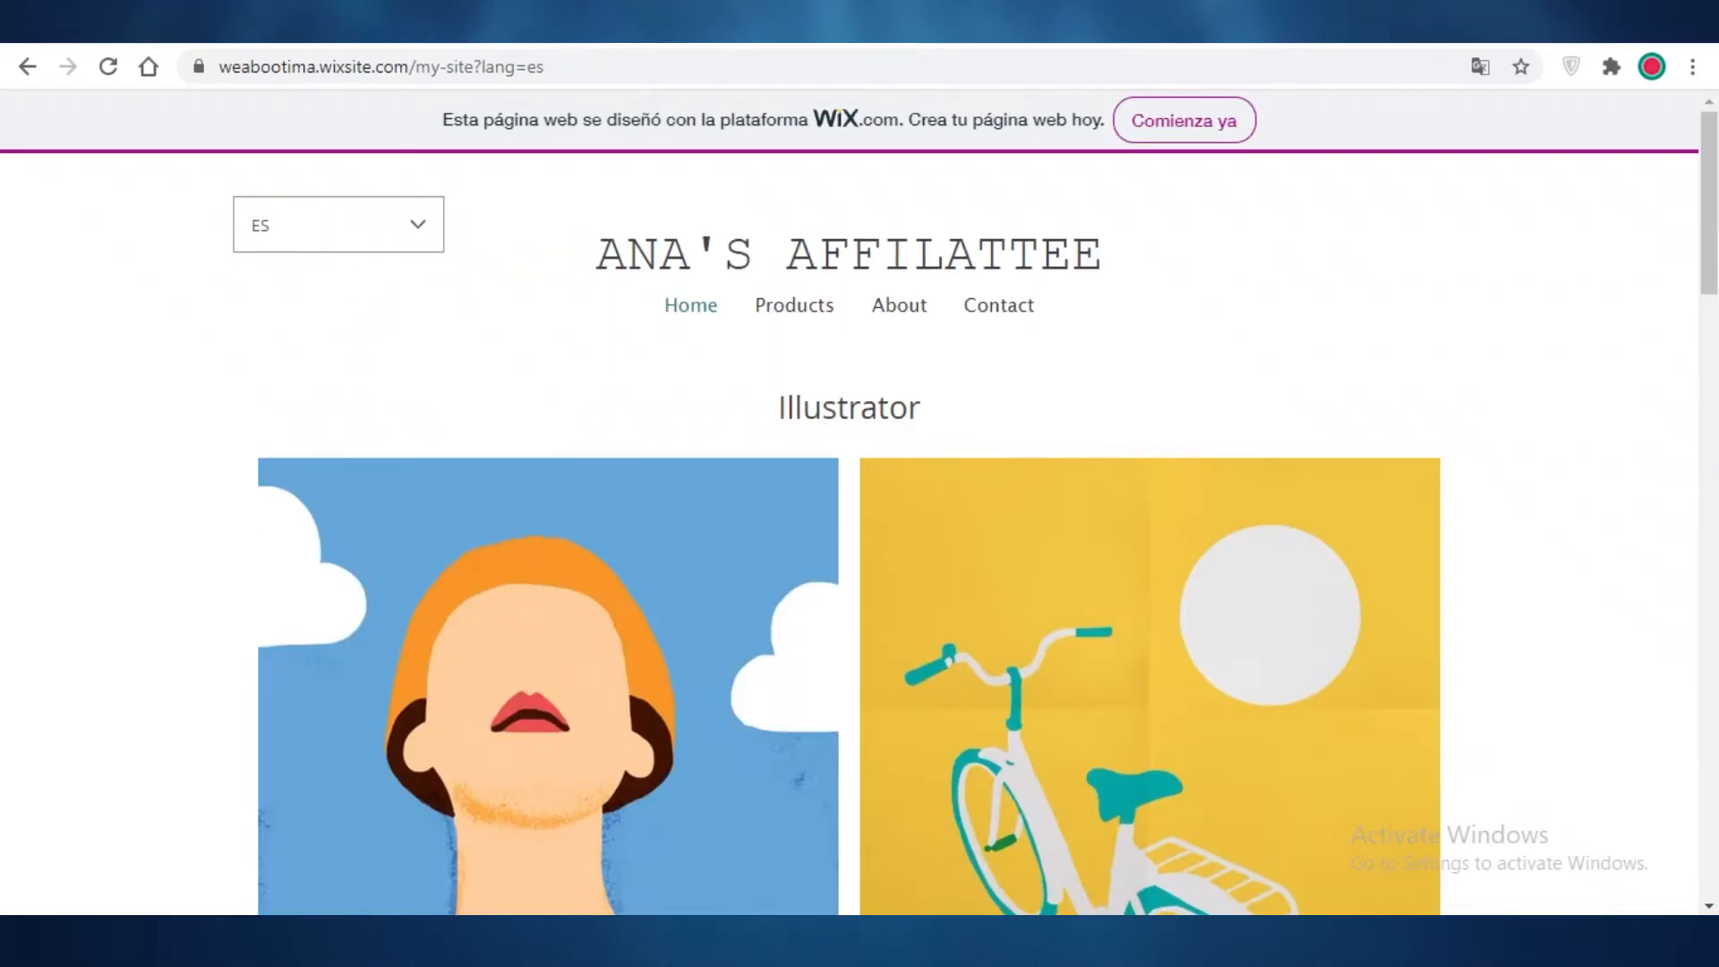
Step: Return to the site editor and dismiss the publishing confirmation and the offer to edit the mobile site
left_click(448, 23)
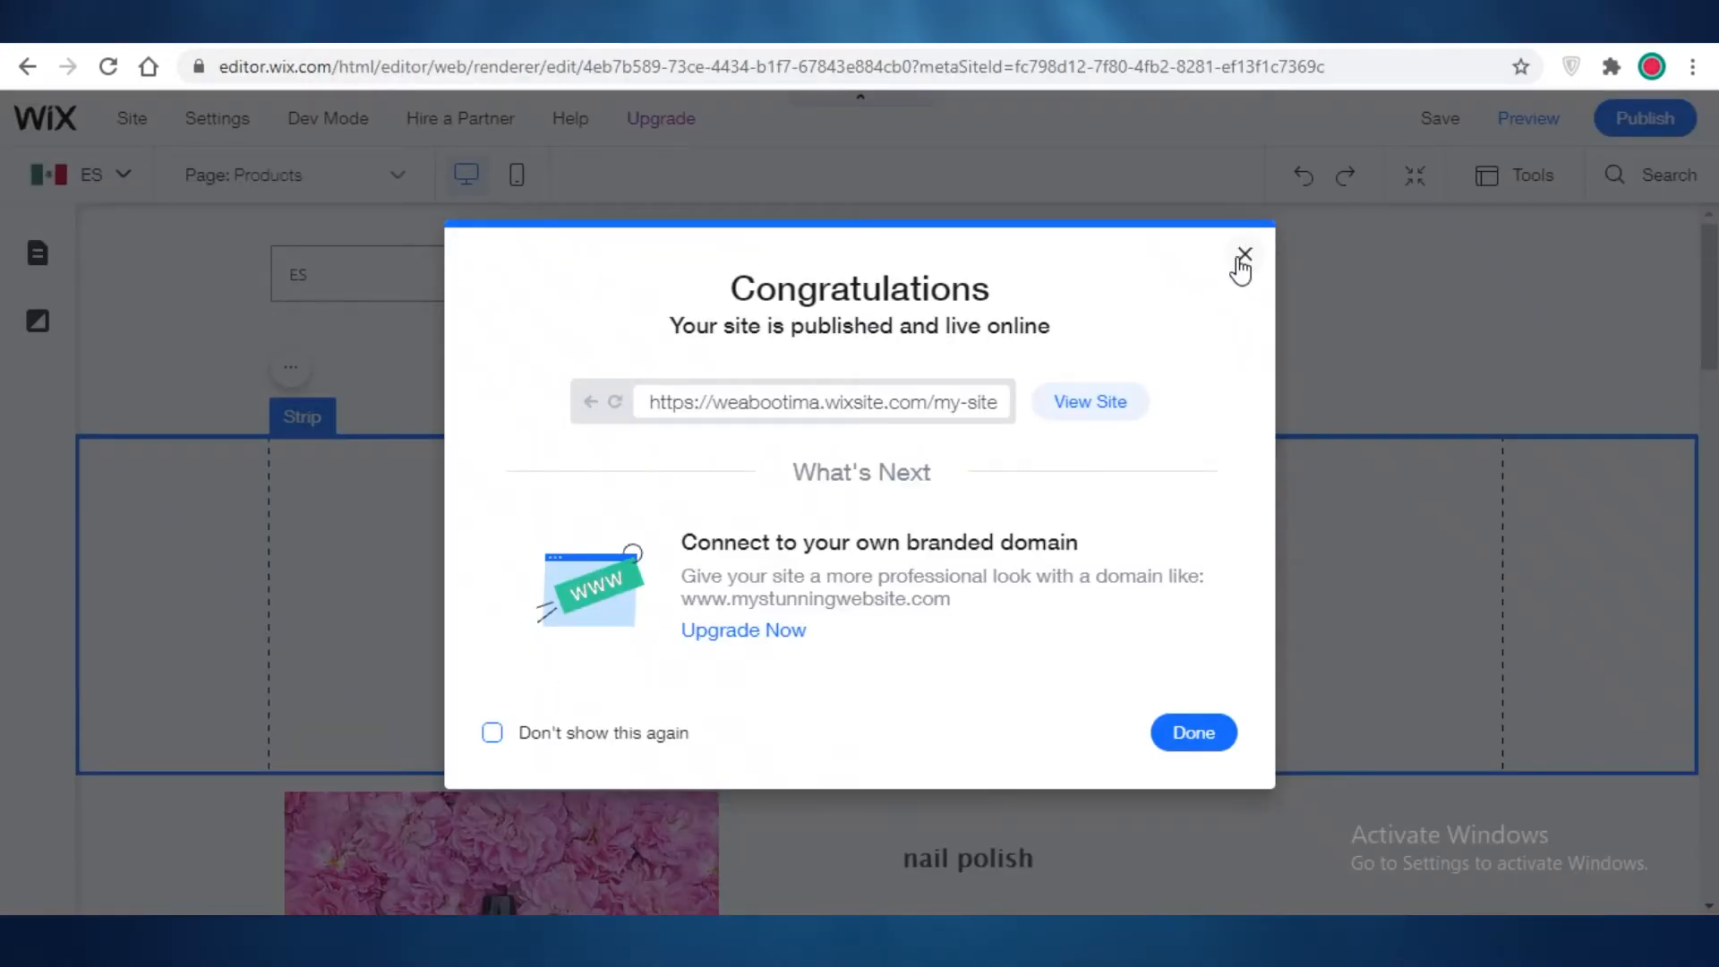
left_click(1241, 259)
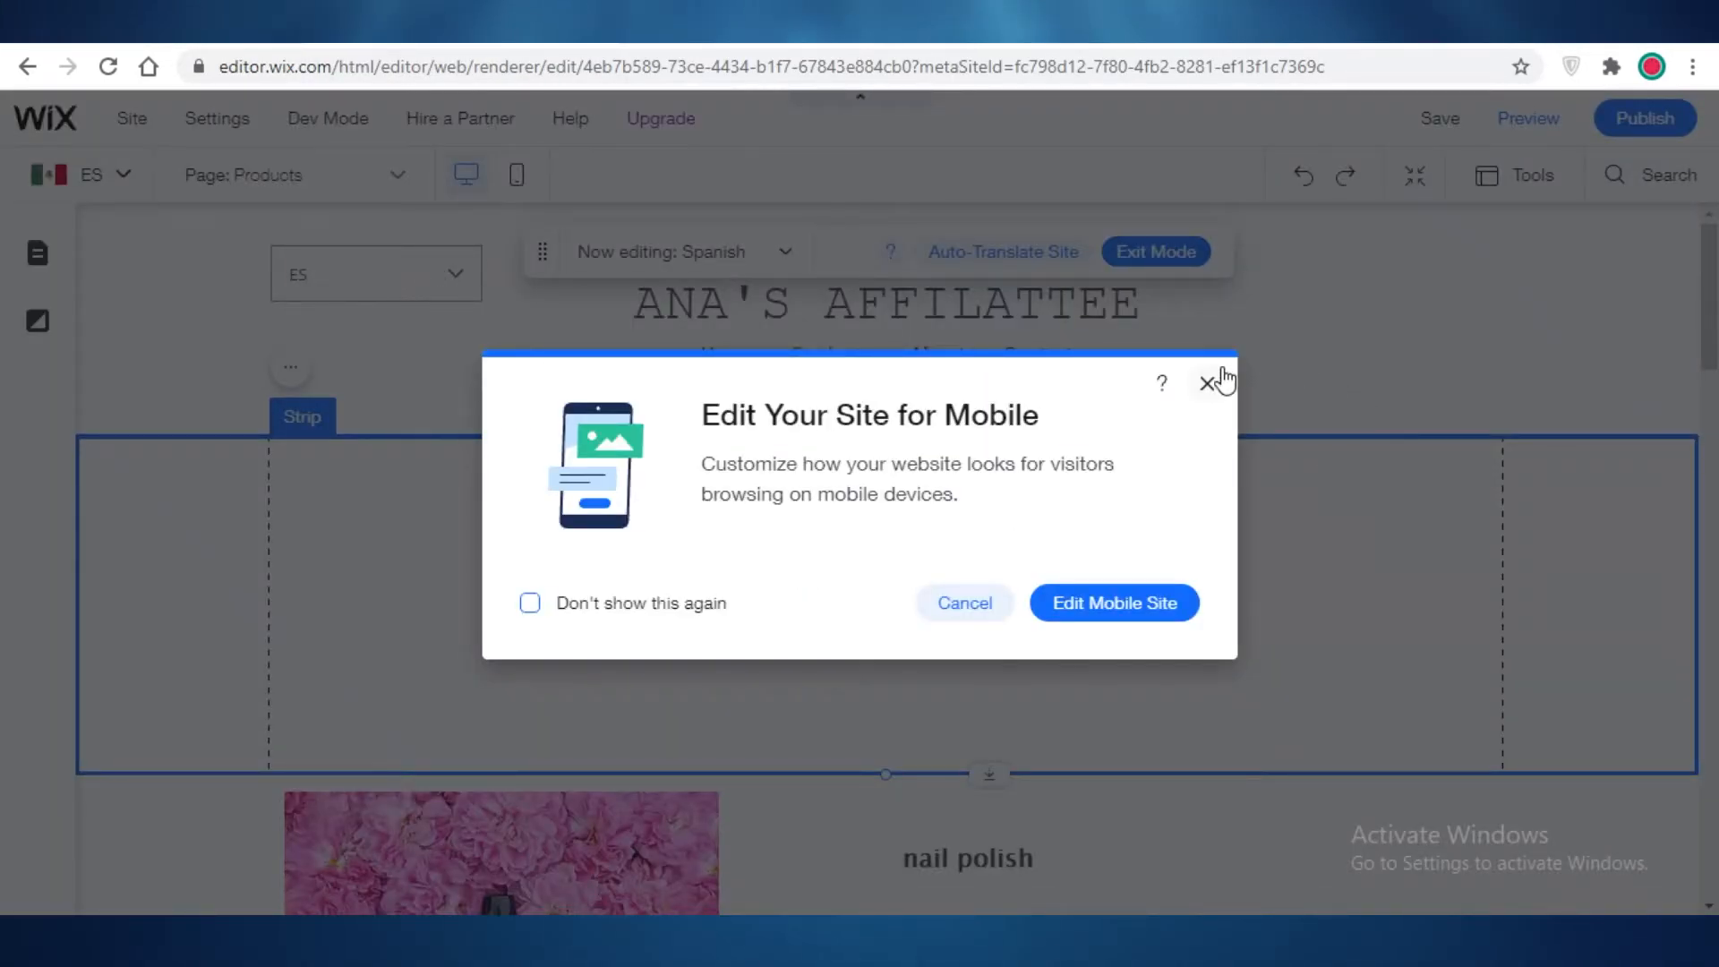
left_click(1210, 382)
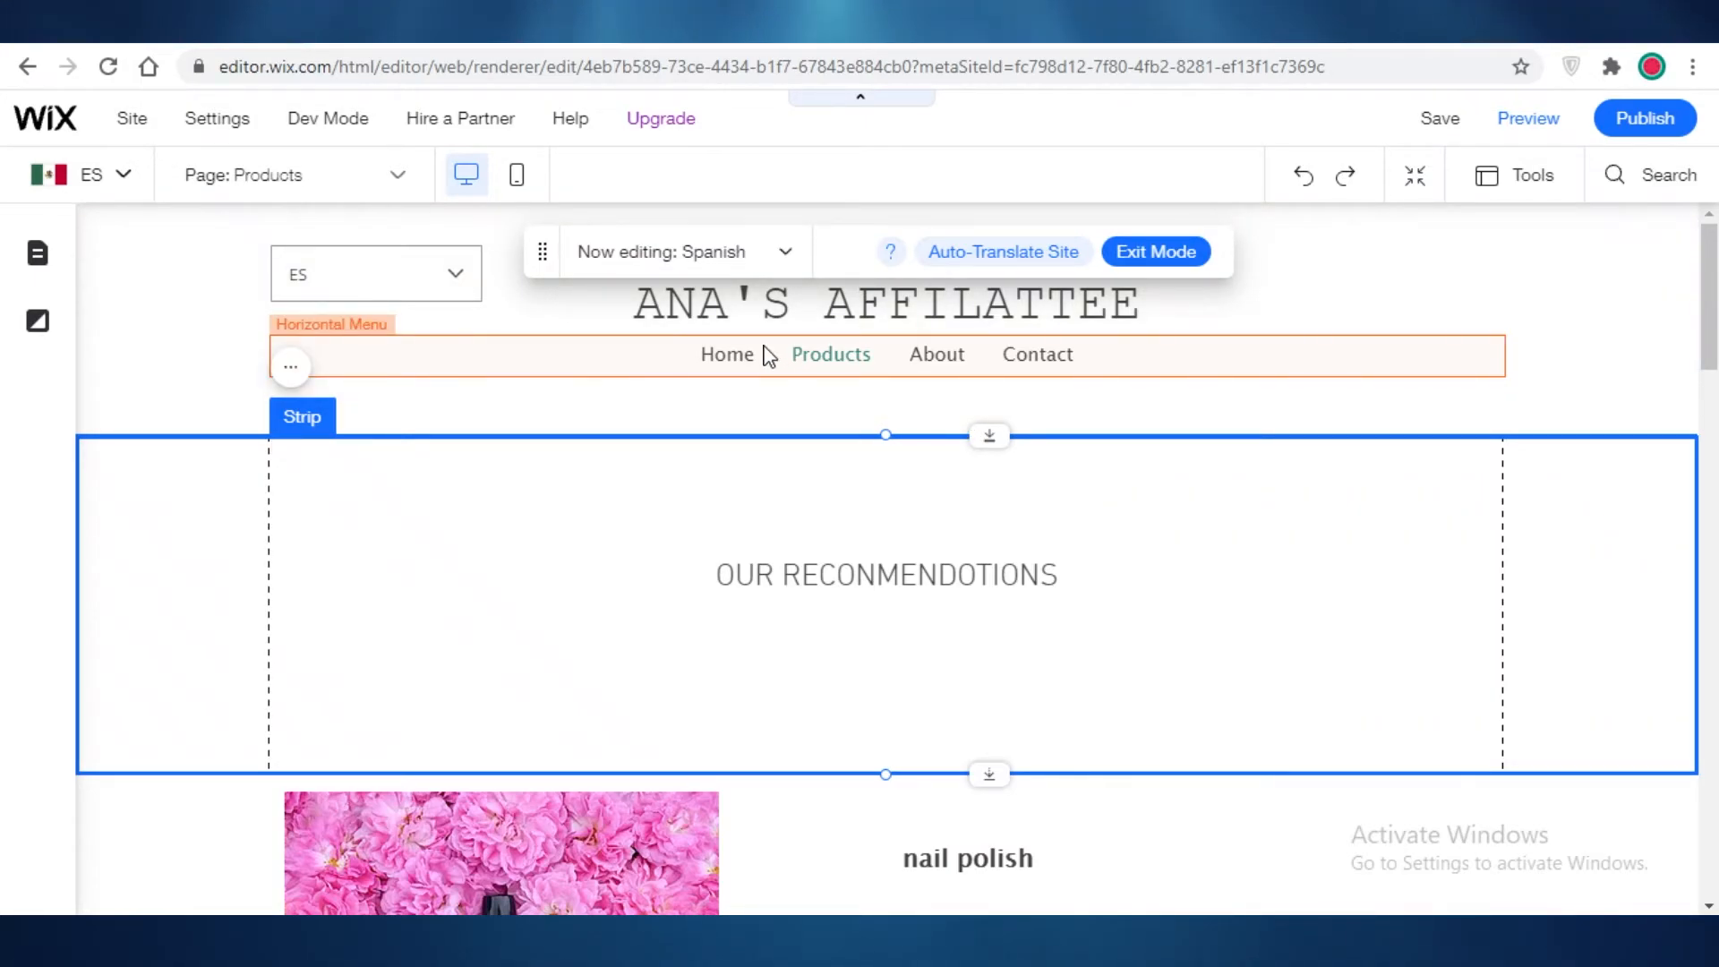
scroll(1668, 353, "down", 3)
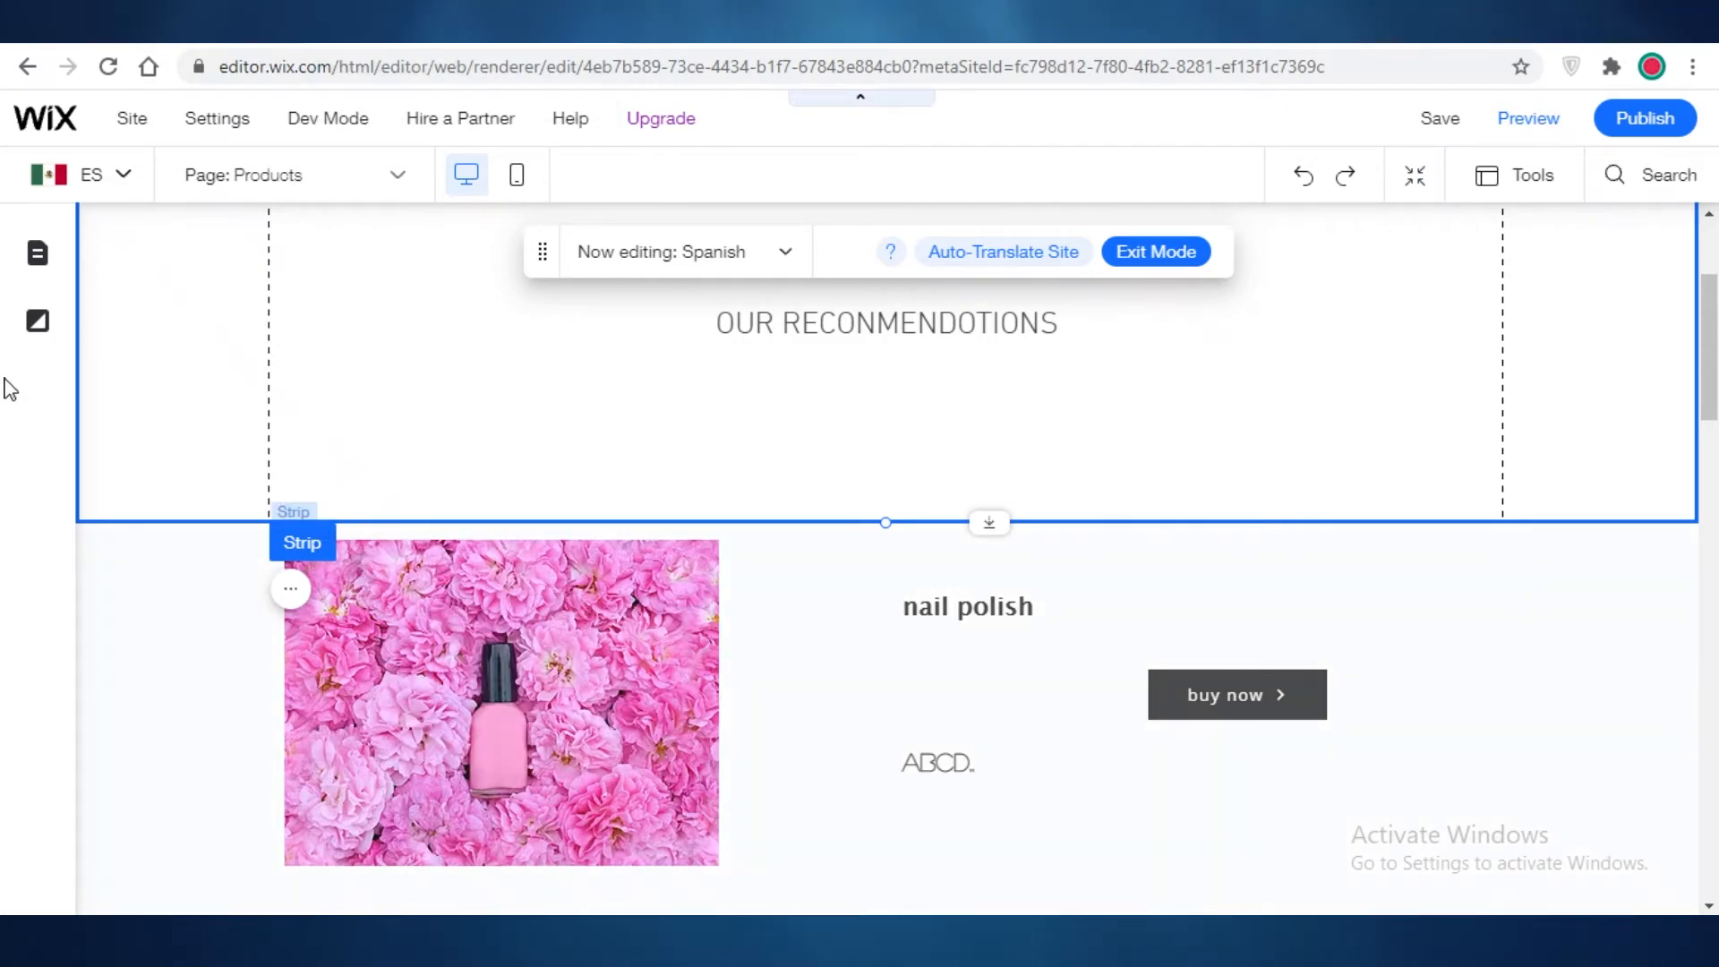
Step: Examine the prices and features of the Wix website plans
left_click(86, 197)
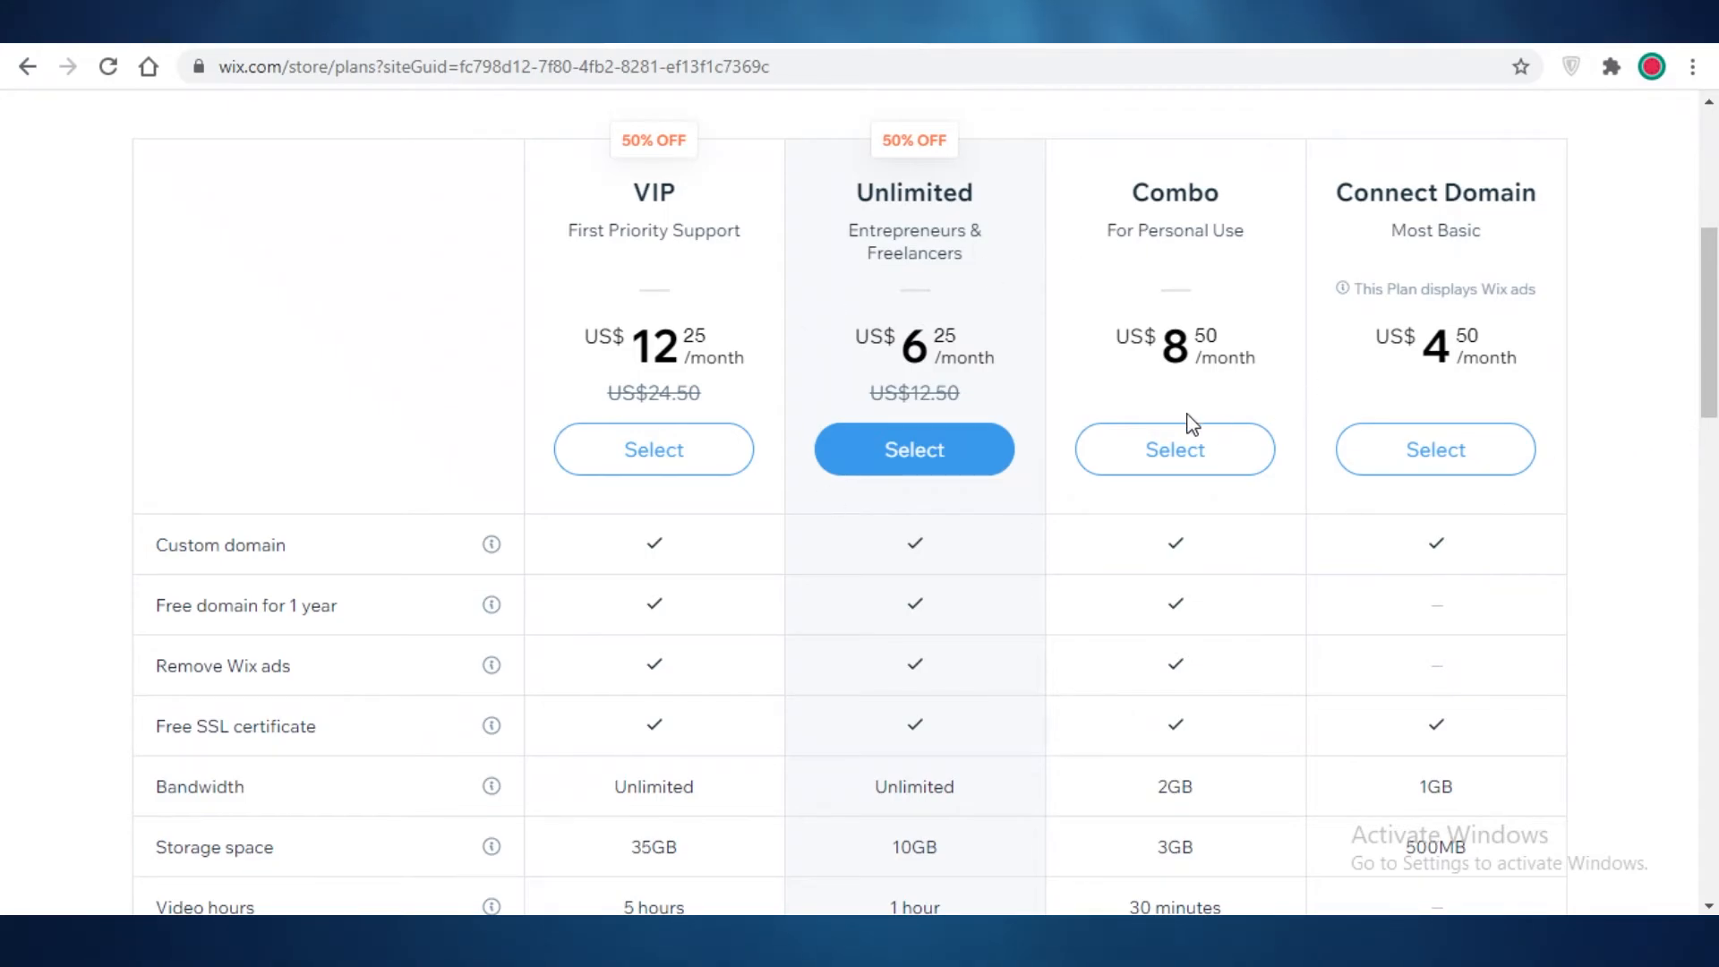
scroll(191, 460, "down", 4)
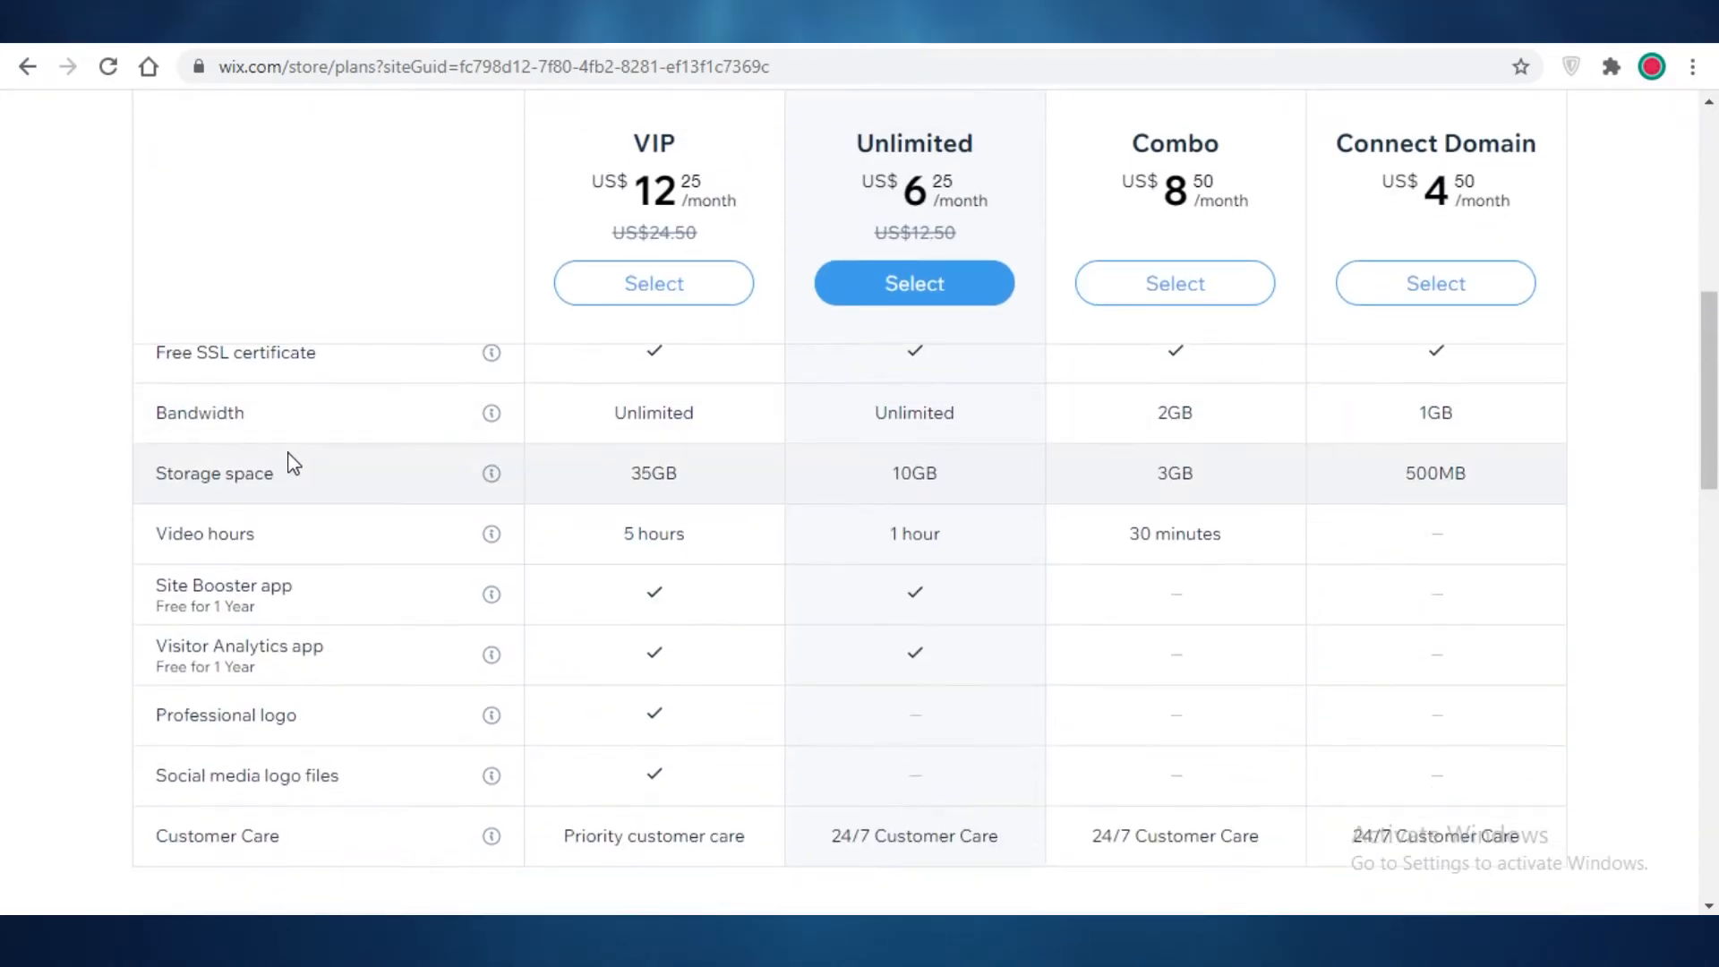
scroll(287, 460, "up", 6)
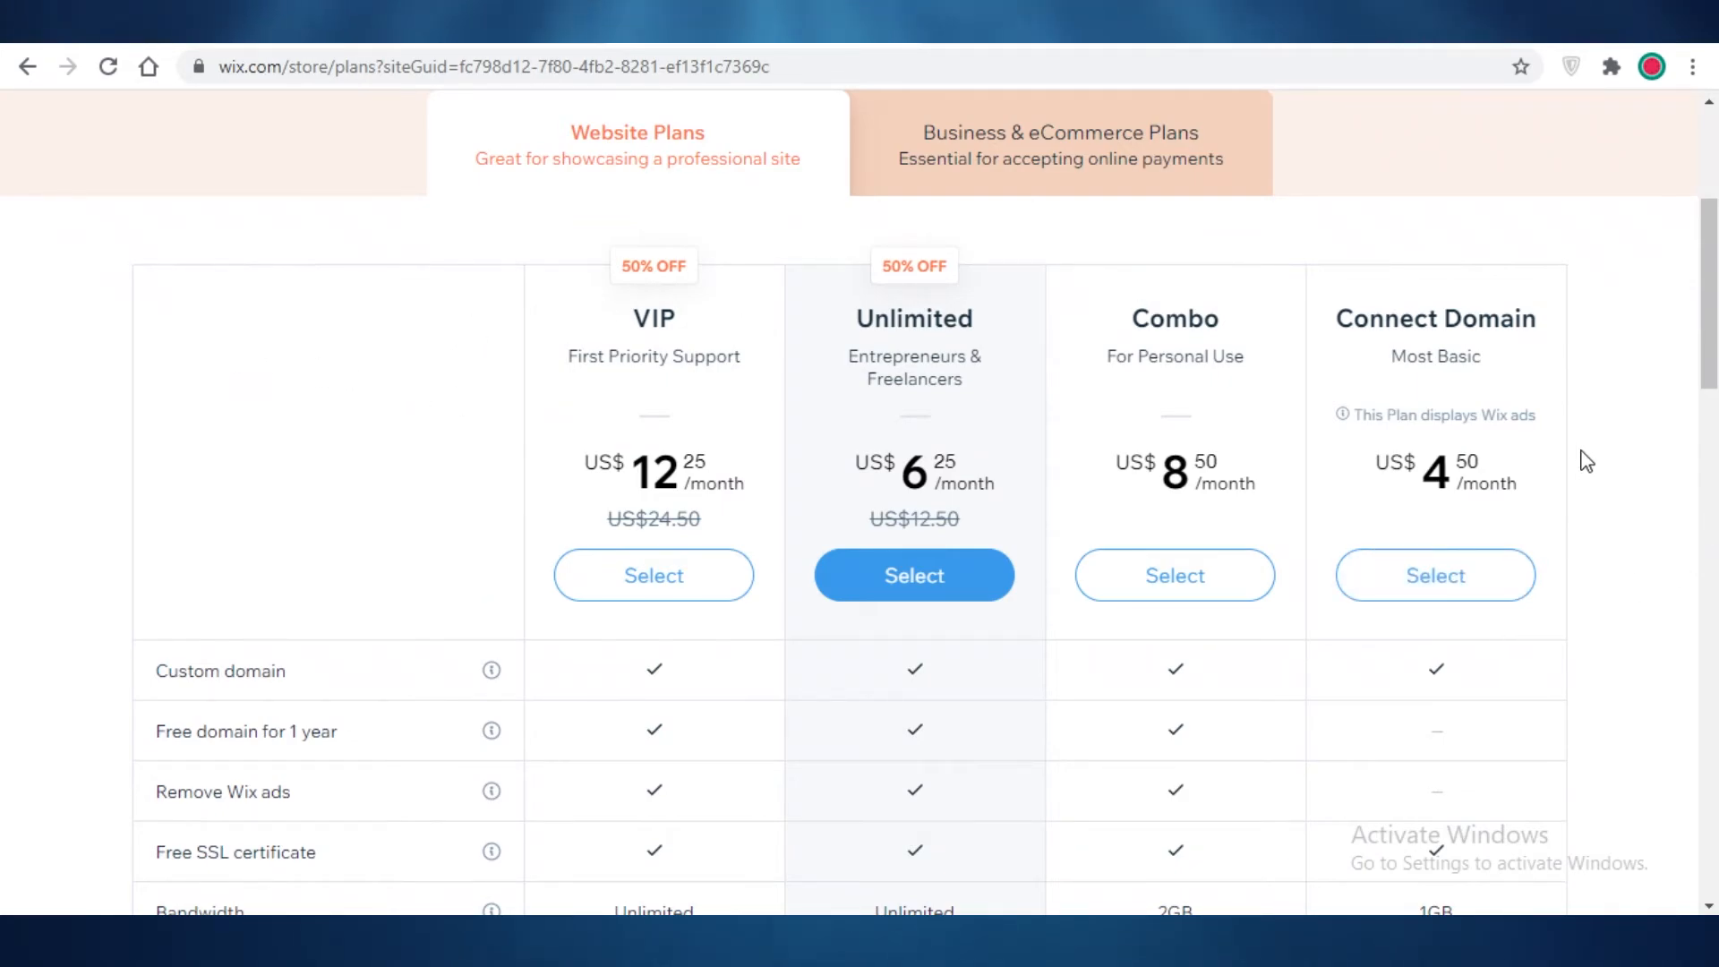
Step: Compare the VIP, Unlimited, Combo and Connect Domain plans by monthly price, storage space, video hours and included extras
scroll(1593, 425, "down", 3)
scroll(1489, 441, "up", 3)
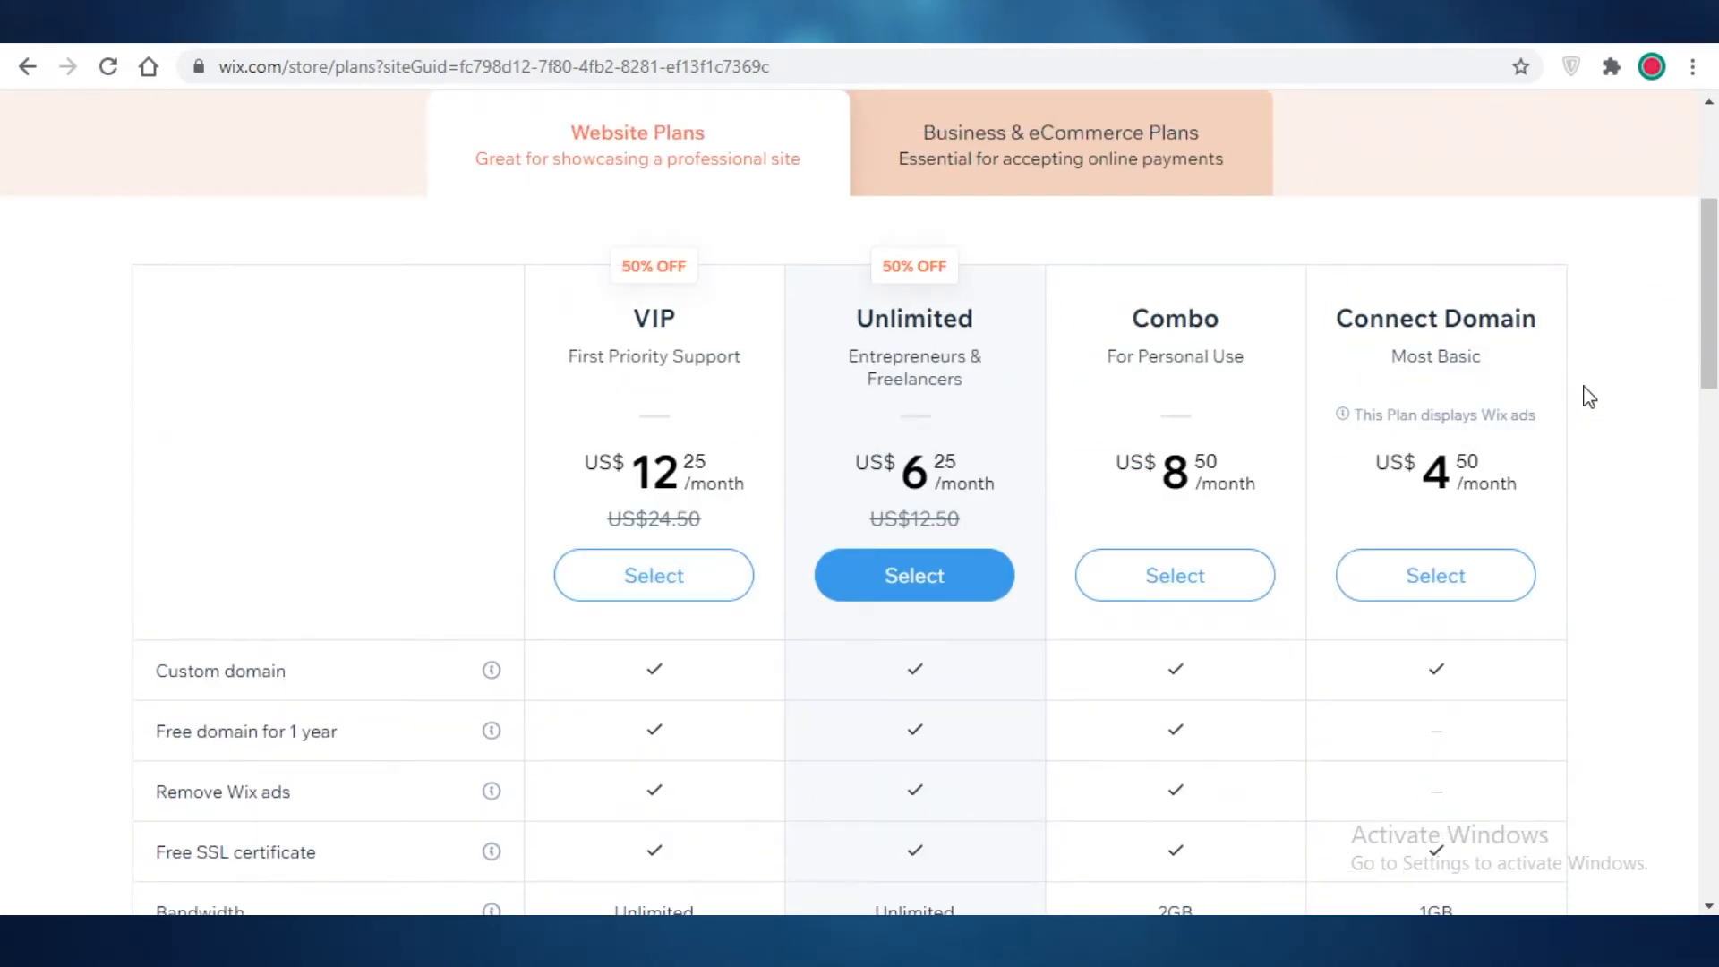
scroll(1562, 420, "up", 1)
scroll(1486, 524, "down", 1)
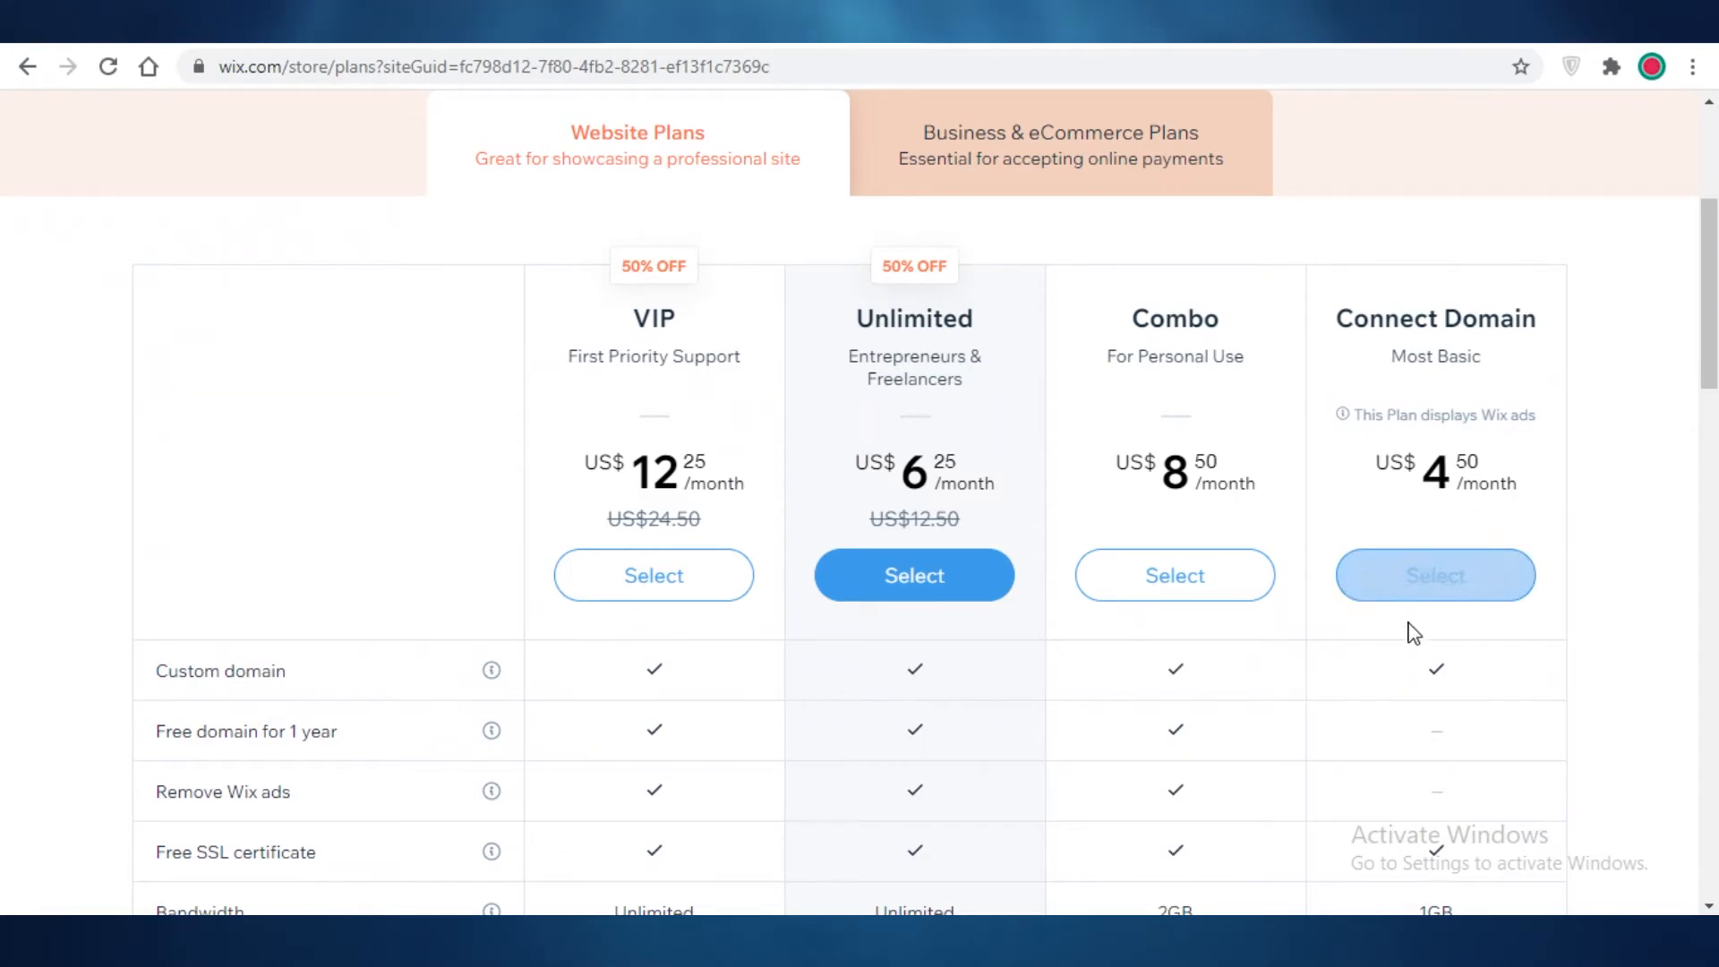
scroll(1424, 680, "down", 1)
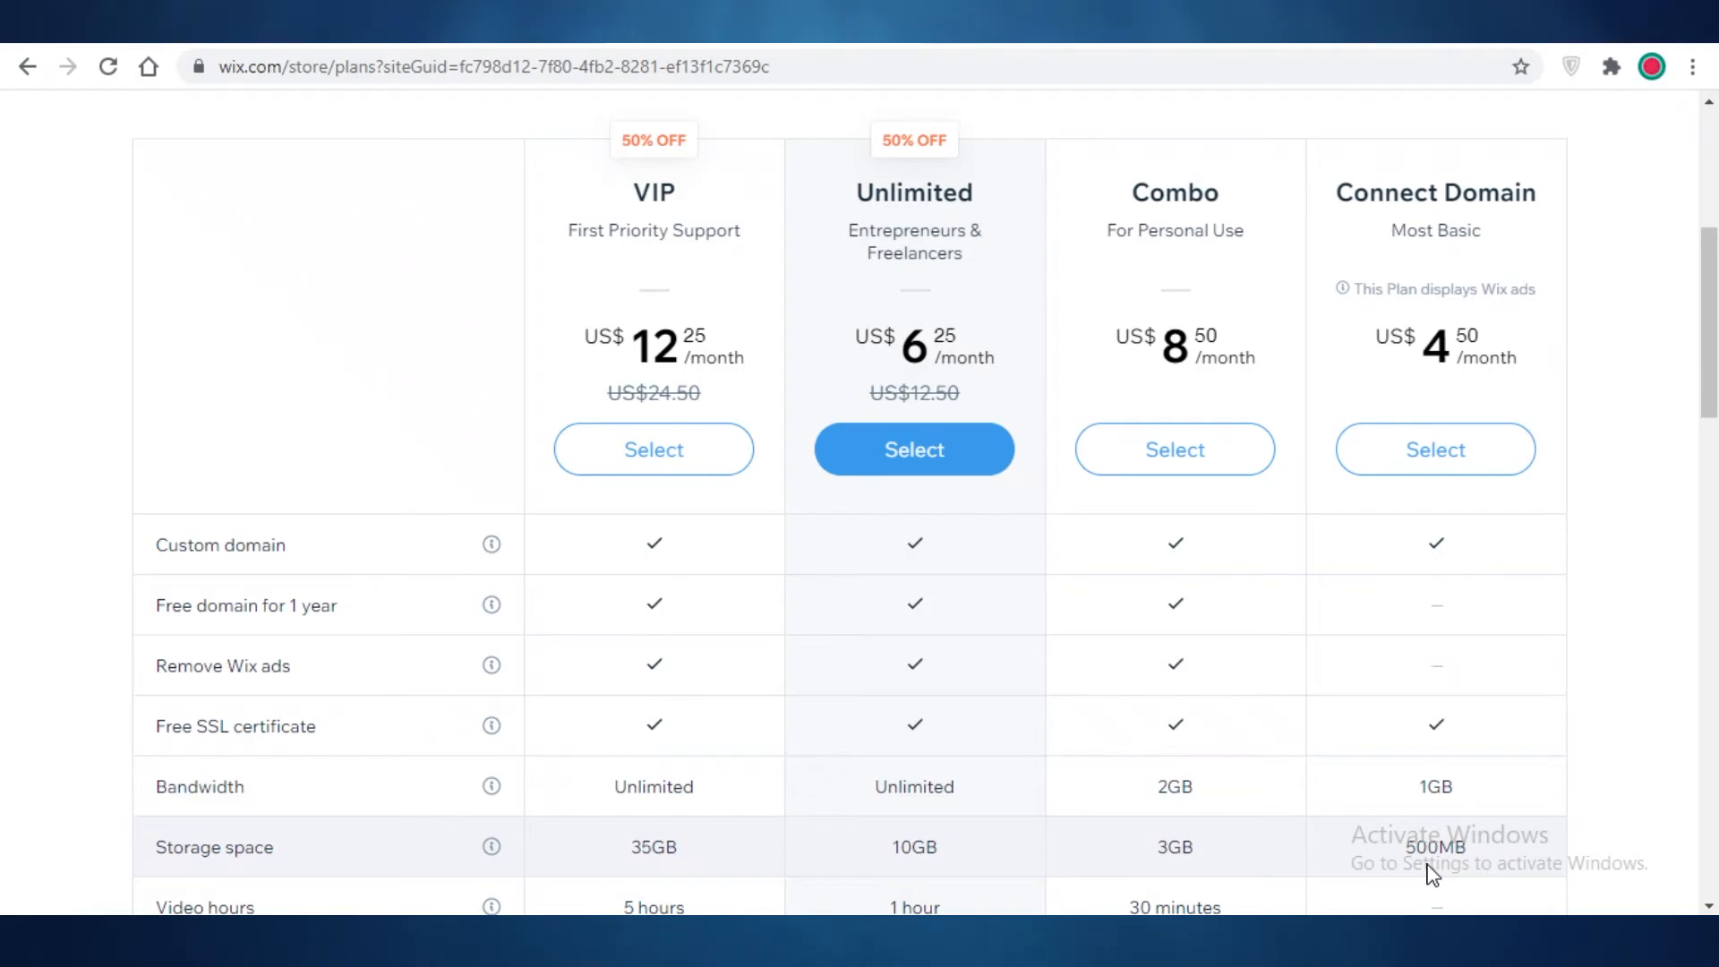
scroll(1432, 872, "down", 1)
scroll(1253, 783, "up", 2)
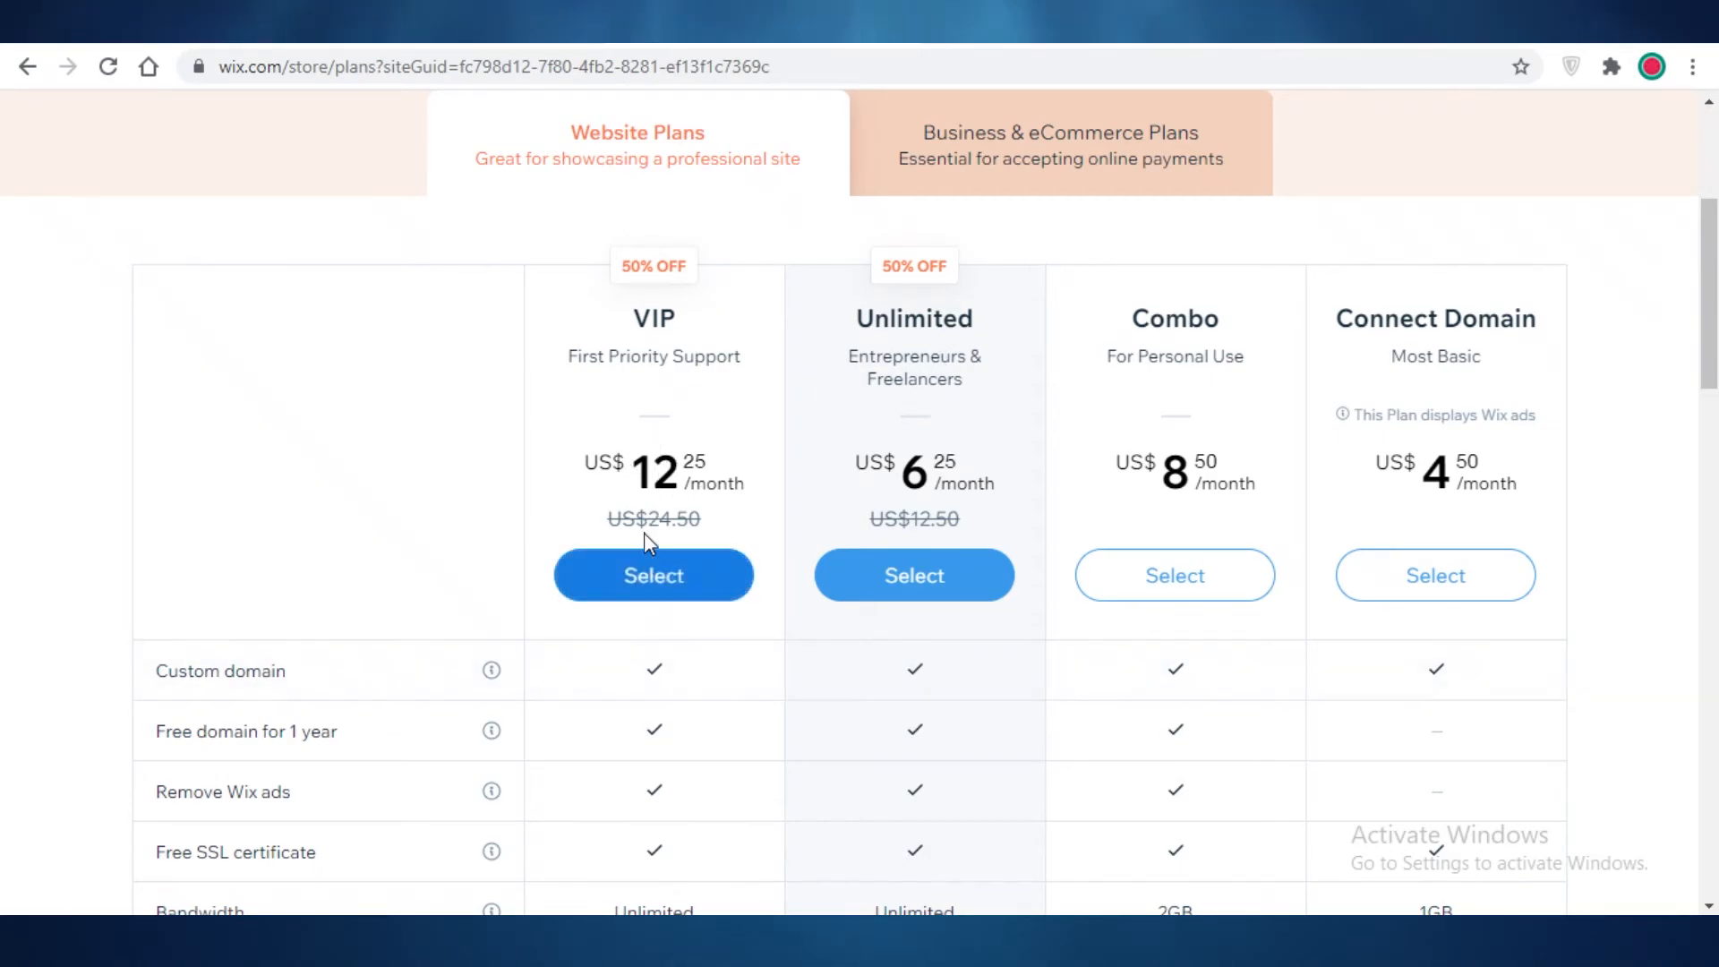
scroll(643, 533, "down", 6)
scroll(618, 503, "up", 8)
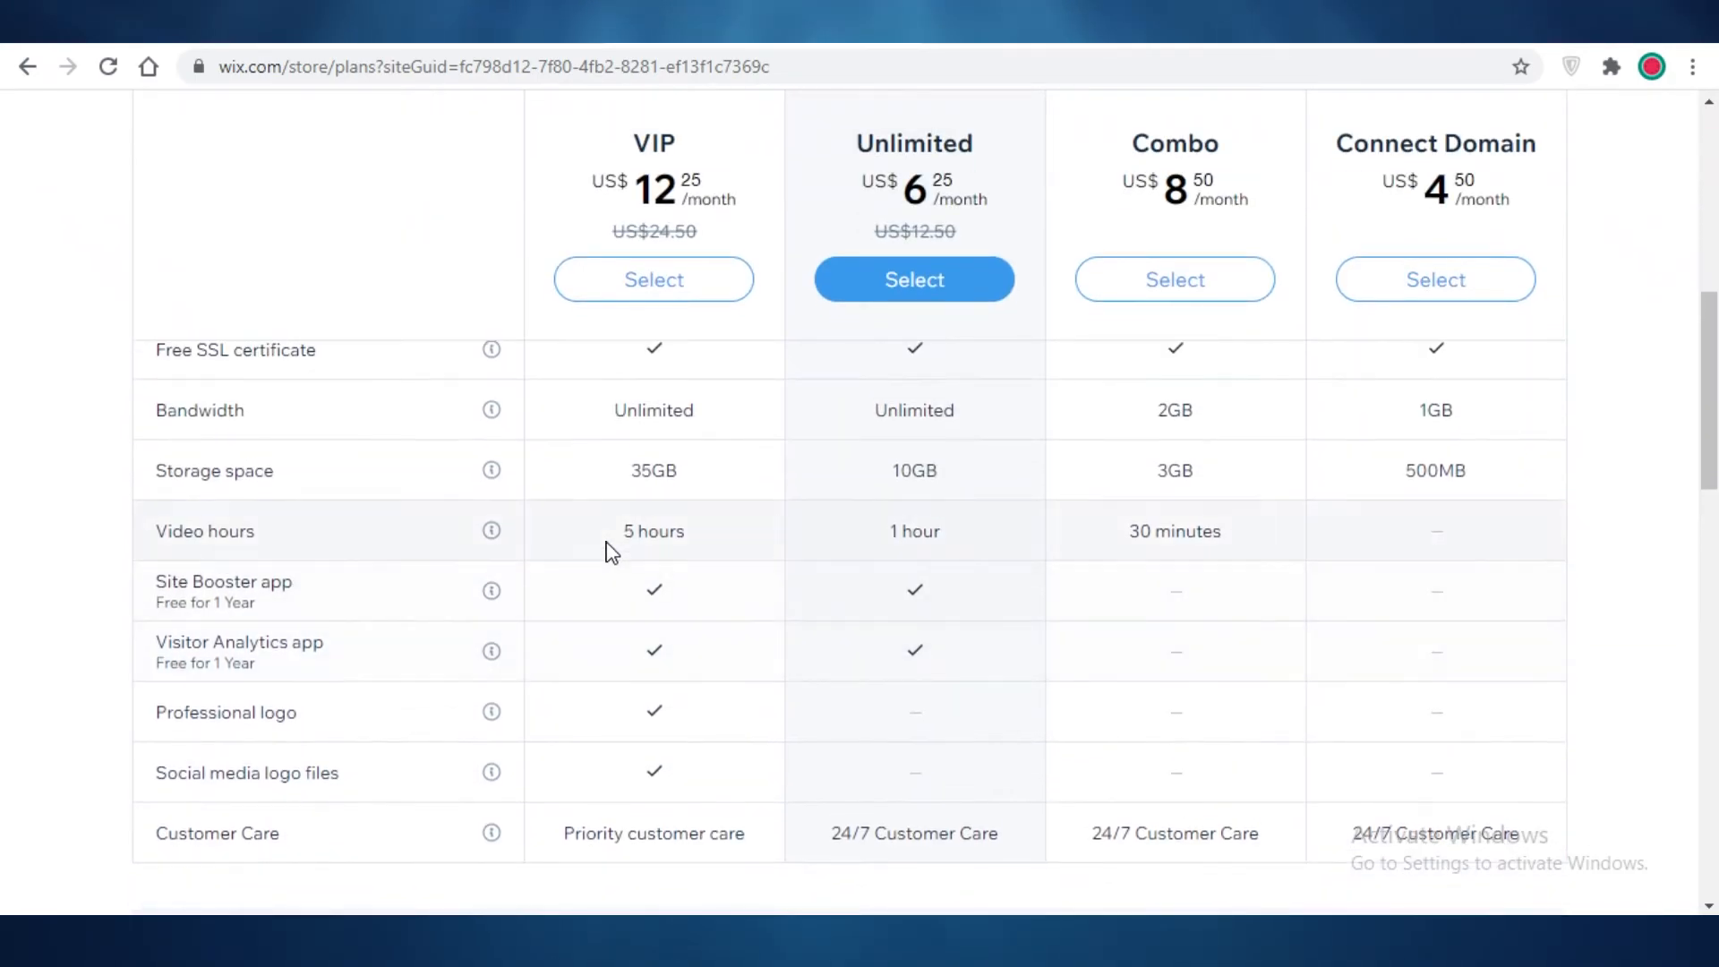
scroll(591, 573, "up", 3)
scroll(621, 498, "down", 7)
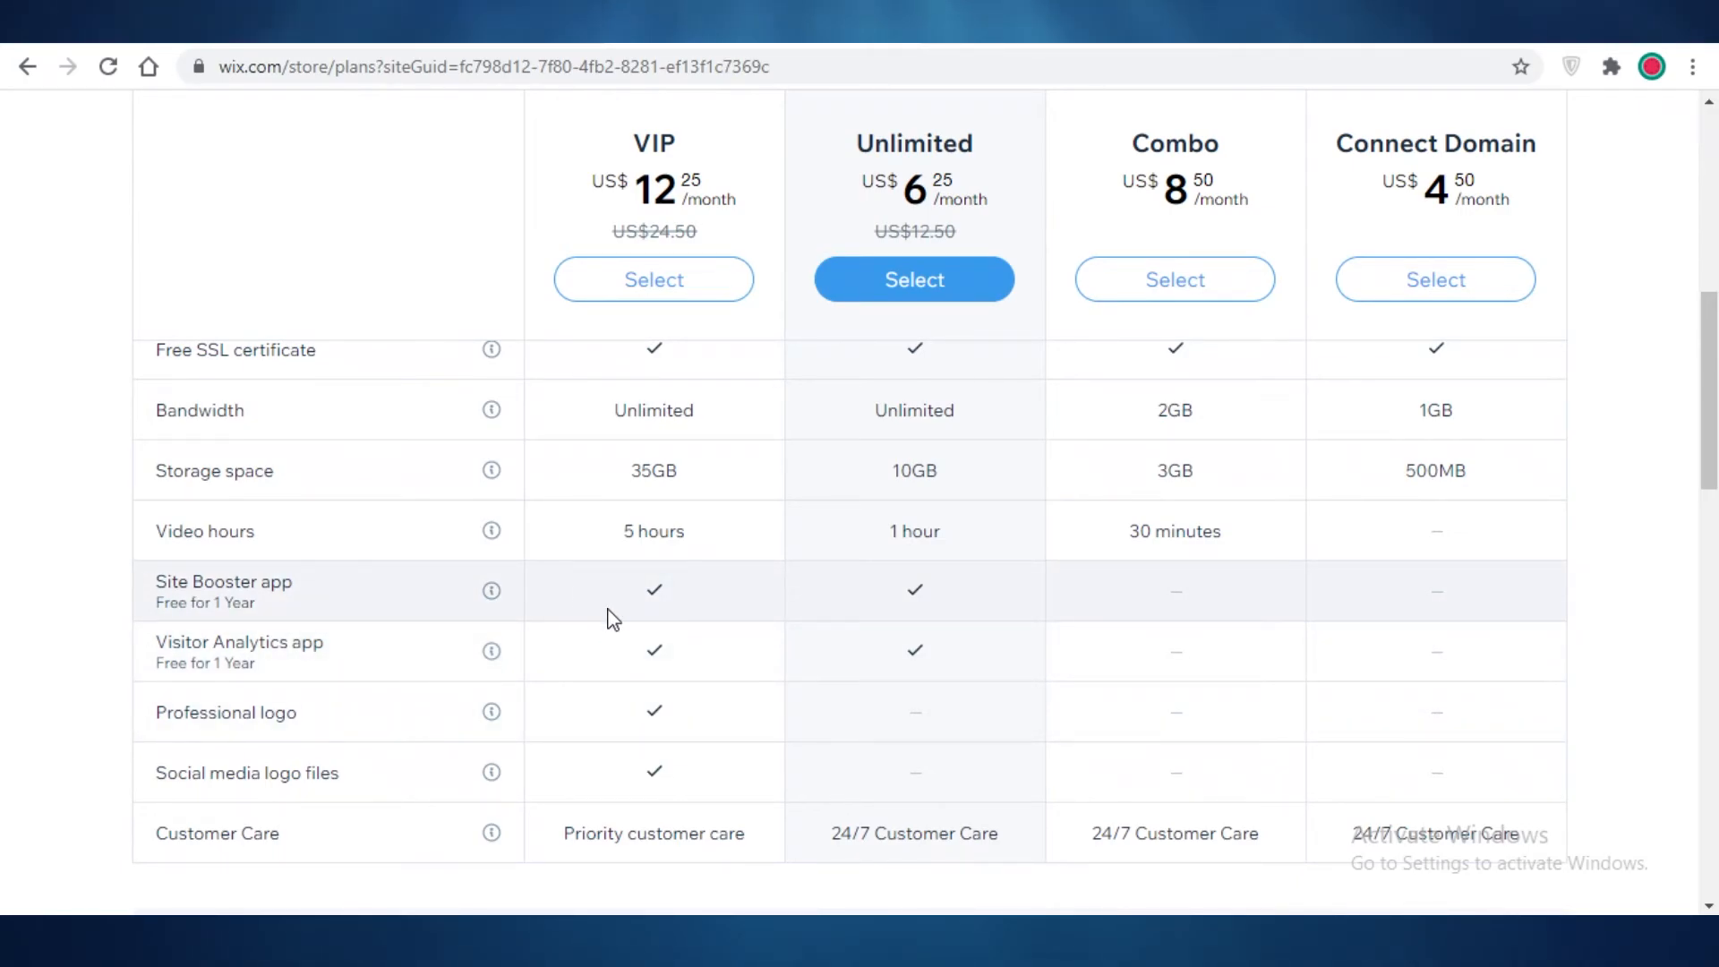
scroll(611, 618, "up", 6)
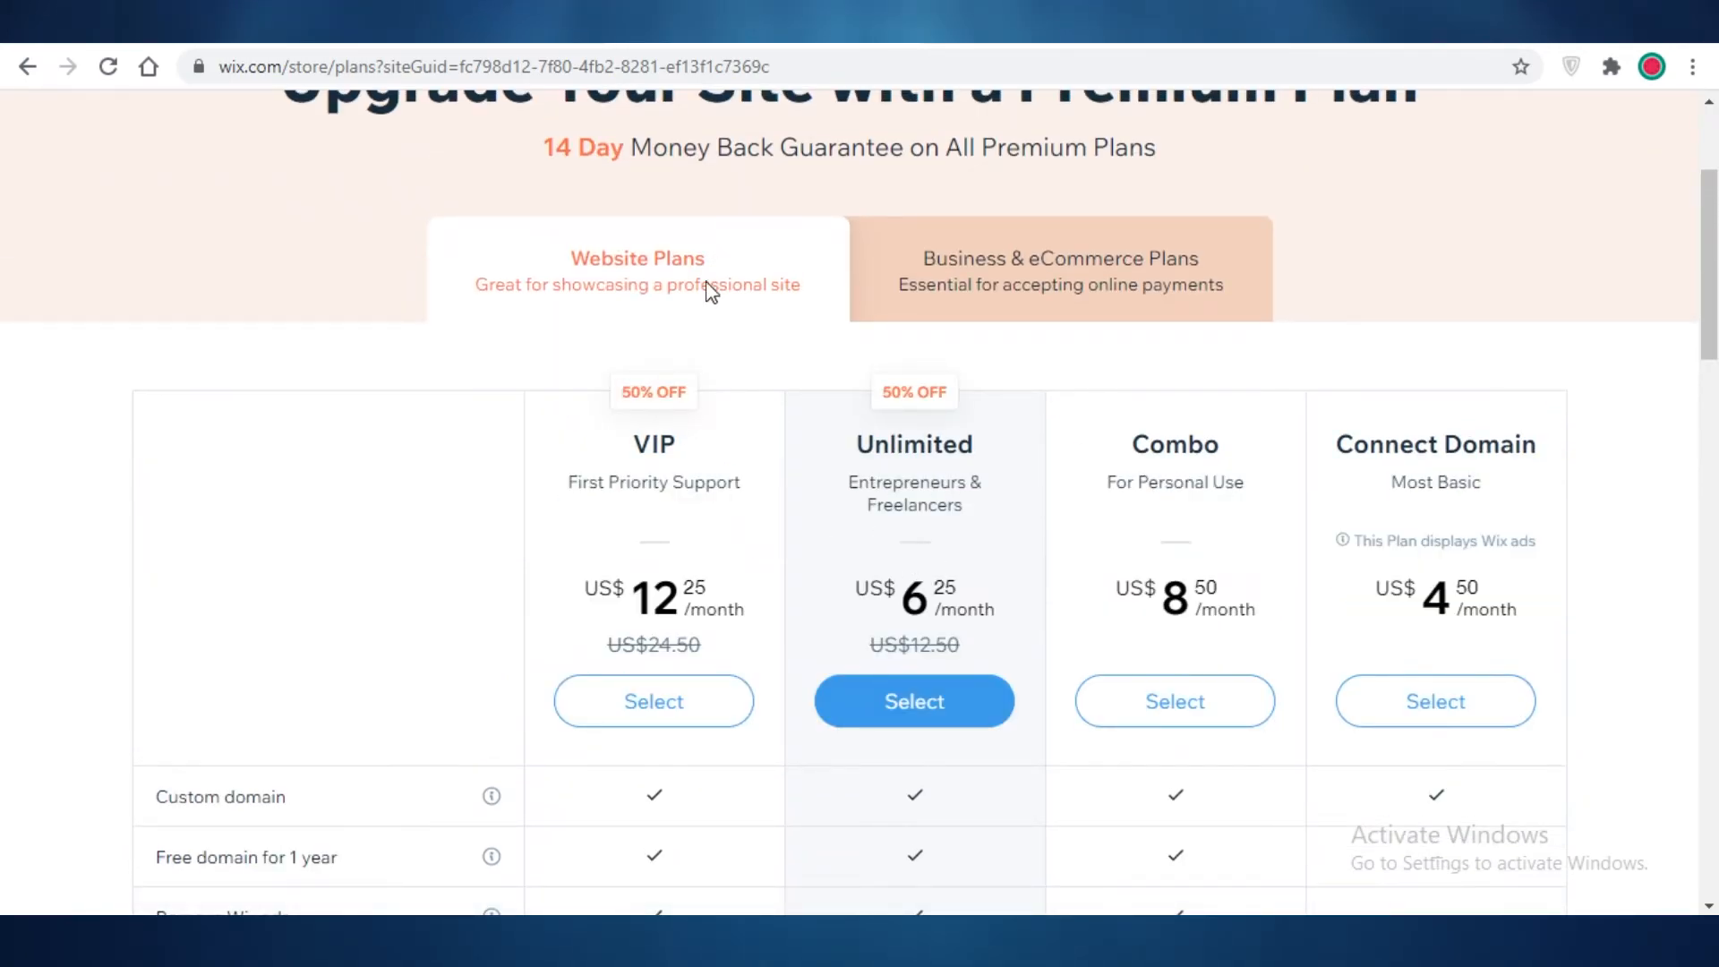
scroll(586, 541, "down", 3)
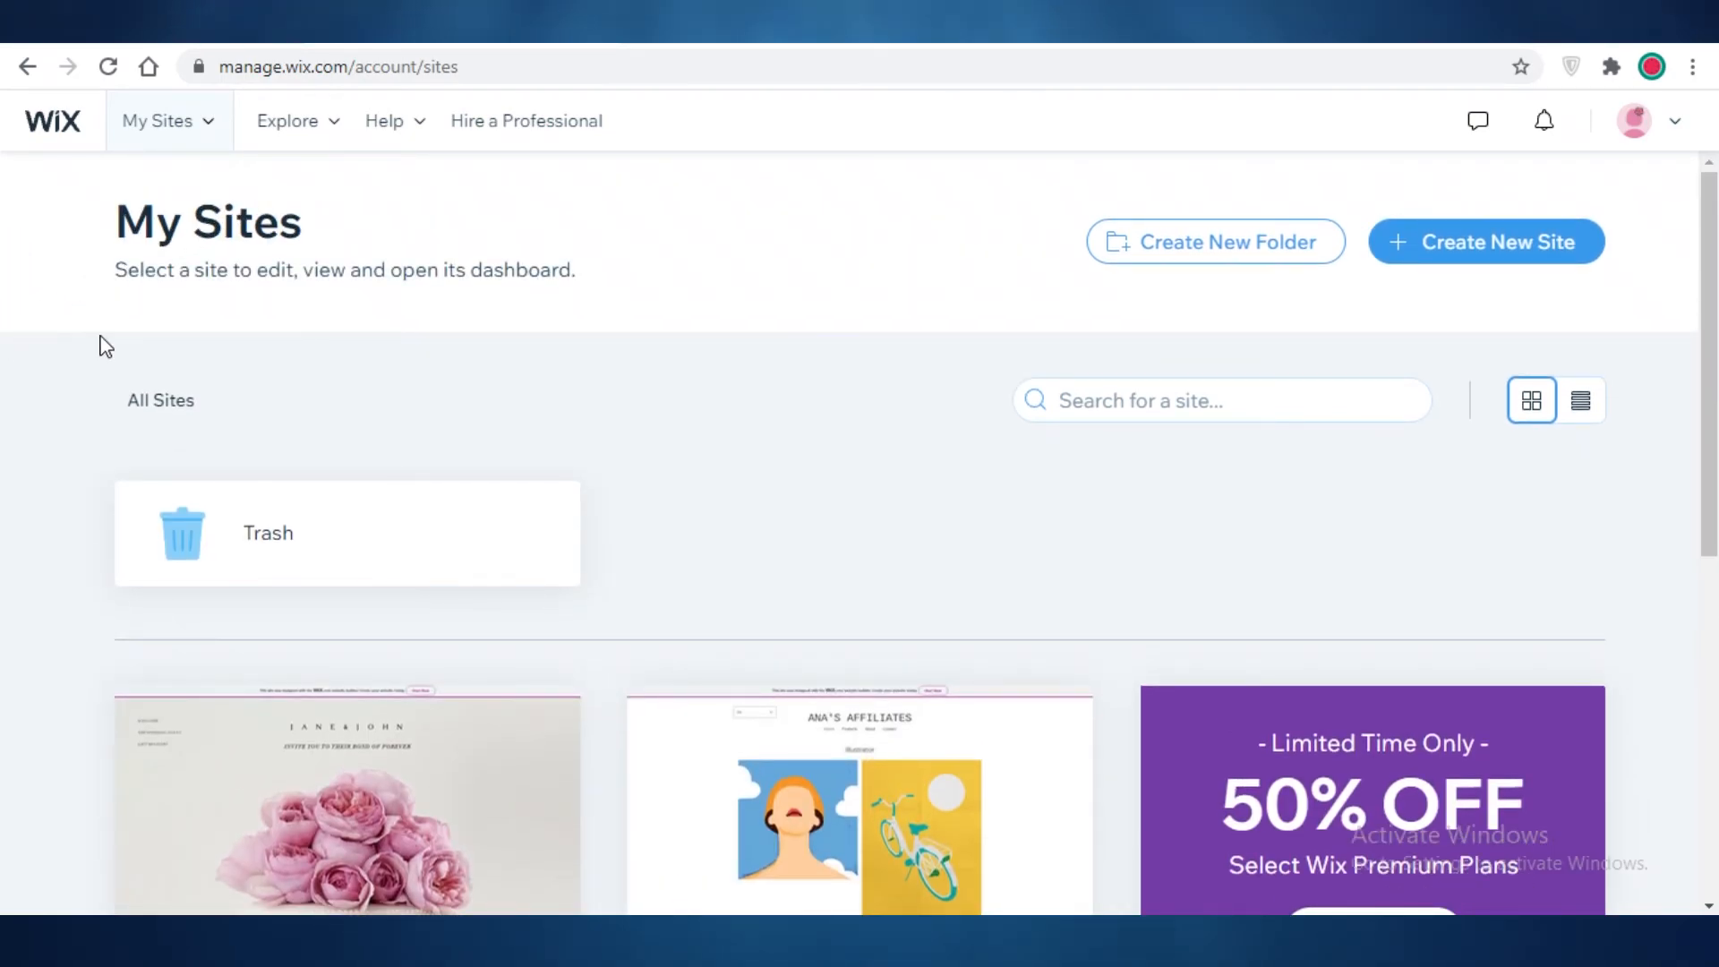
Step: Look through the account's site collection, including the My Site, photography and art portfolio sites and the options for creating another site
scroll(1411, 502, "down", 5)
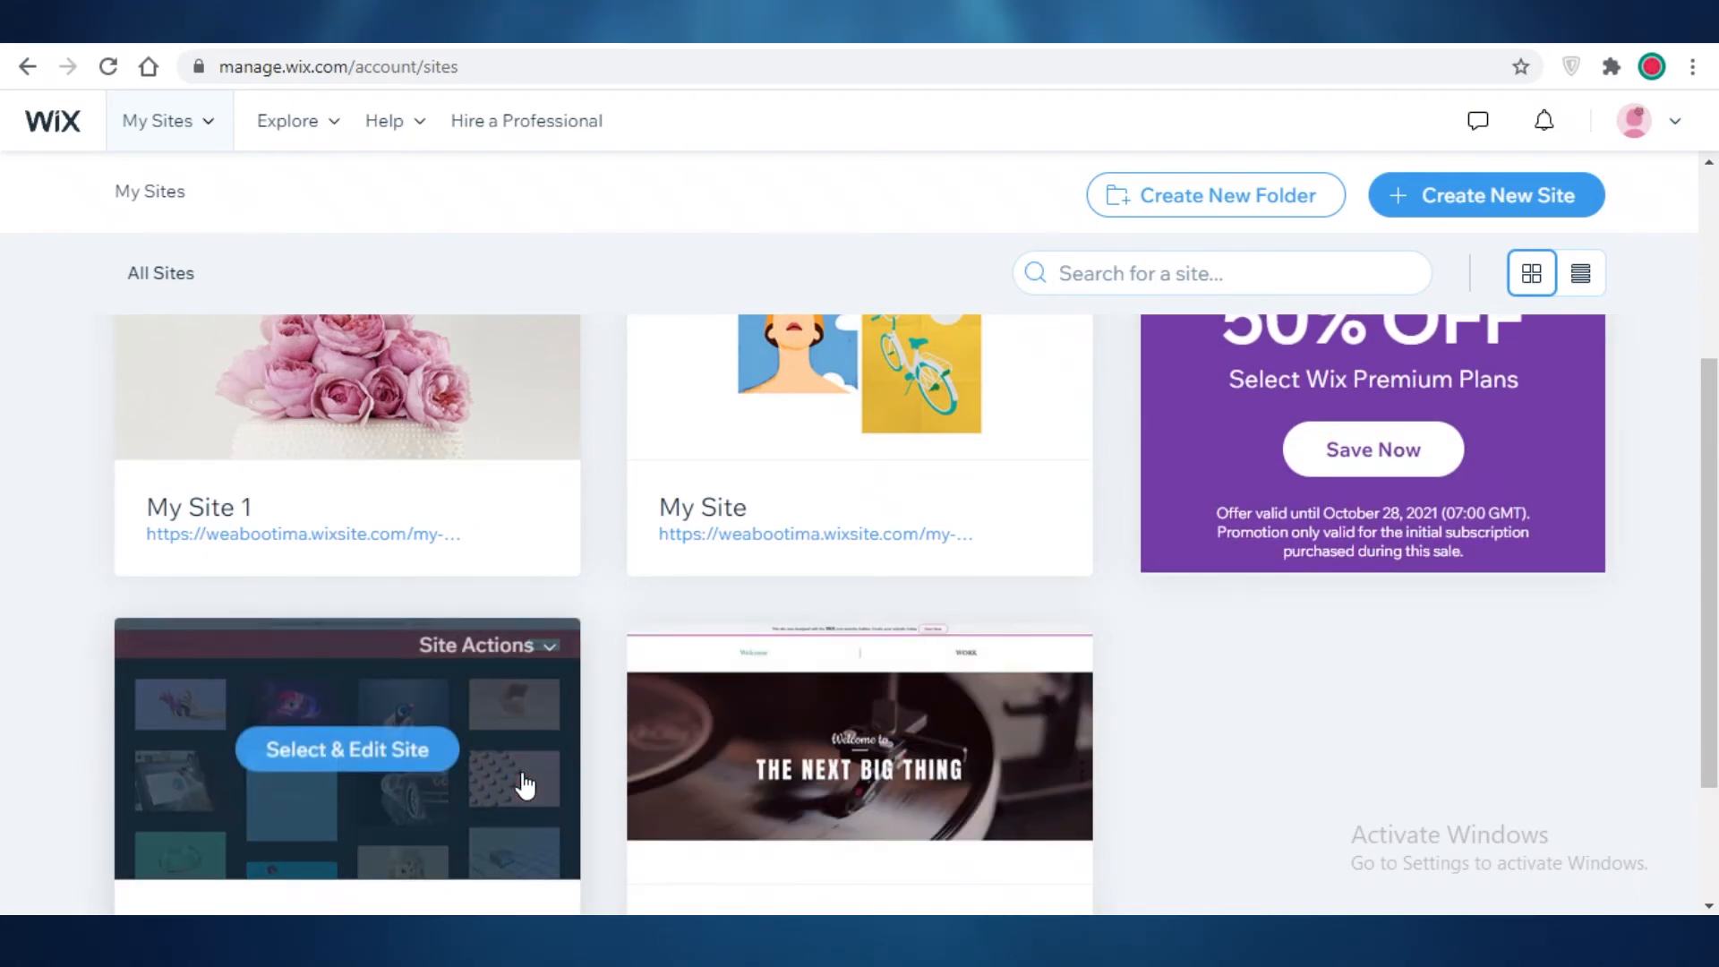
scroll(1327, 606, "down", 2)
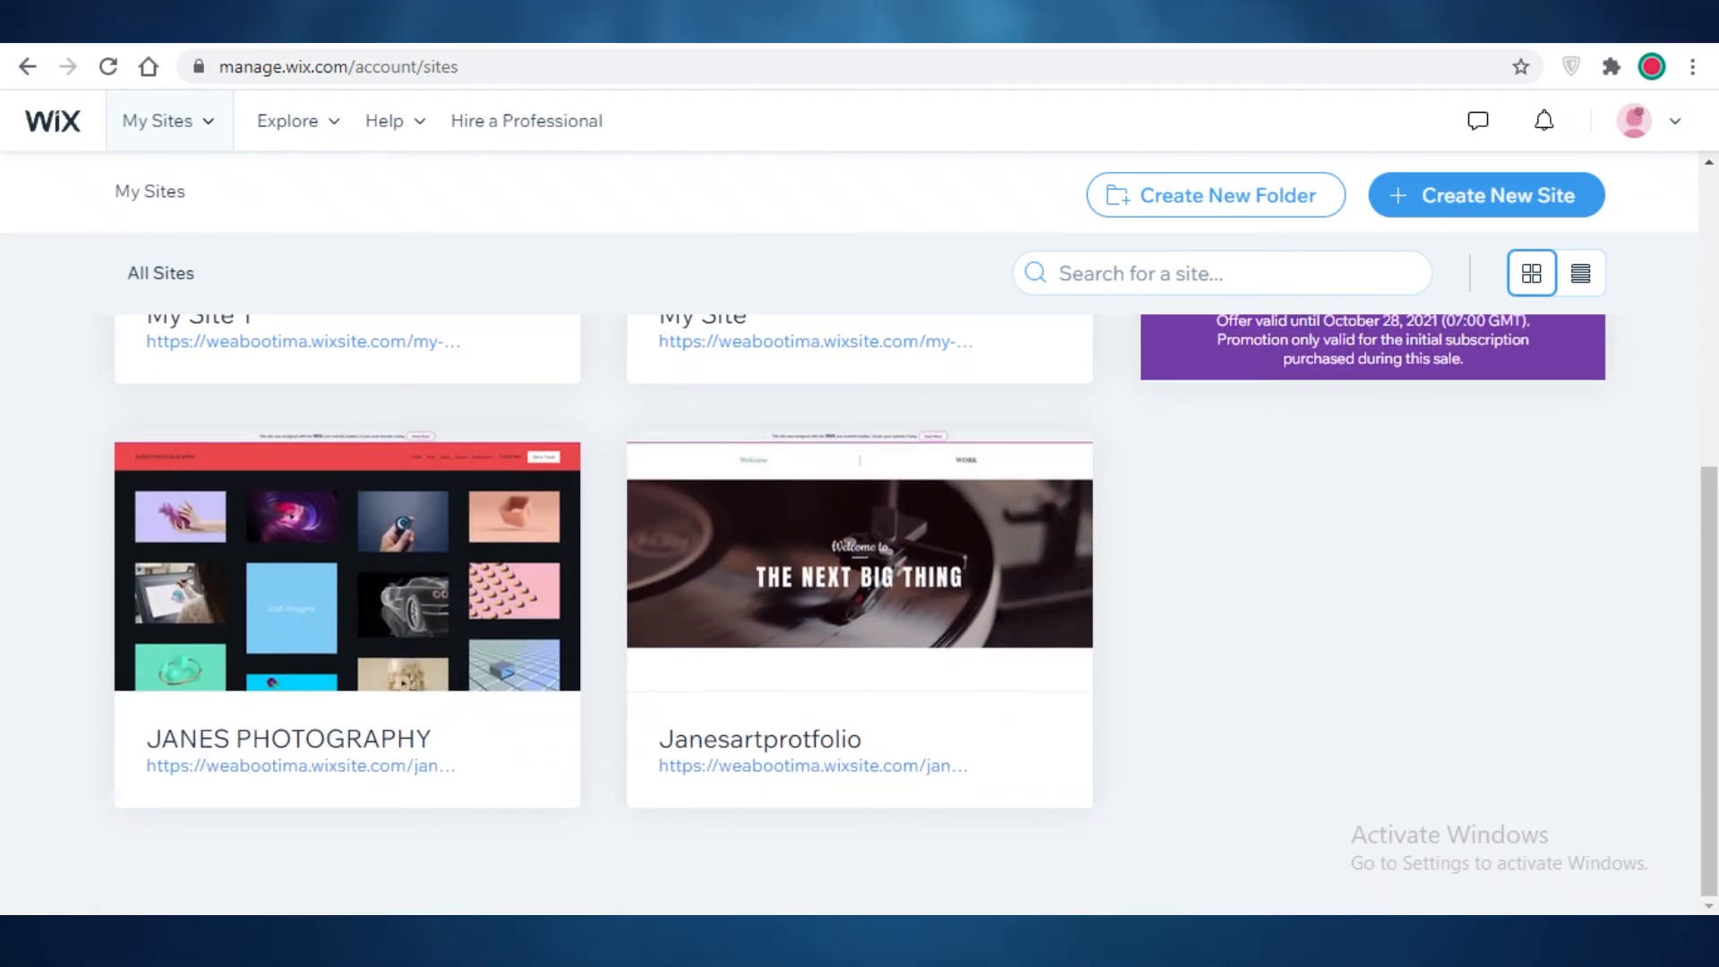
scroll(170, 636, "up", 4)
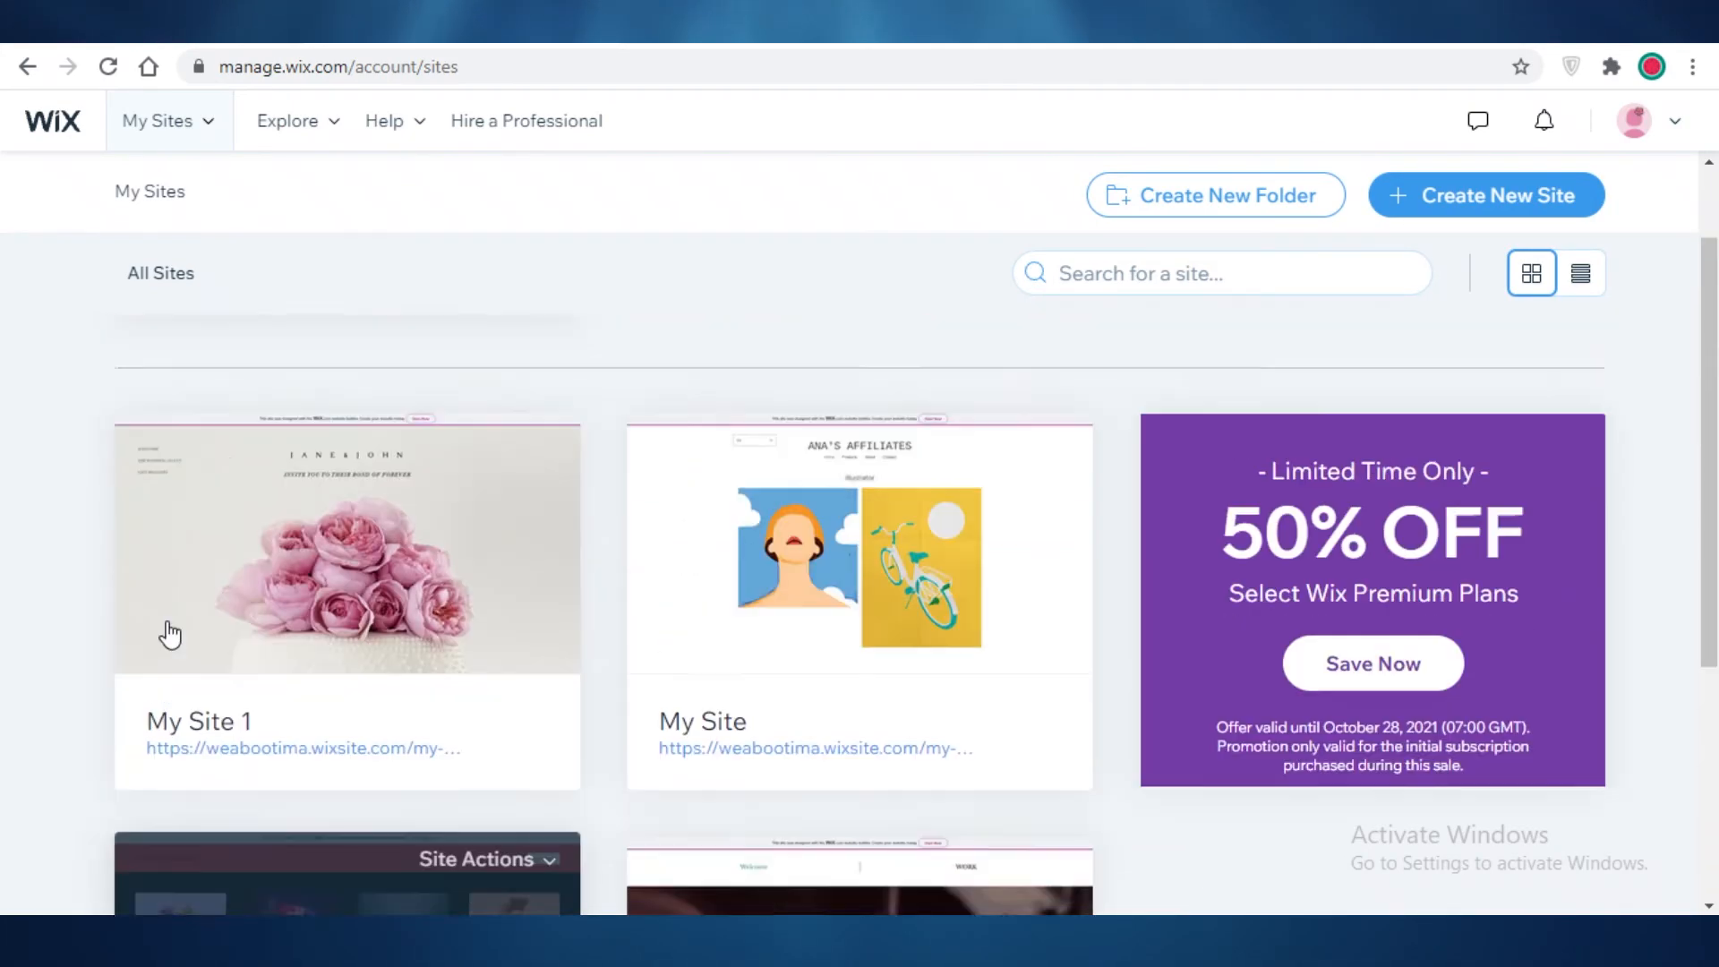
scroll(171, 636, "up", 3)
scroll(1119, 521, "down", 6)
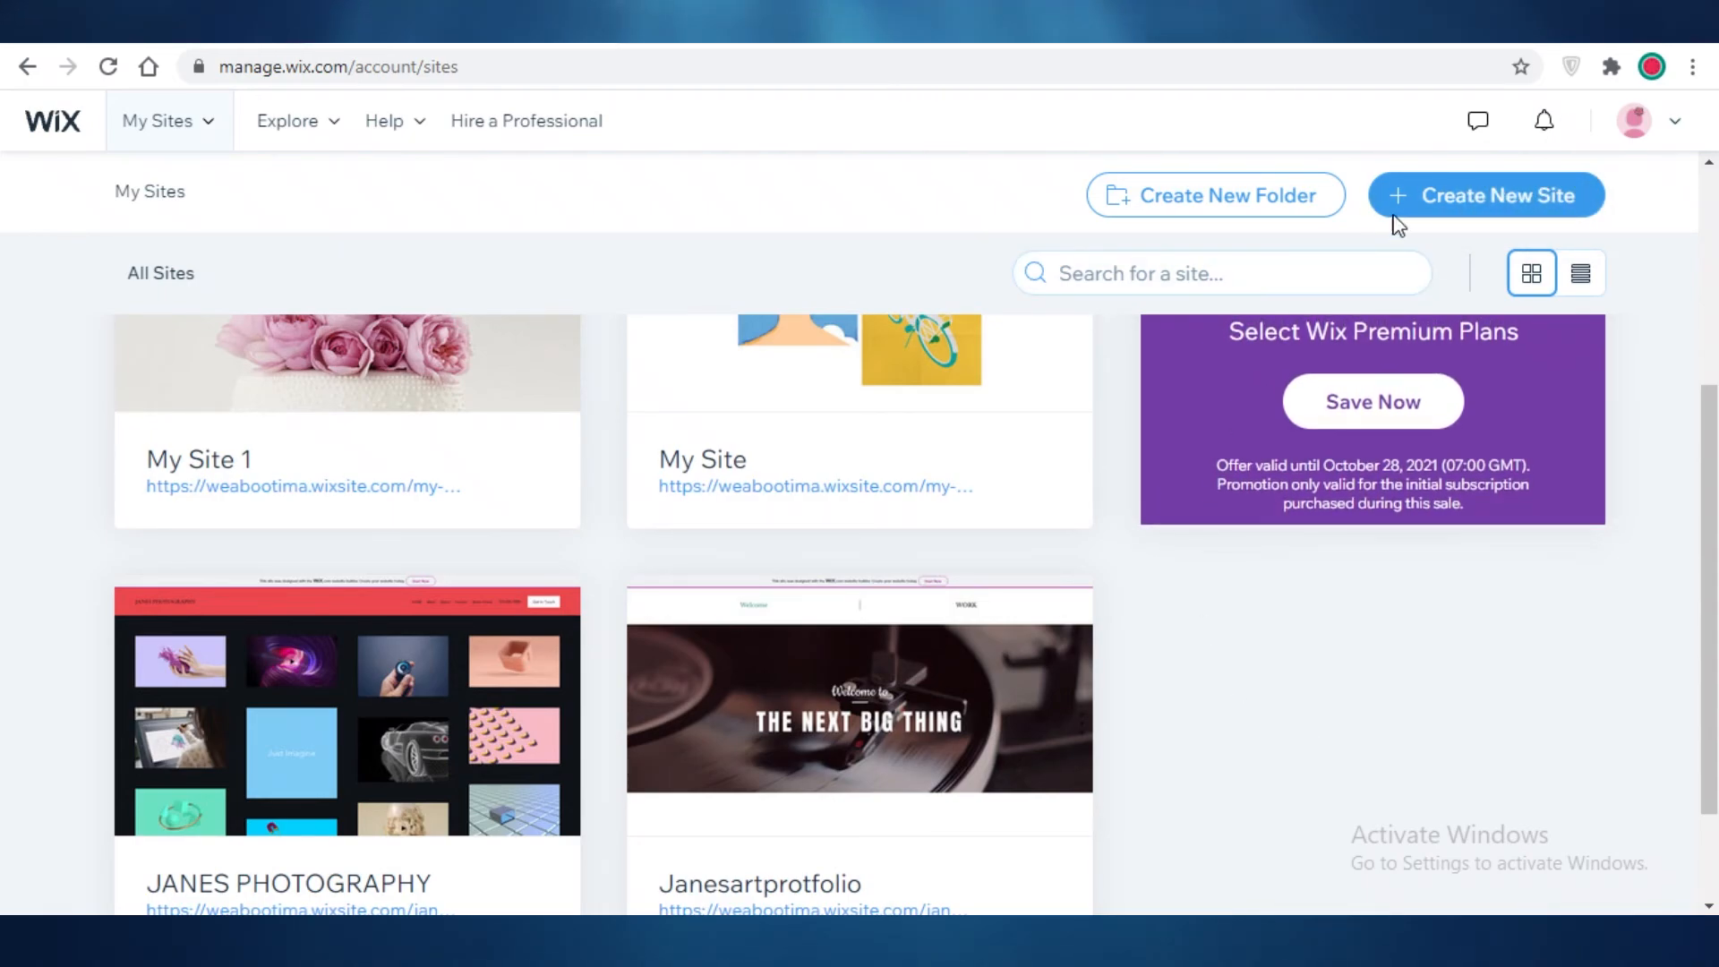
mouse_move(208, 695)
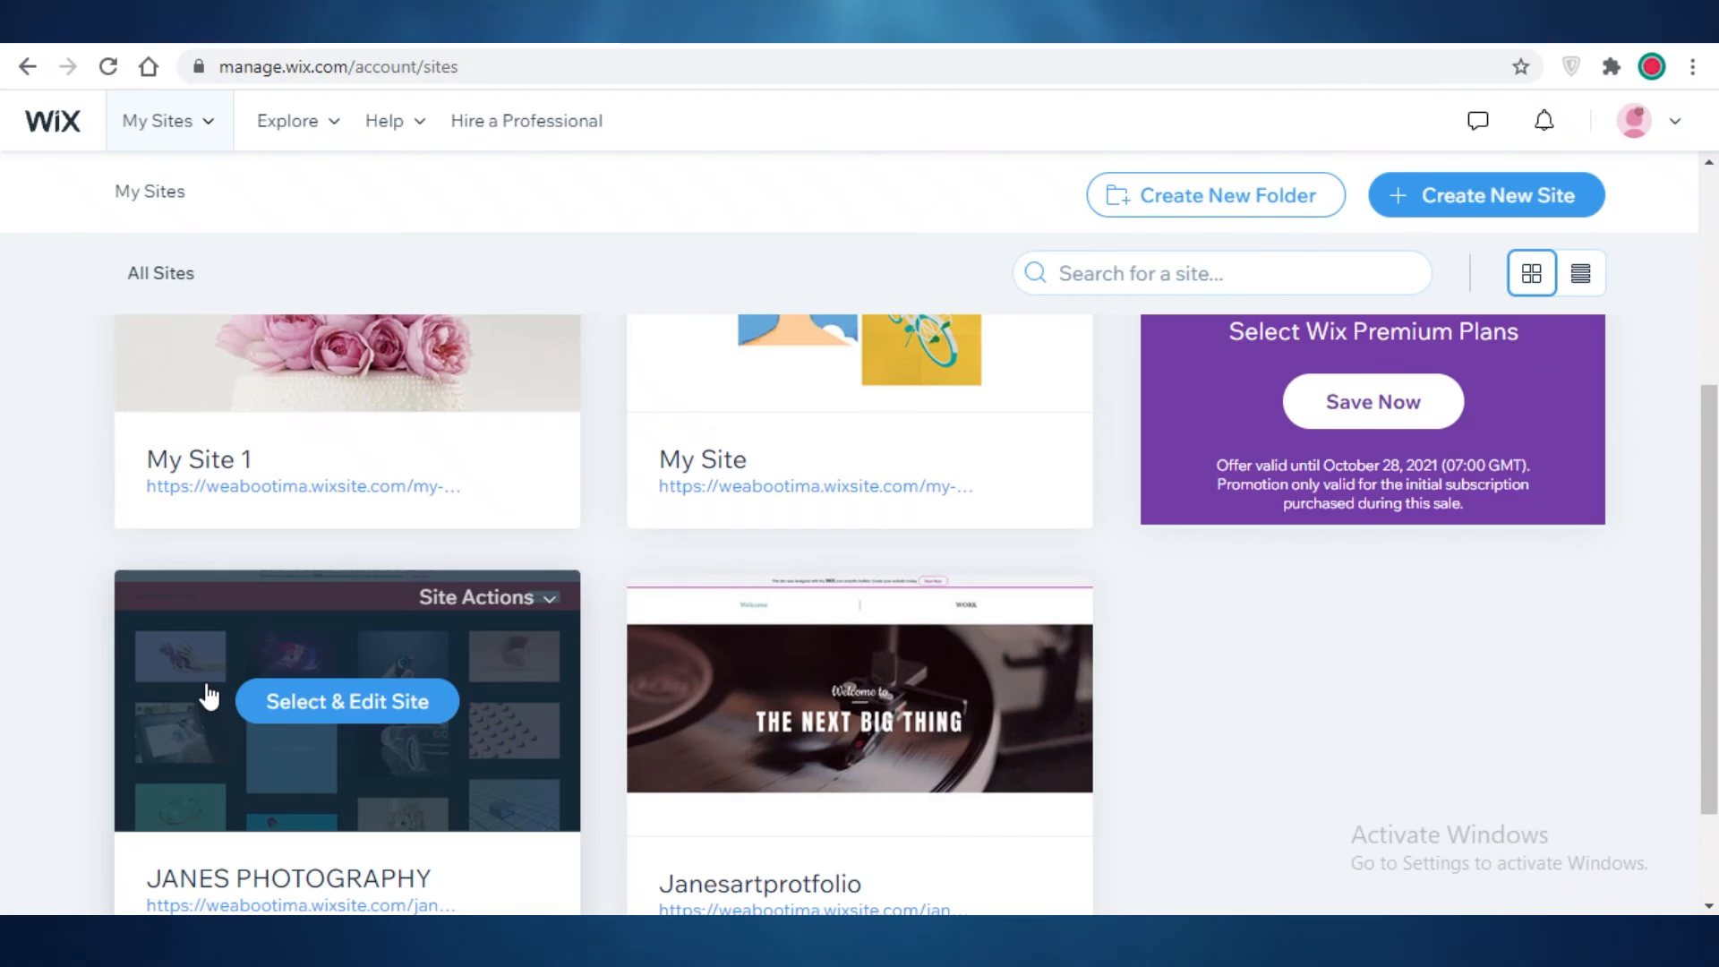
scroll(211, 694, "up", 5)
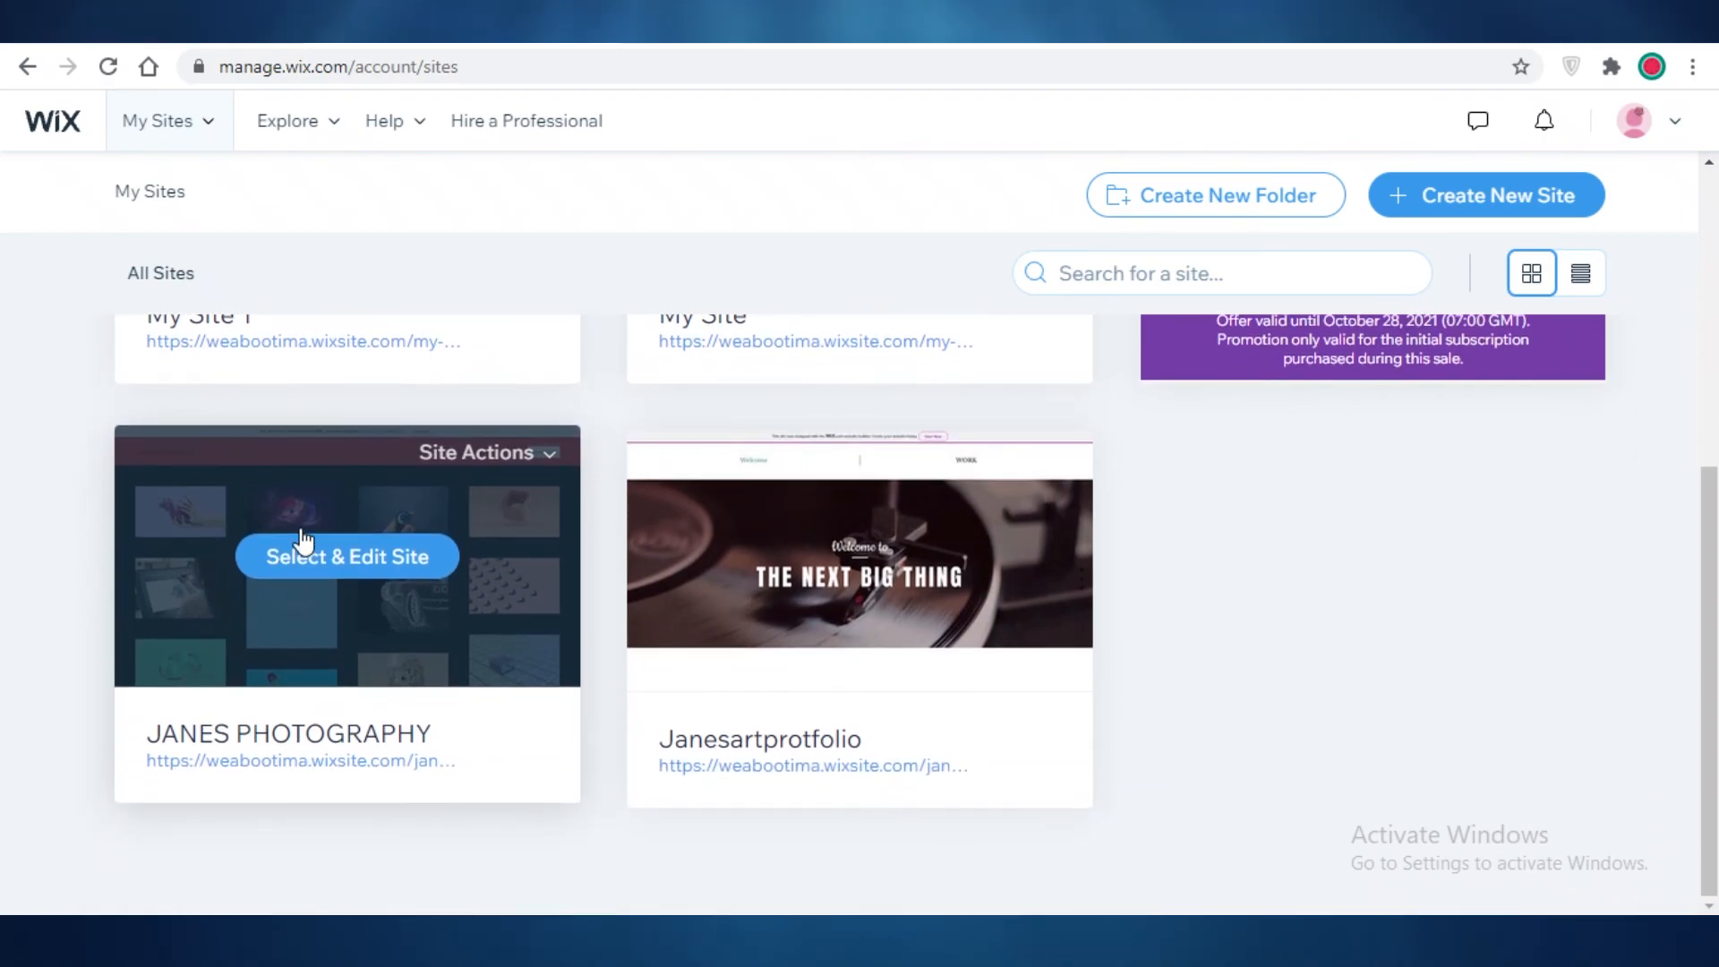
scroll(756, 519, "down", 2)
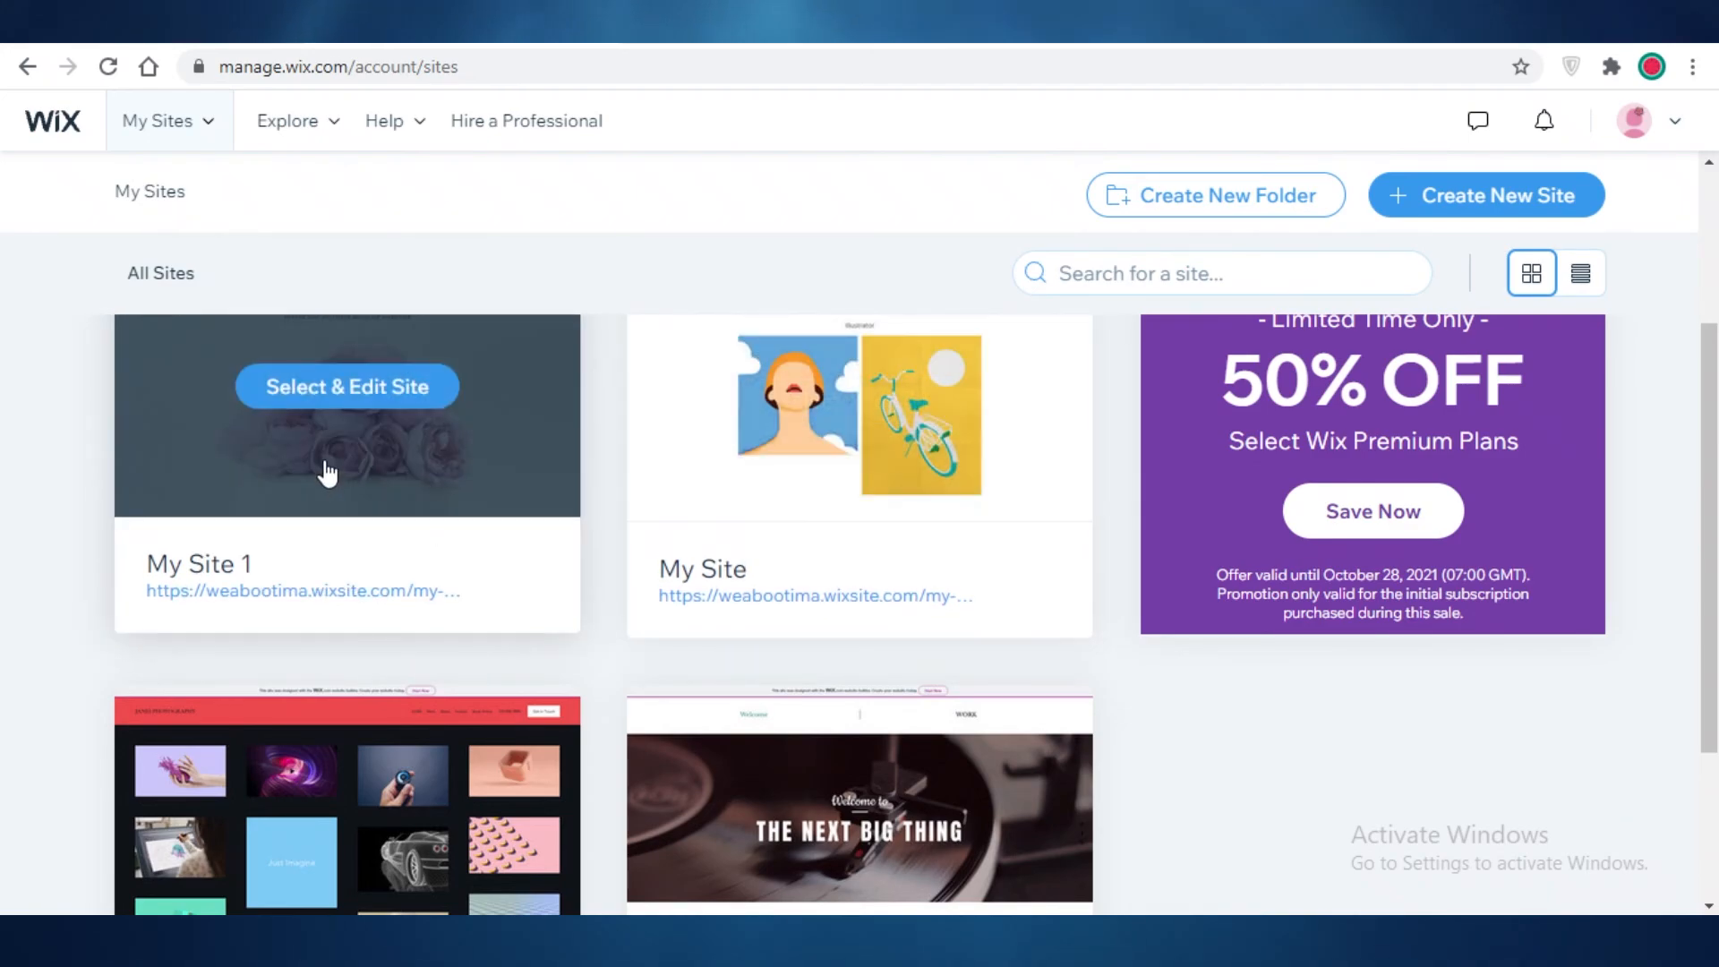
left_click(1512, 189)
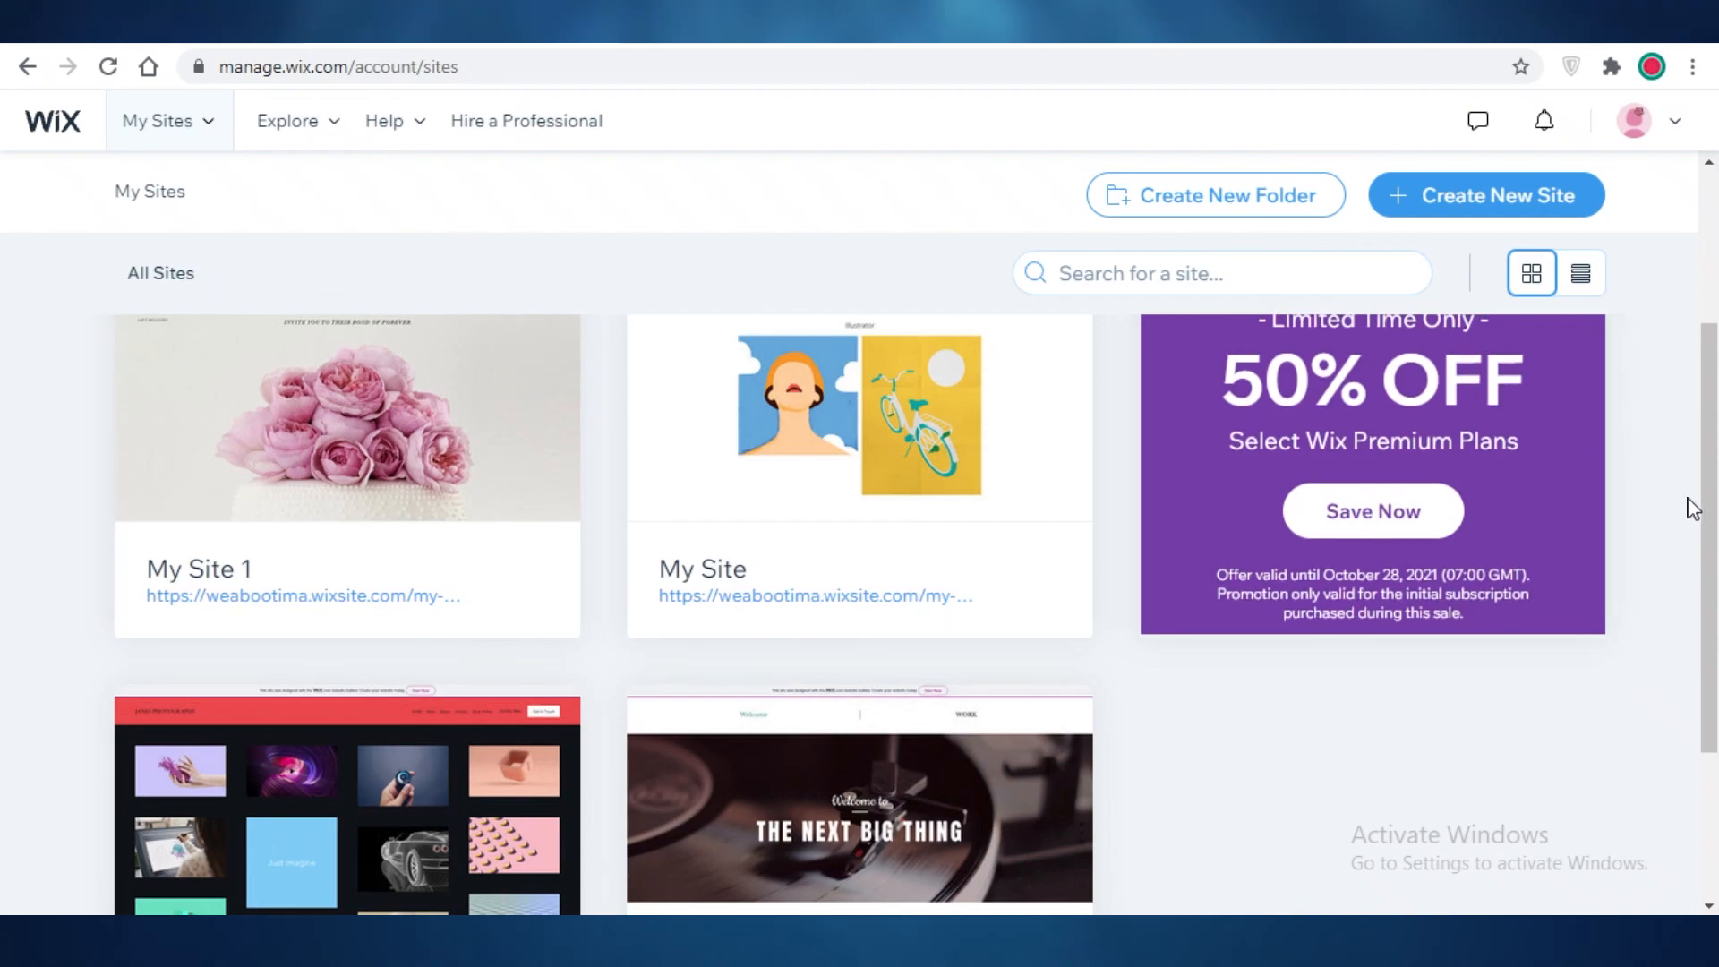
scroll(1519, 582, "down", 3)
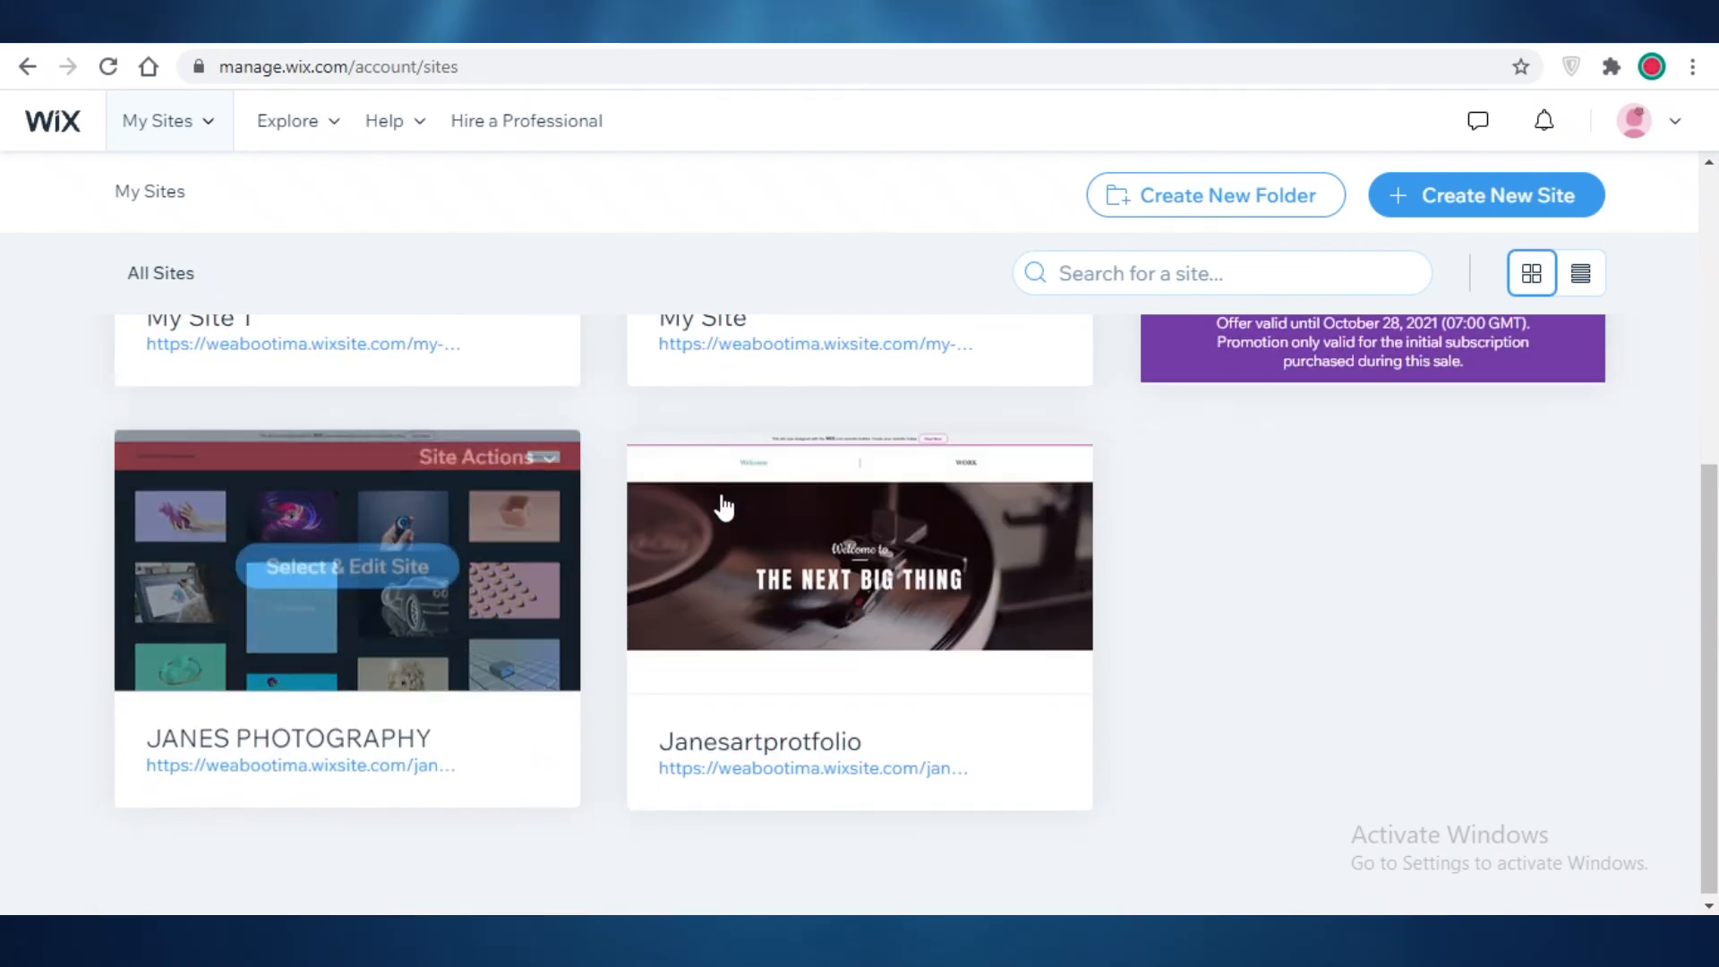
scroll(1154, 626, "up", 5)
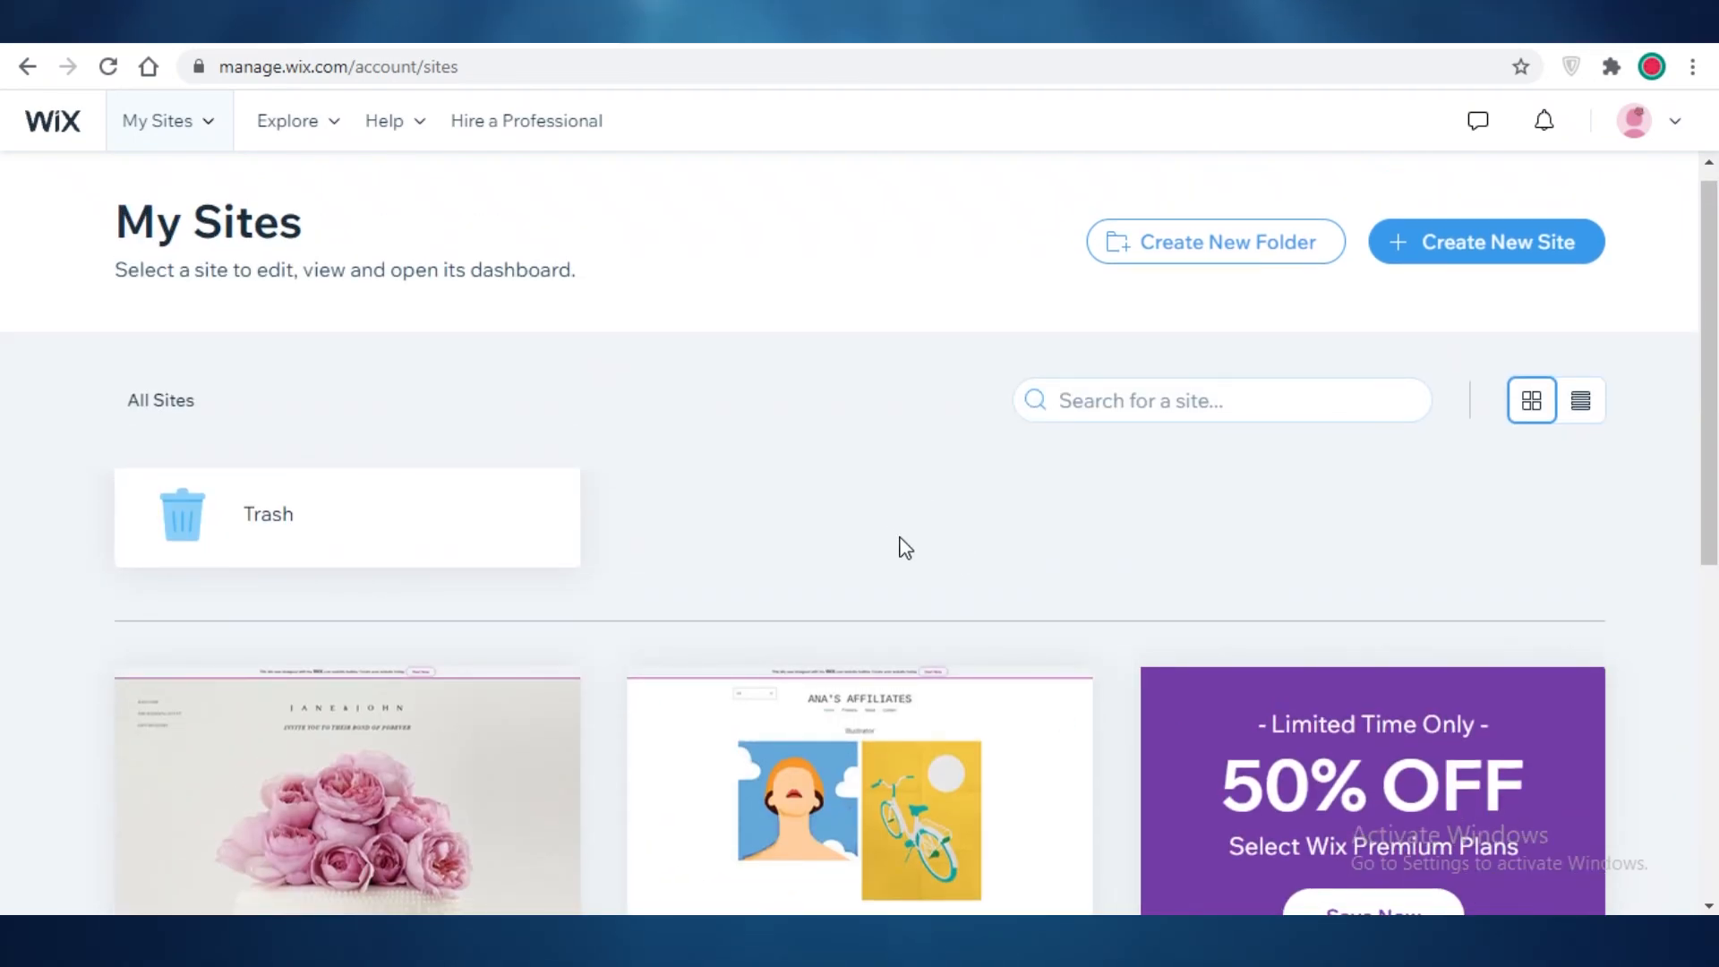
scroll(792, 511, "down", 4)
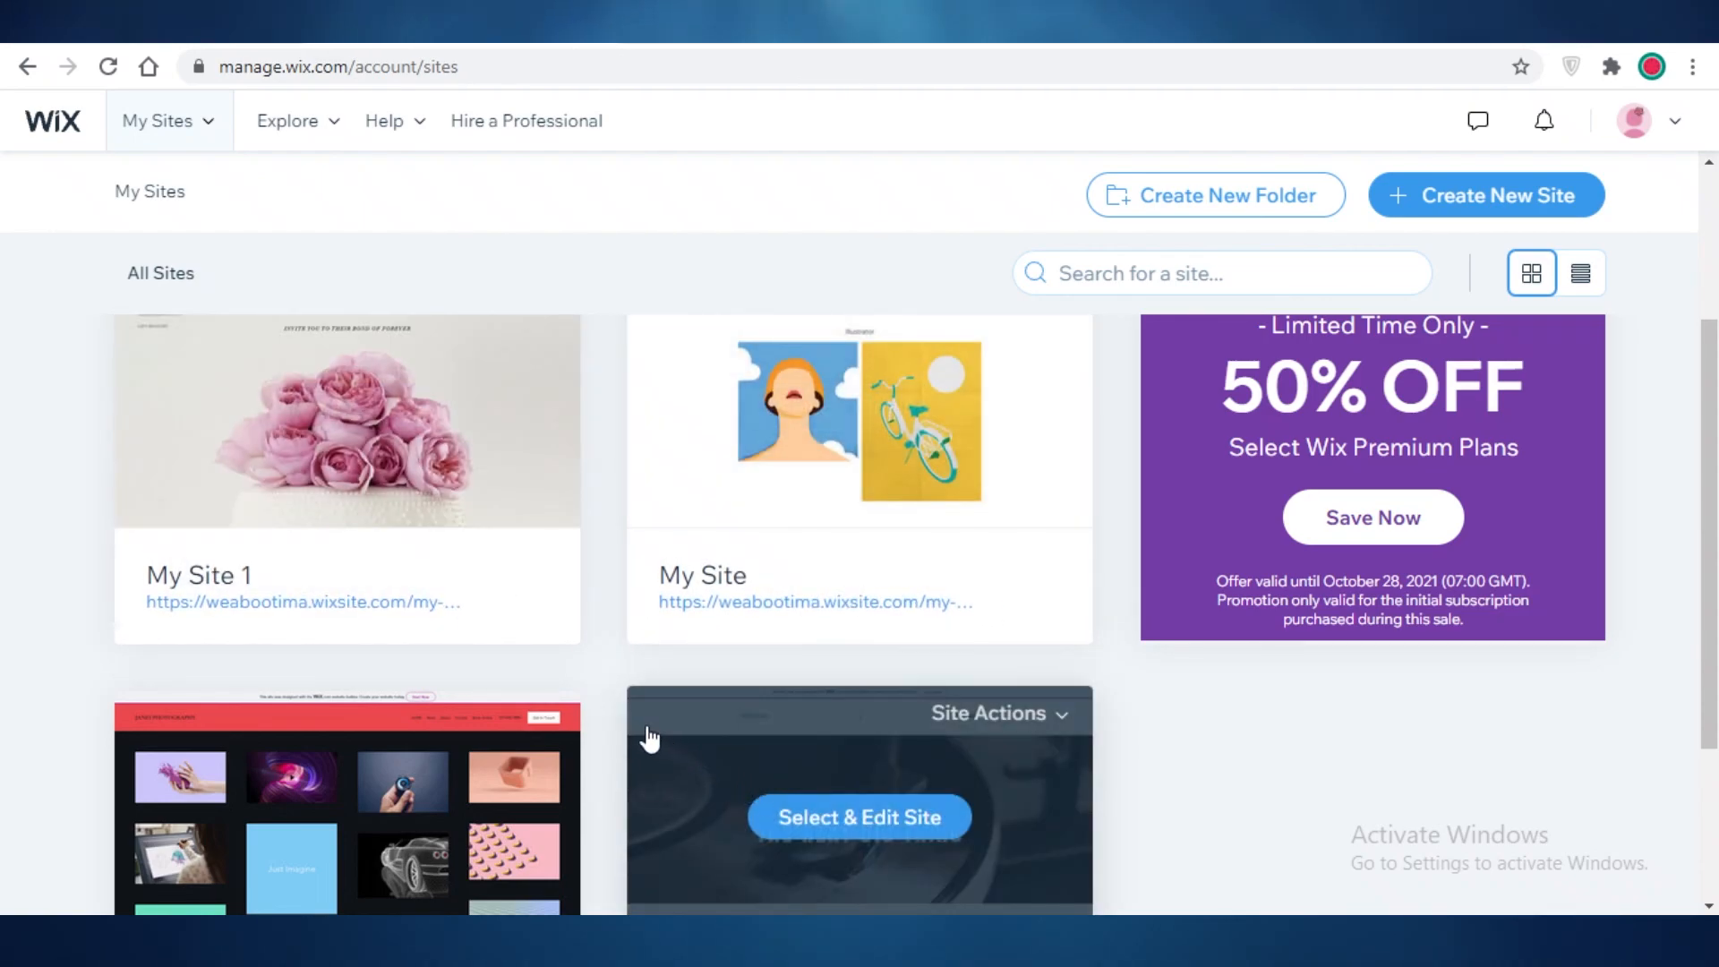
scroll(357, 591, "down", 3)
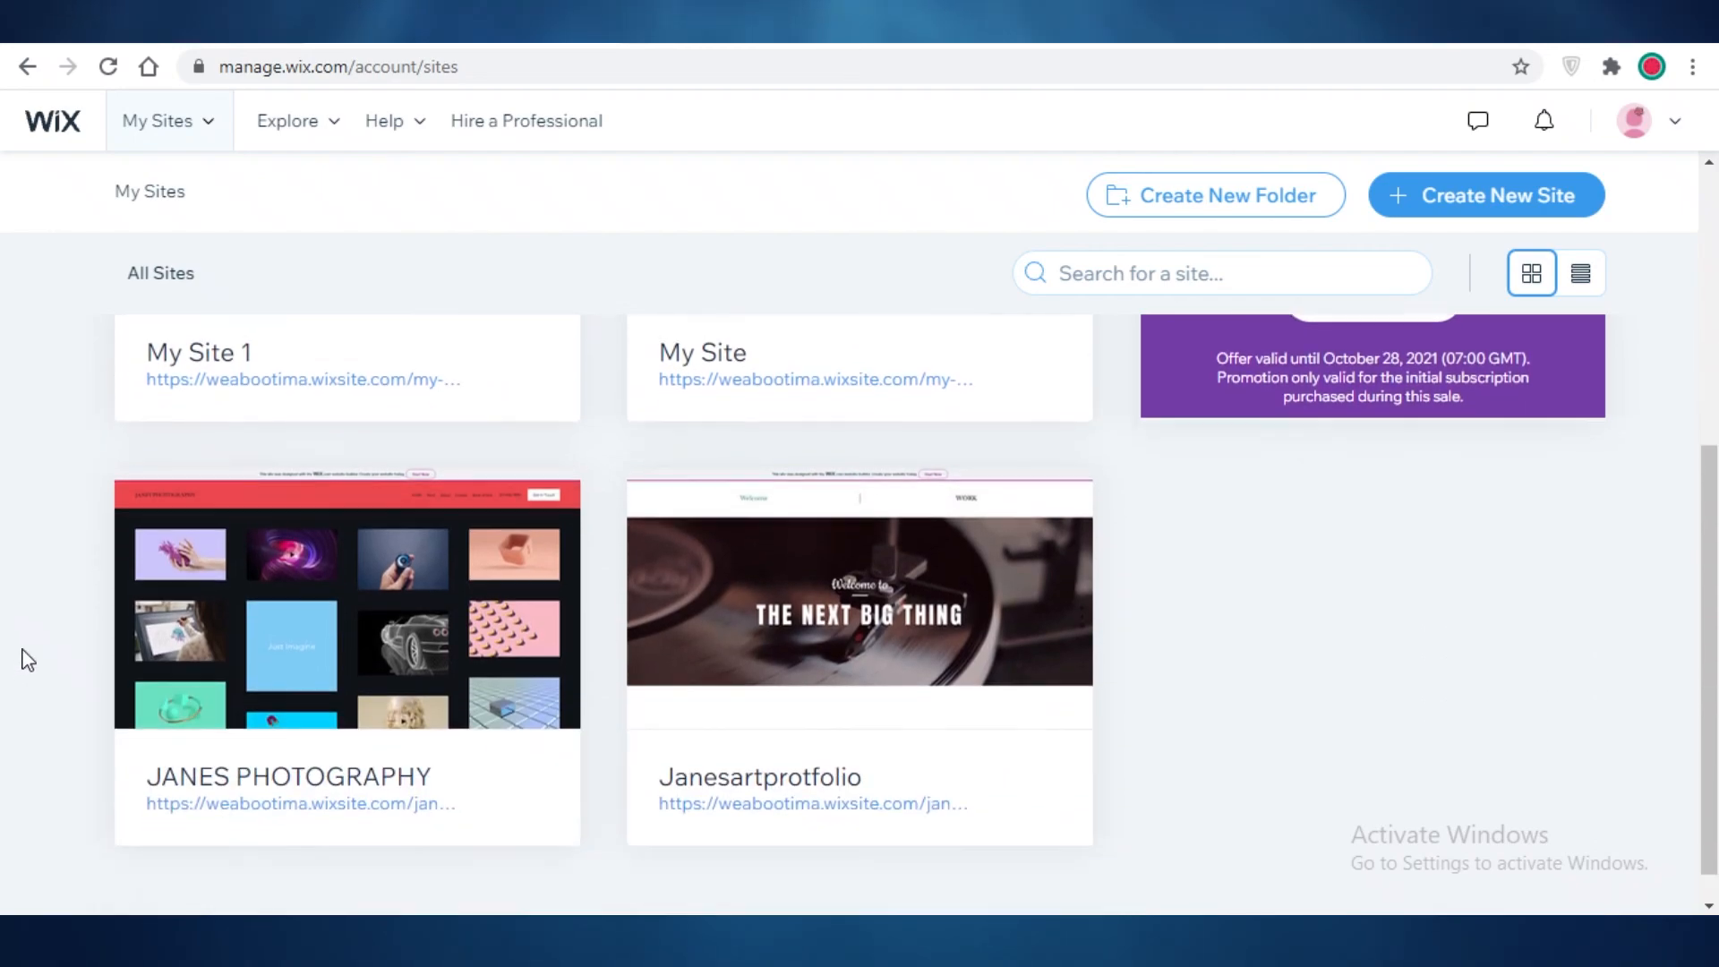